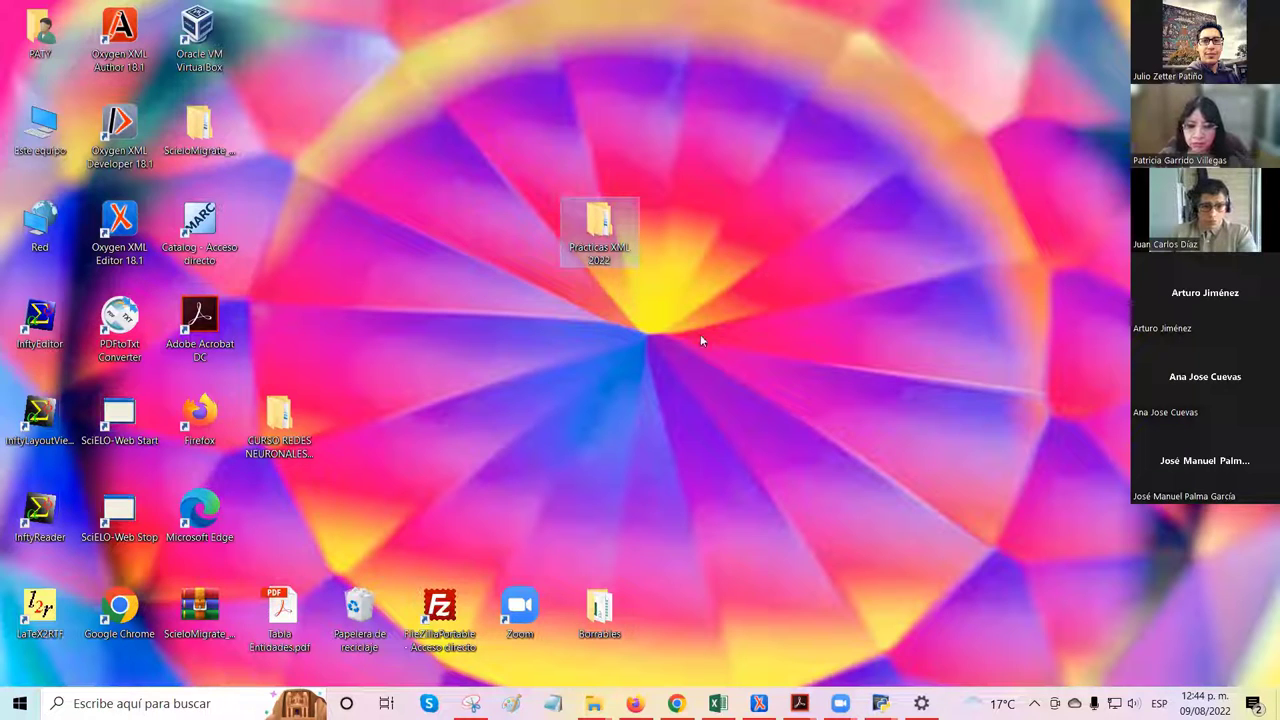
Step: Open the Prácticas XML 2022 folder on the desktop and highlight its 01 Preparados and 02 Marcados subfolders
{"action": "double_click", "coordinate": [605, 243]}
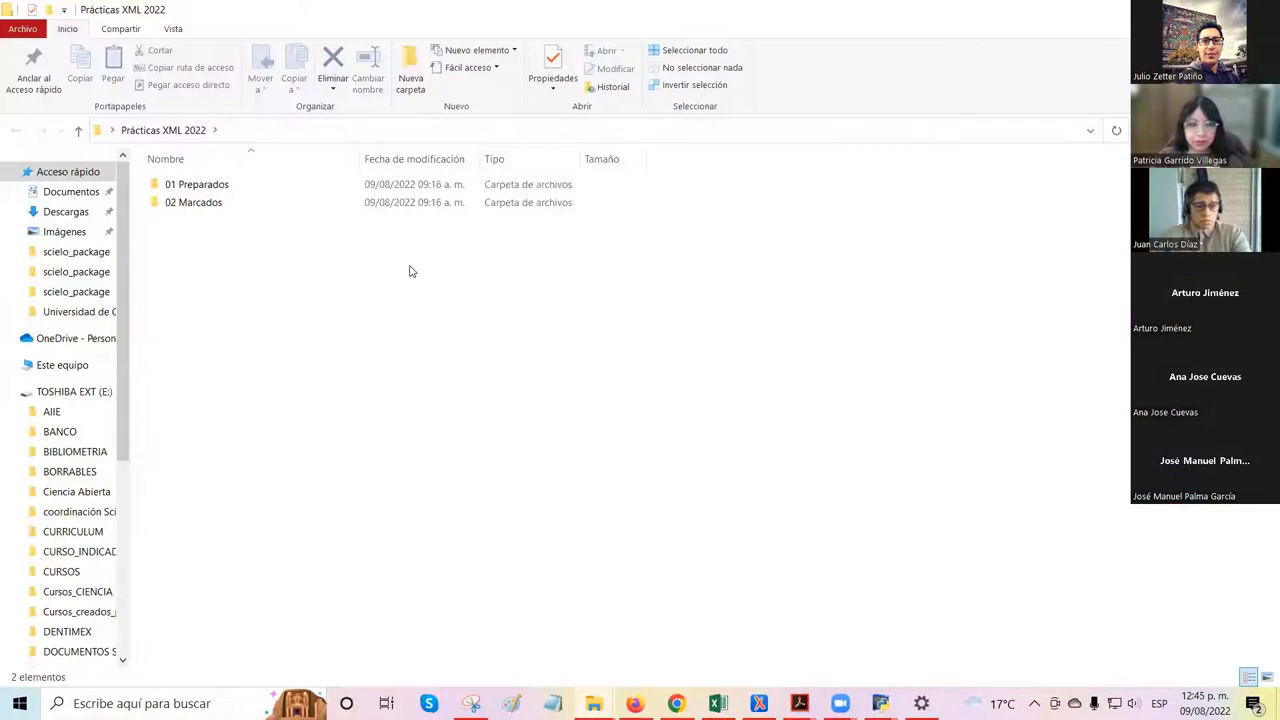
{"action": "left_click", "coordinate": [258, 187]}
{"action": "left_click", "coordinate": [276, 205]}
{"action": "left_click", "coordinate": [289, 190]}
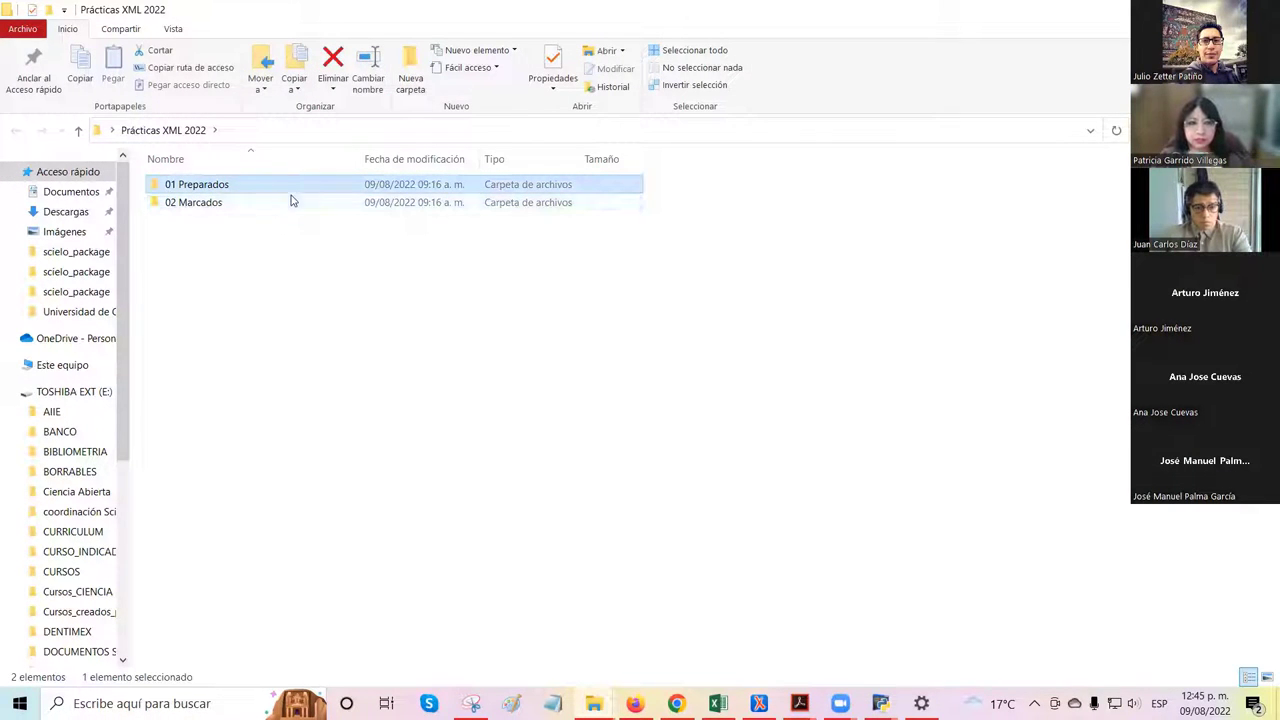
{"action": "left_click", "coordinate": [308, 227]}
{"action": "left_click", "coordinate": [314, 206]}
{"action": "left_click", "coordinate": [323, 246]}
{"action": "left_click", "coordinate": [305, 190]}
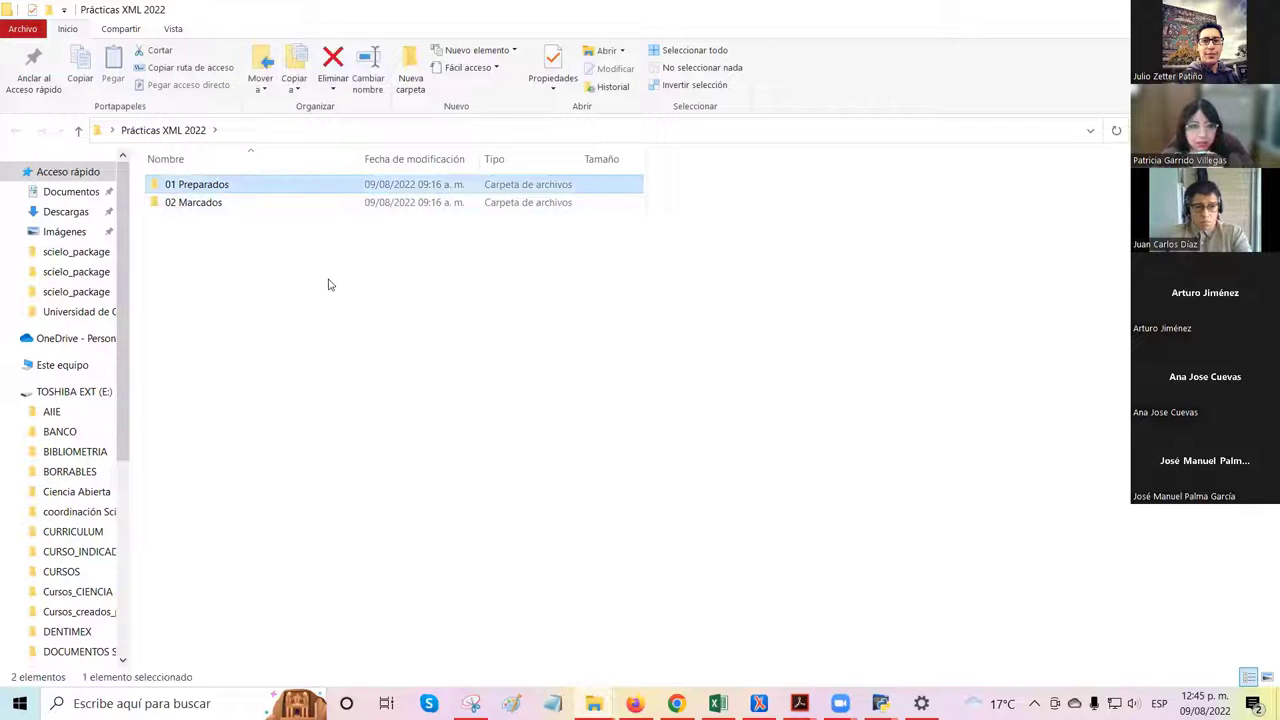
Step: Look inside 01 Preparados and 02 Marcados, including the latter's v29 folder, returning to Prácticas XML 2022
{"action": "double_click", "coordinate": [324, 192]}
{"action": "left_click", "coordinate": [195, 135]}
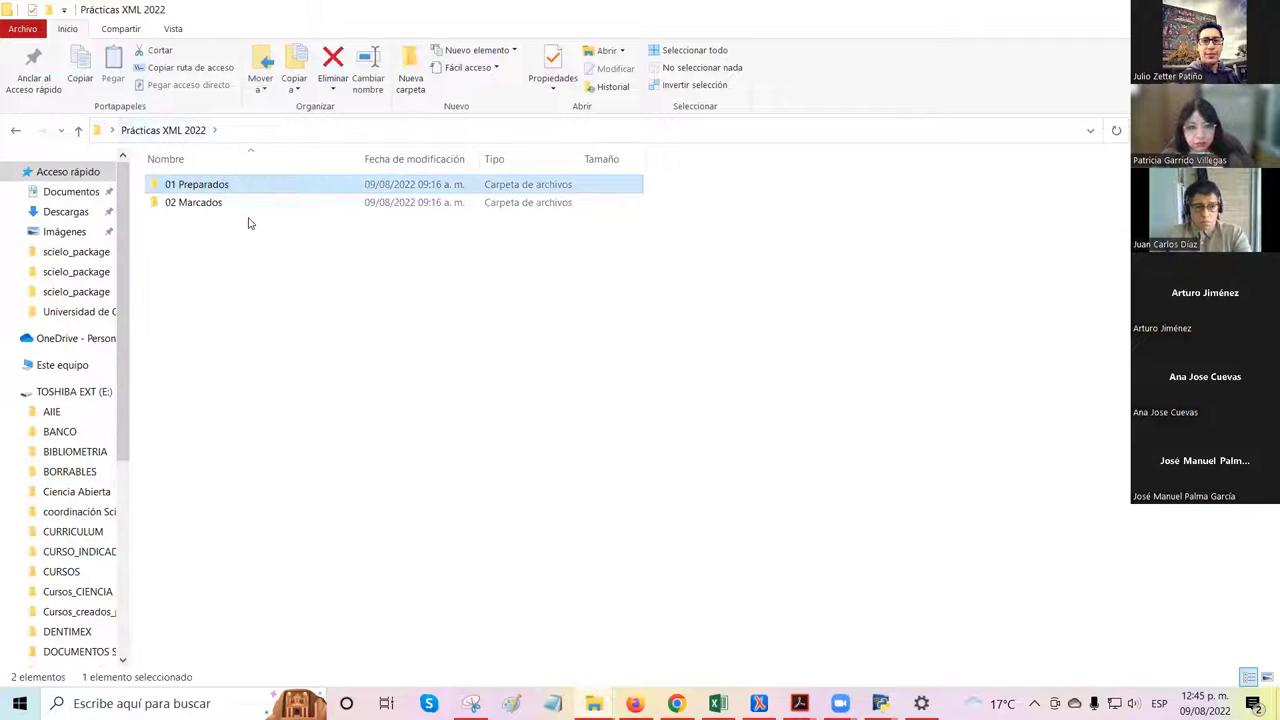
{"action": "left_click", "coordinate": [251, 243]}
{"action": "left_click", "coordinate": [246, 203]}
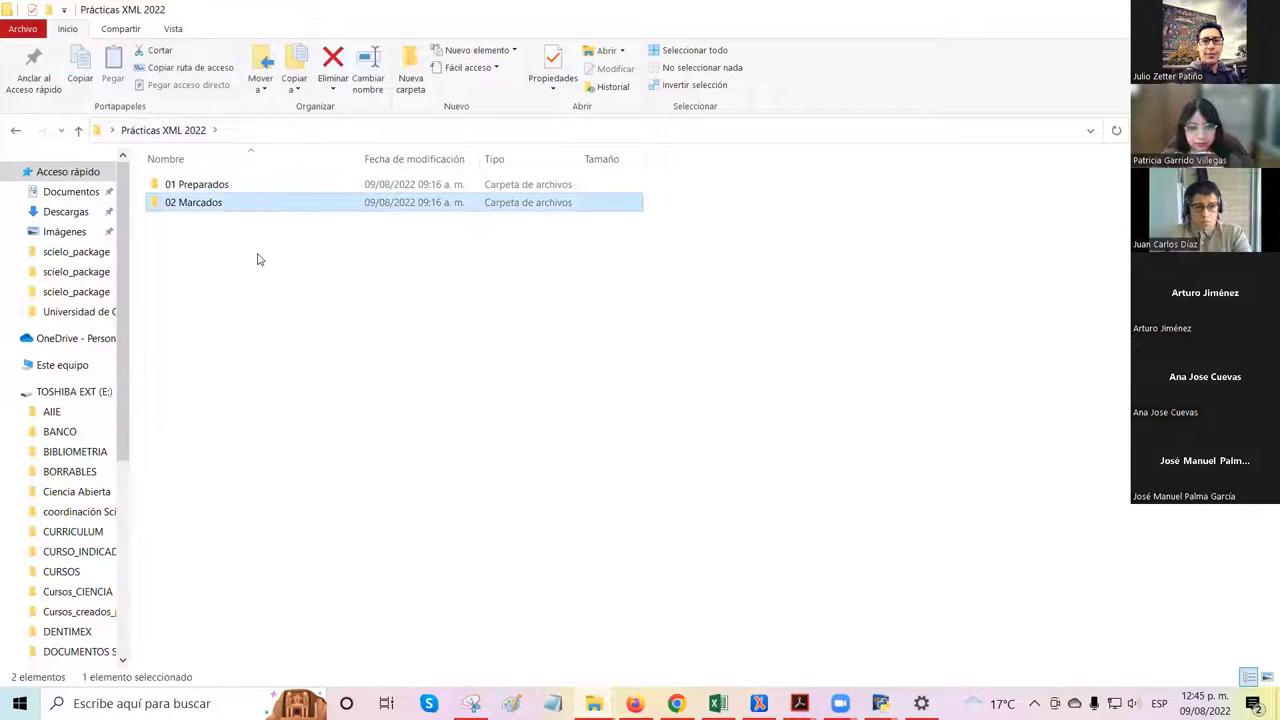
{"action": "double_click", "coordinate": [258, 207]}
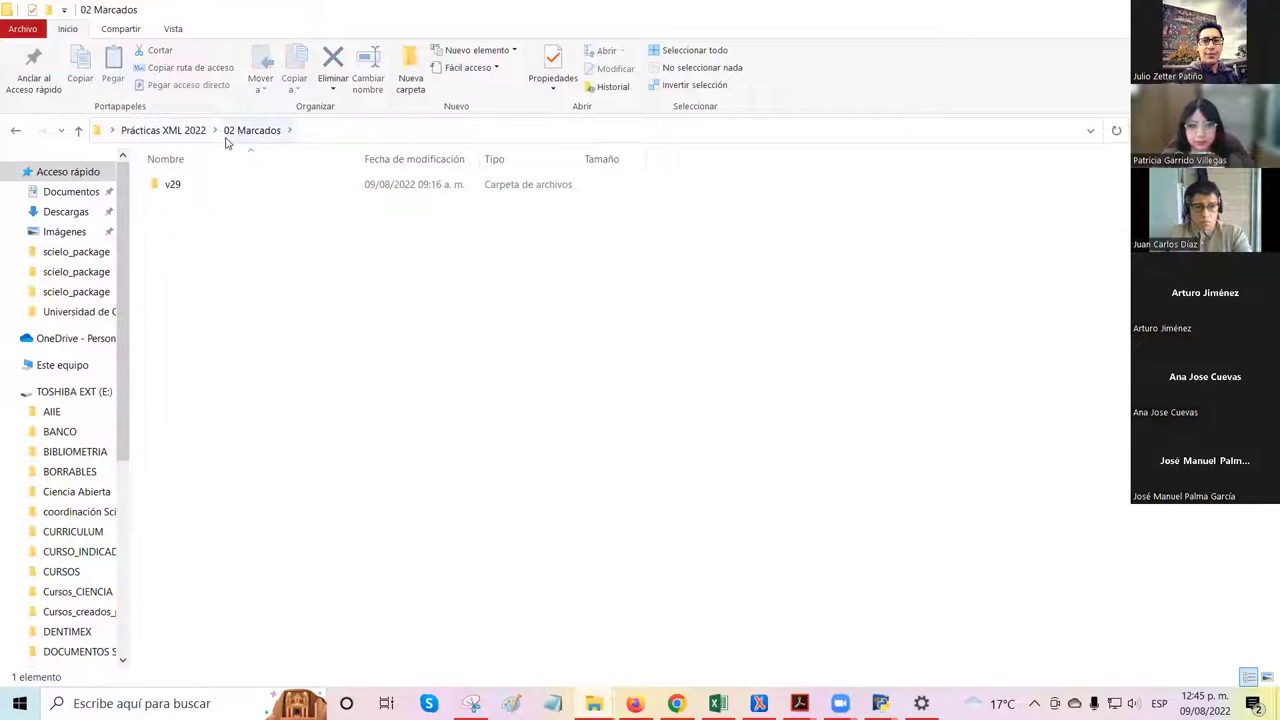
{"action": "left_click", "coordinate": [196, 131]}
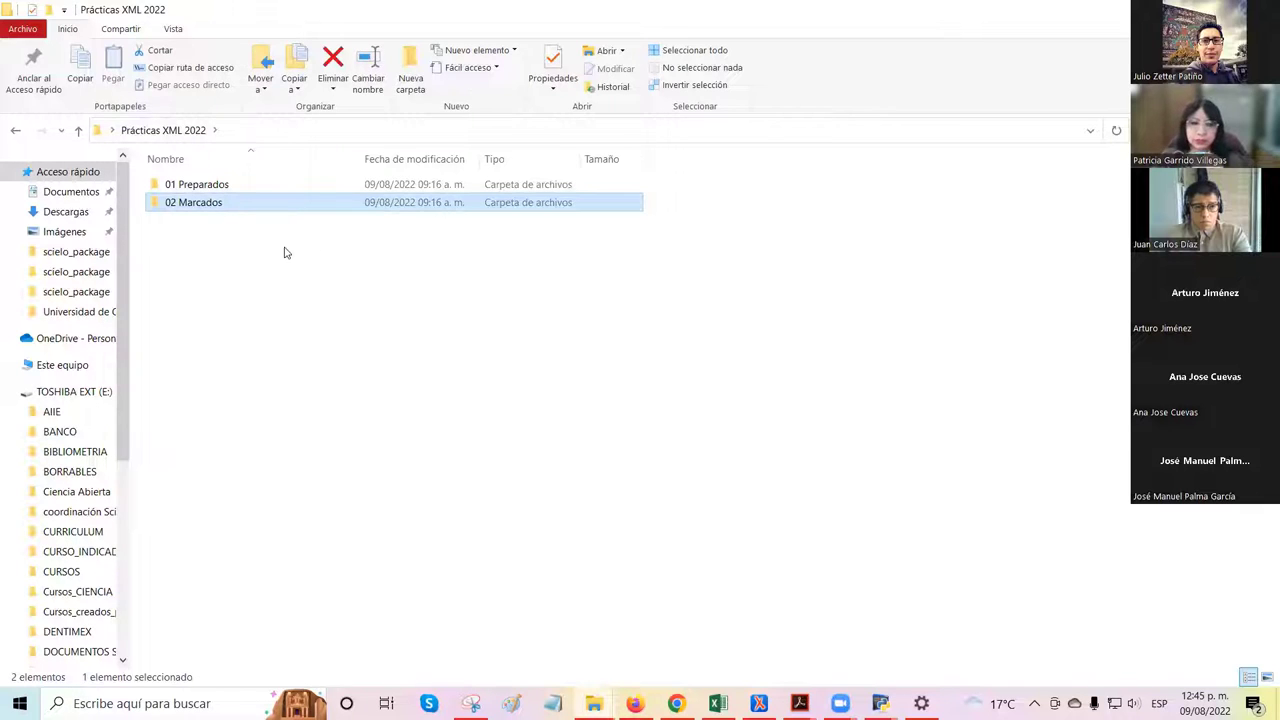
{"action": "double_click", "coordinate": [248, 205]}
{"action": "left_click", "coordinate": [226, 185]}
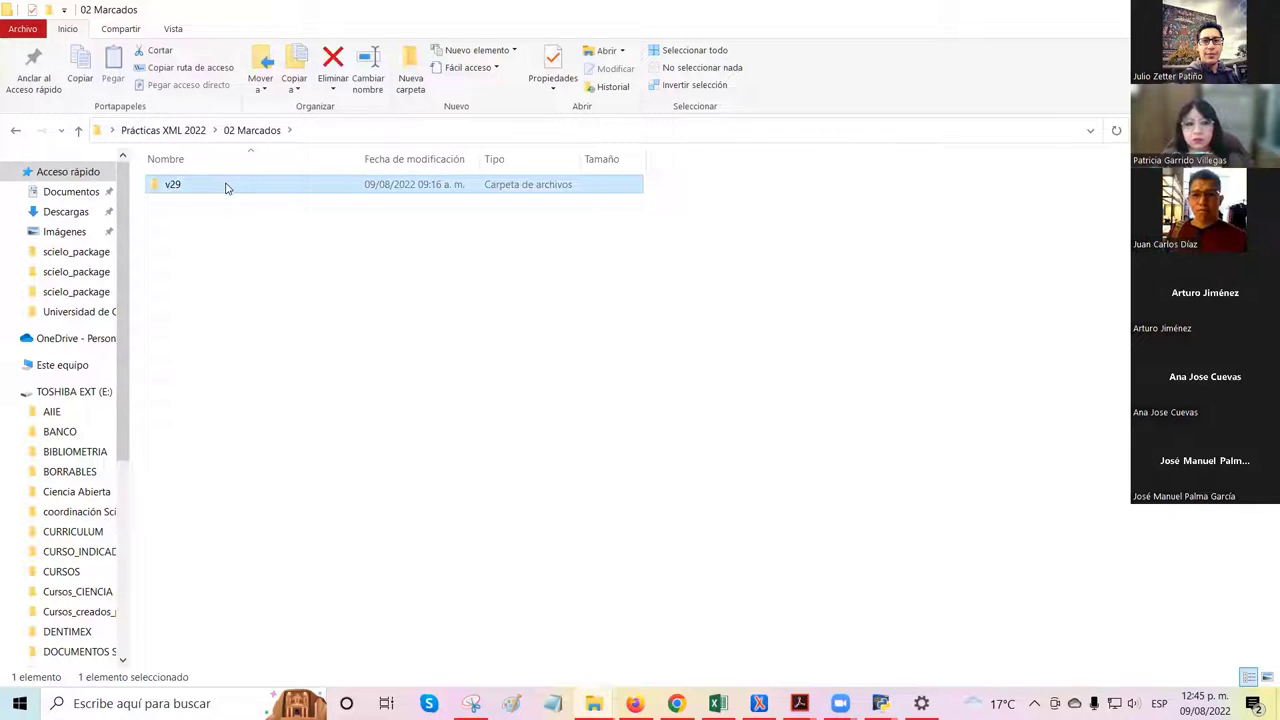
{"action": "double_click", "coordinate": [226, 185]}
{"action": "left_click", "coordinate": [205, 131]}
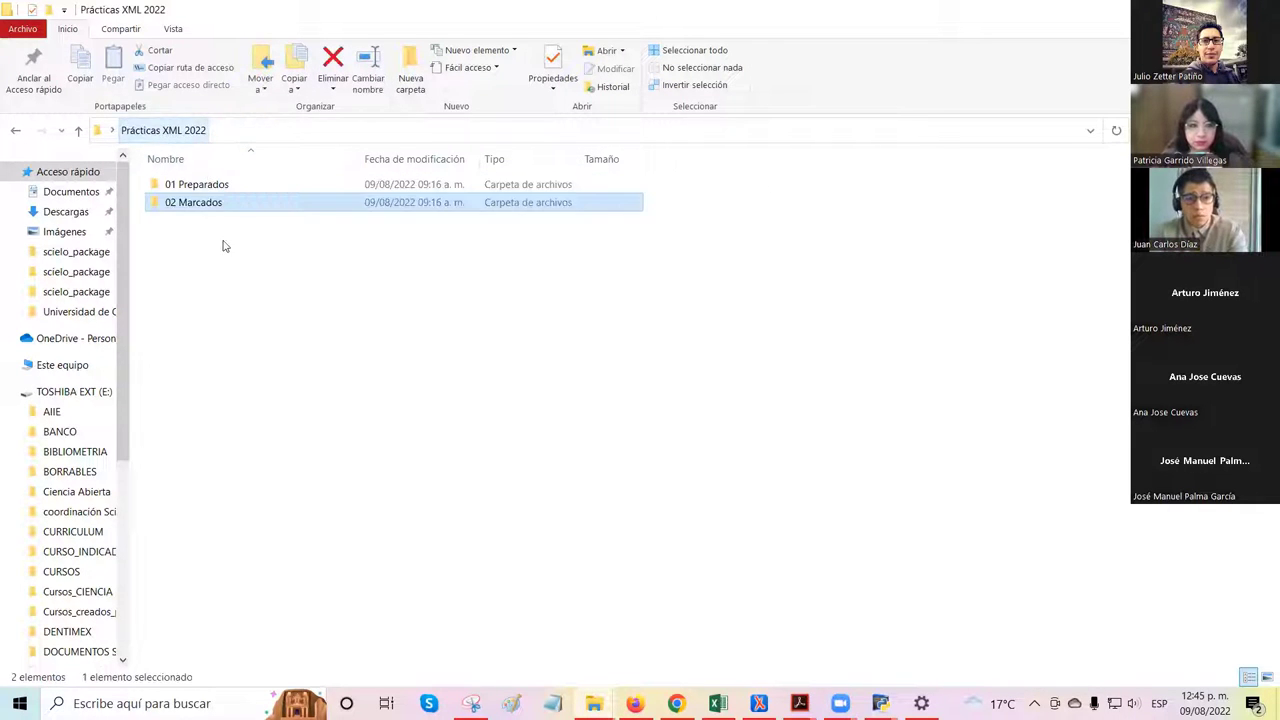
Step: Open the 01 Preparados folder and select its v29 folder
{"action": "left_click", "coordinate": [230, 228]}
{"action": "left_click", "coordinate": [257, 186]}
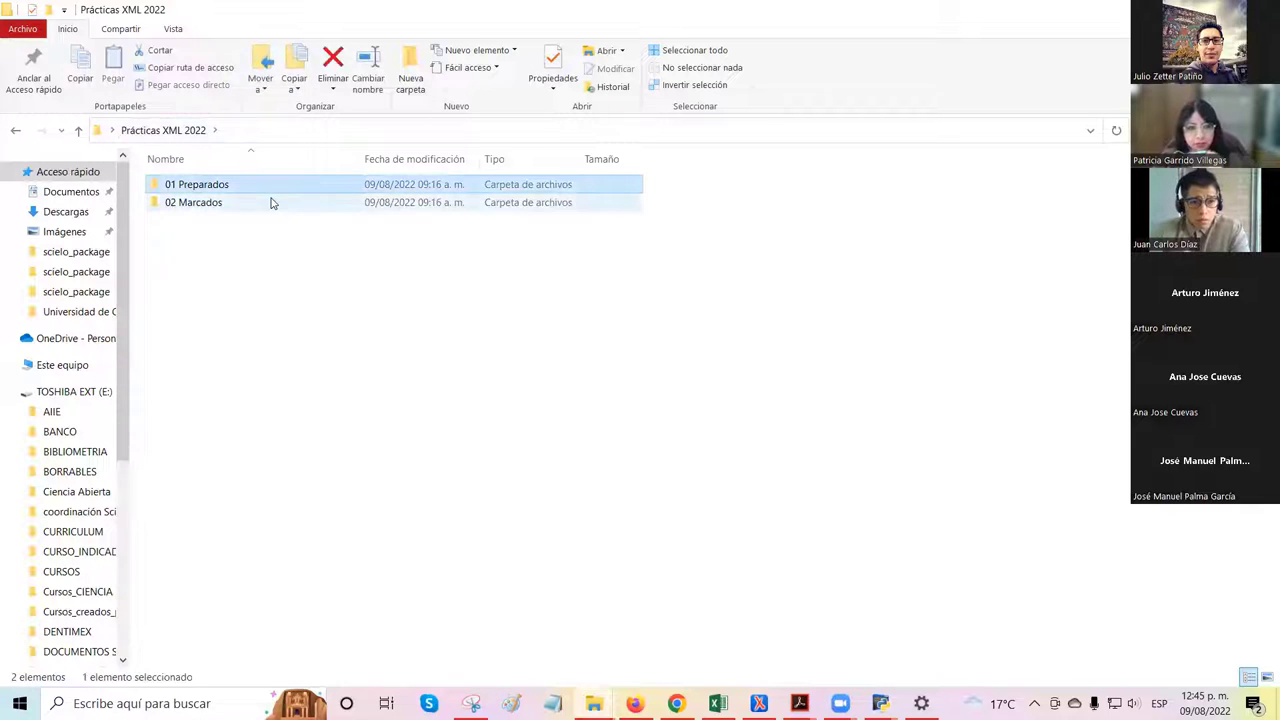
{"action": "mouse_move", "coordinate": [283, 193]}
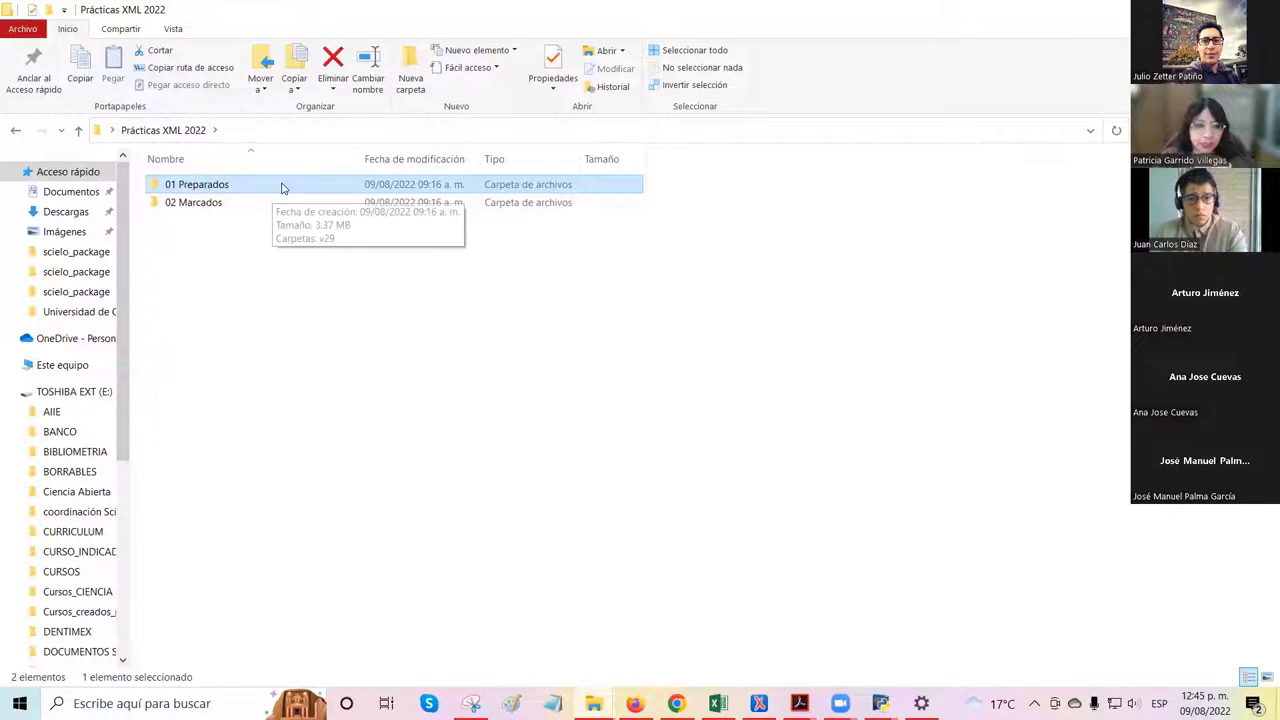
{"action": "double_click", "coordinate": [283, 188]}
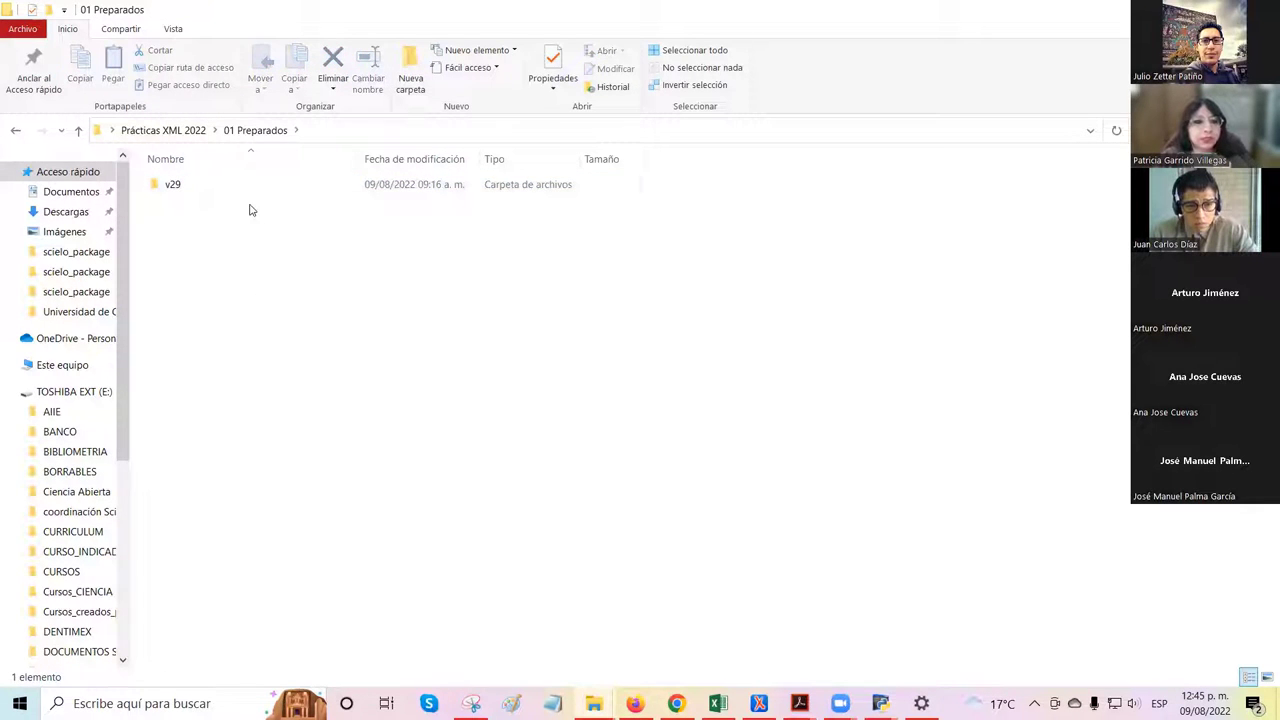
{"action": "left_click", "coordinate": [254, 190]}
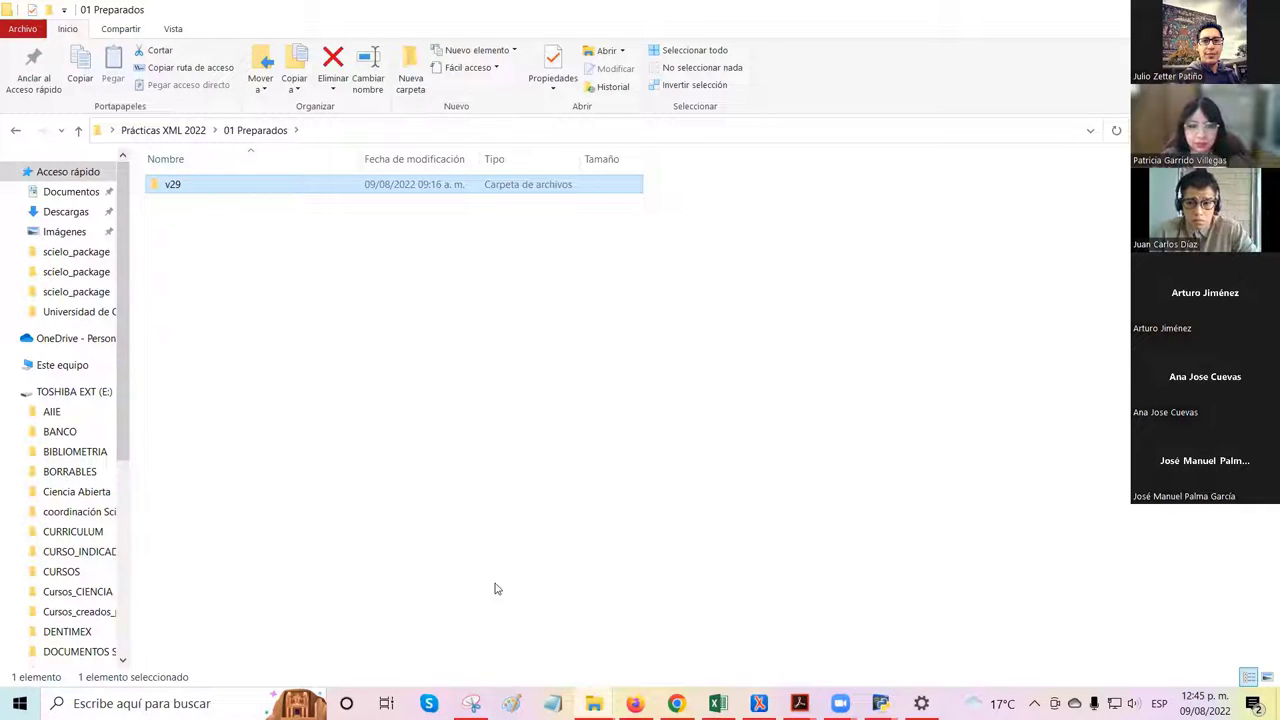
Step: Look inside the v29 folder, then return to 01 Preparados with v29 selected
{"action": "left_click", "coordinate": [594, 703]}
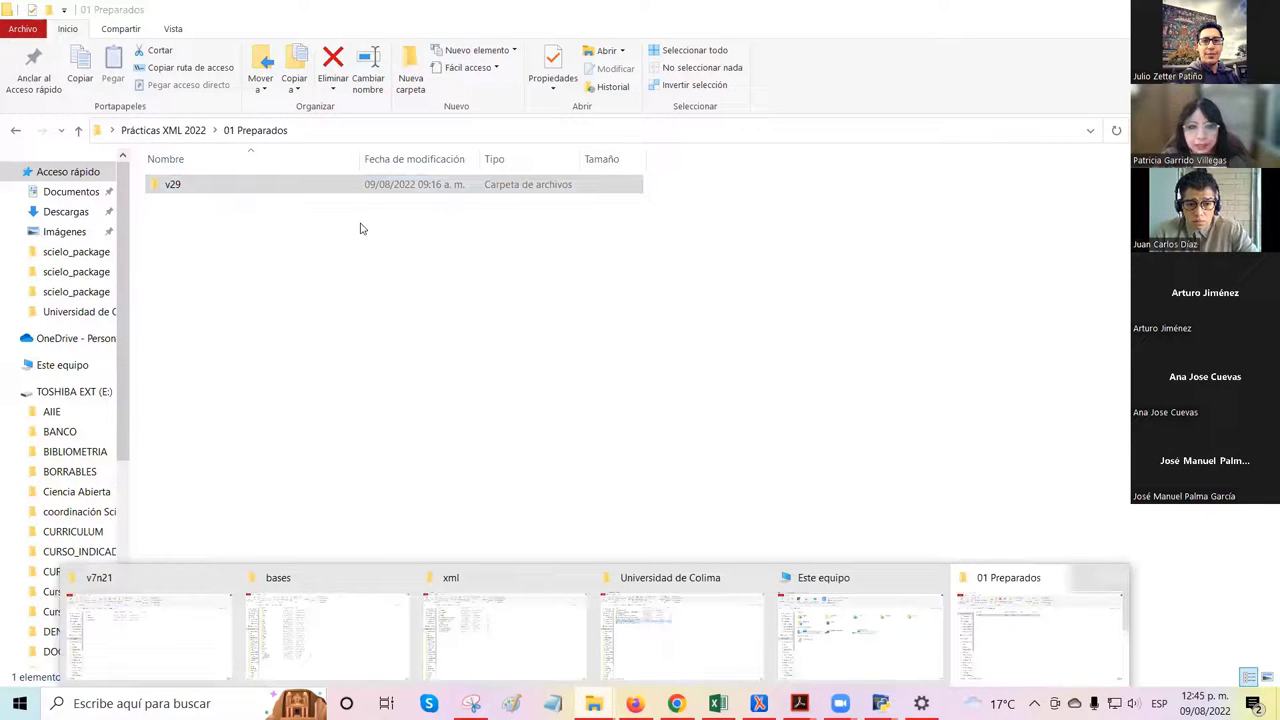
{"action": "left_click", "coordinate": [200, 187]}
{"action": "double_click", "coordinate": [200, 187]}
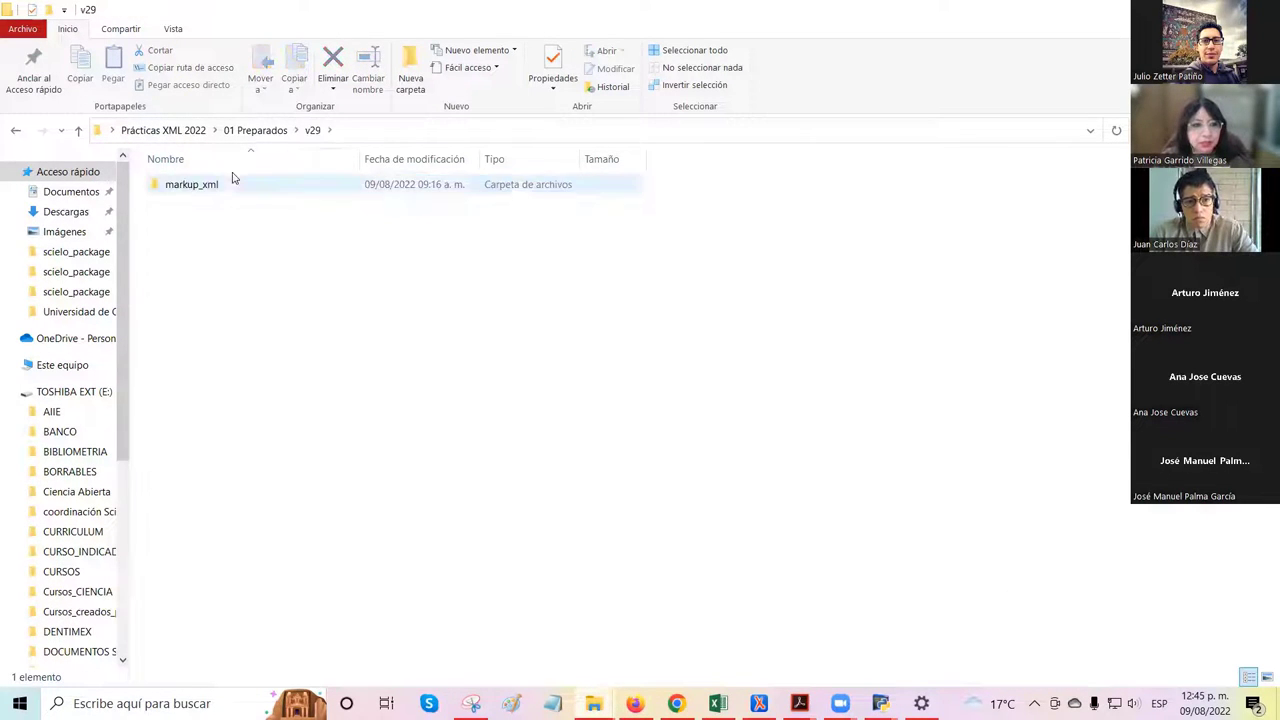
{"action": "key", "text": "alt+Left"}
{"action": "left_click", "coordinate": [285, 249]}
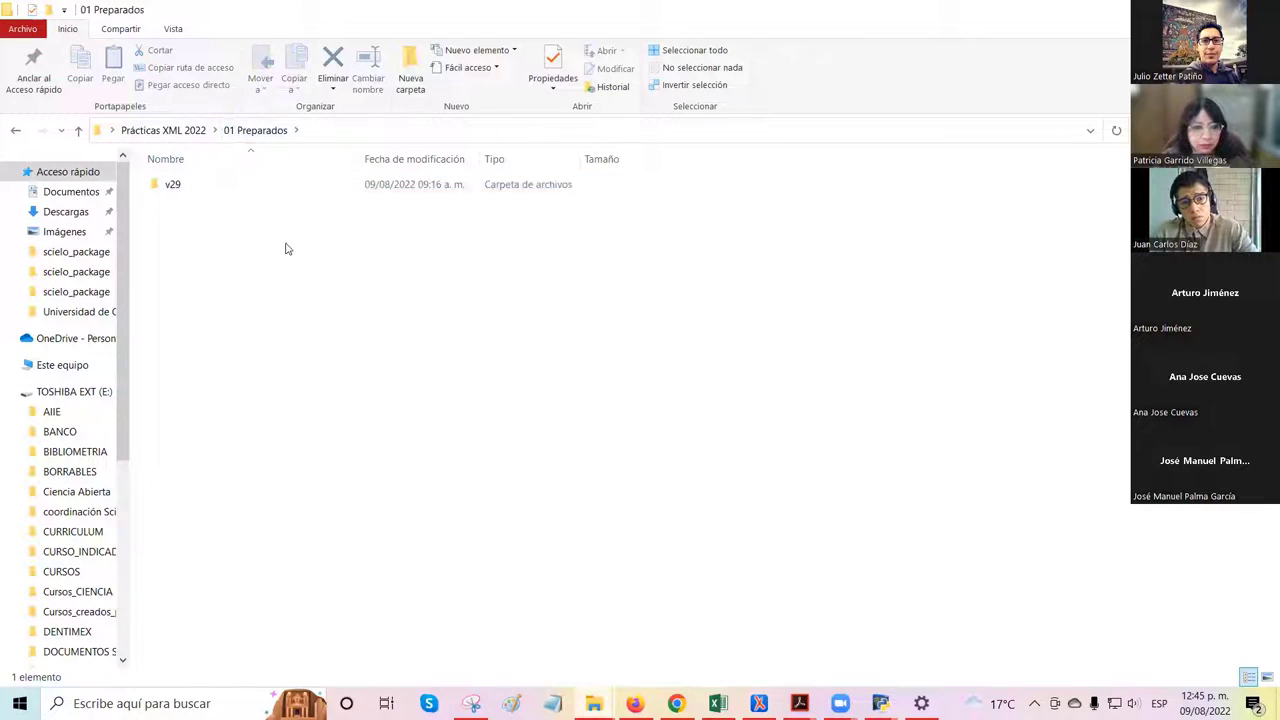
{"action": "left_click", "coordinate": [263, 187]}
Step: Glance at the open v7n21 folder window and switch back to 01 Preparados
{"action": "left_click", "coordinate": [594, 703]}
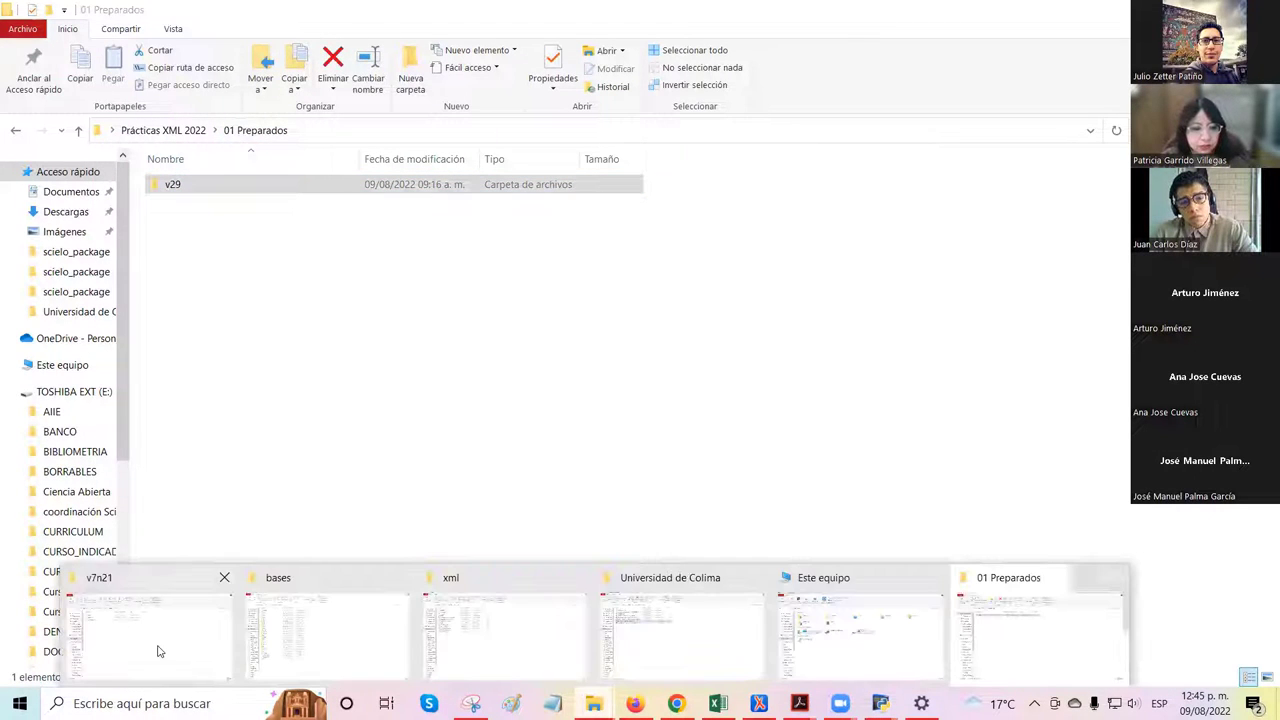
{"action": "left_click", "coordinate": [157, 651]}
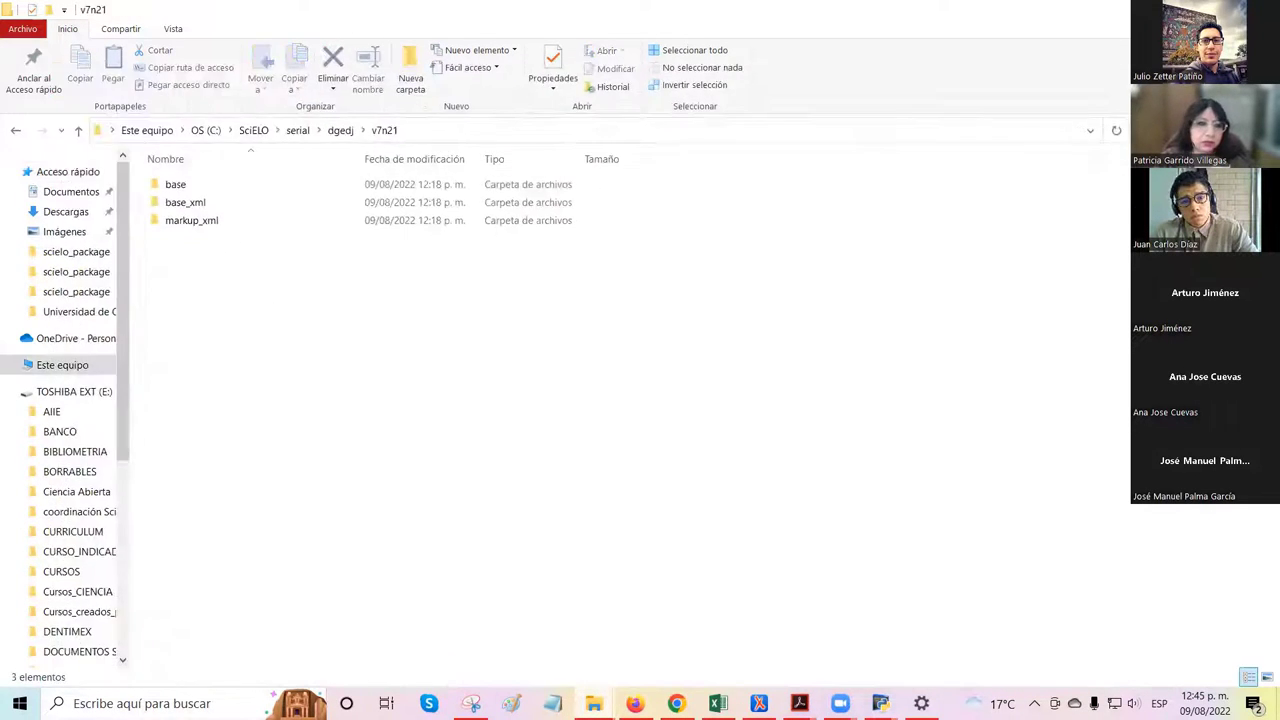
{"action": "key", "text": "alt+Tab"}
Step: Switch to the Este equipo window and open the serial folder inside SciELO on drive C
{"action": "left_click", "coordinate": [594, 703]}
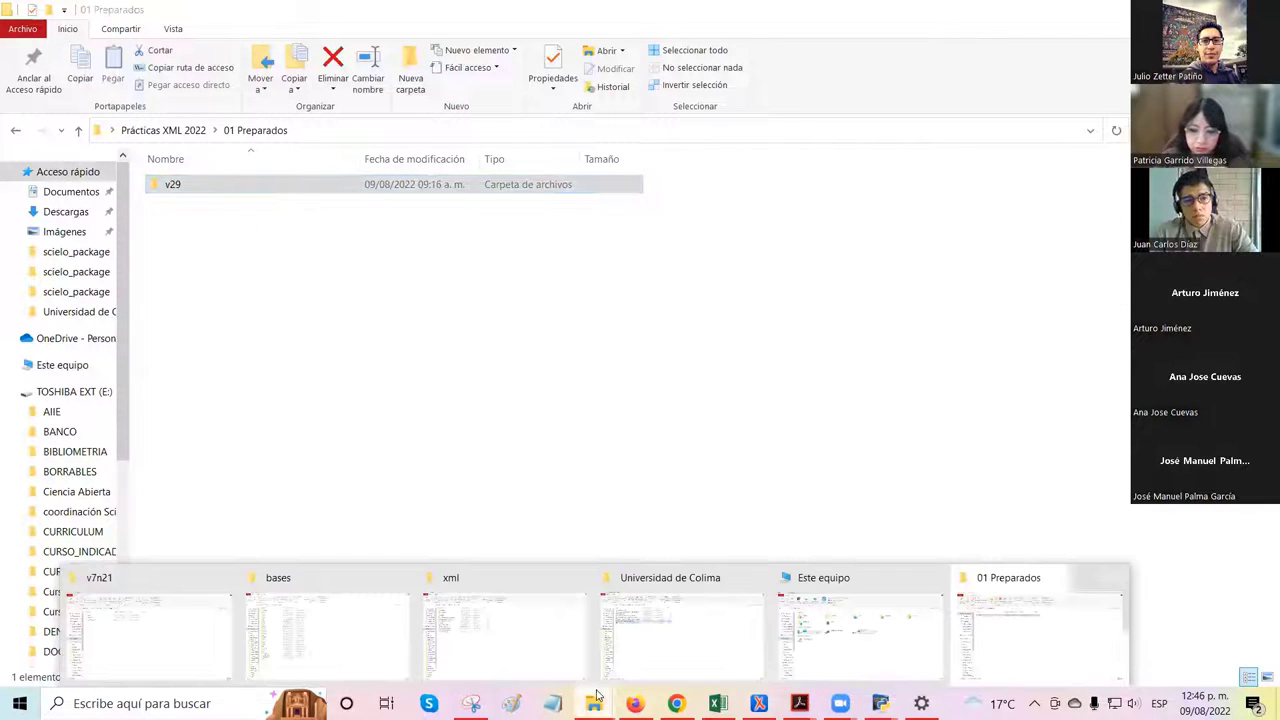
{"action": "left_click", "coordinate": [827, 647]}
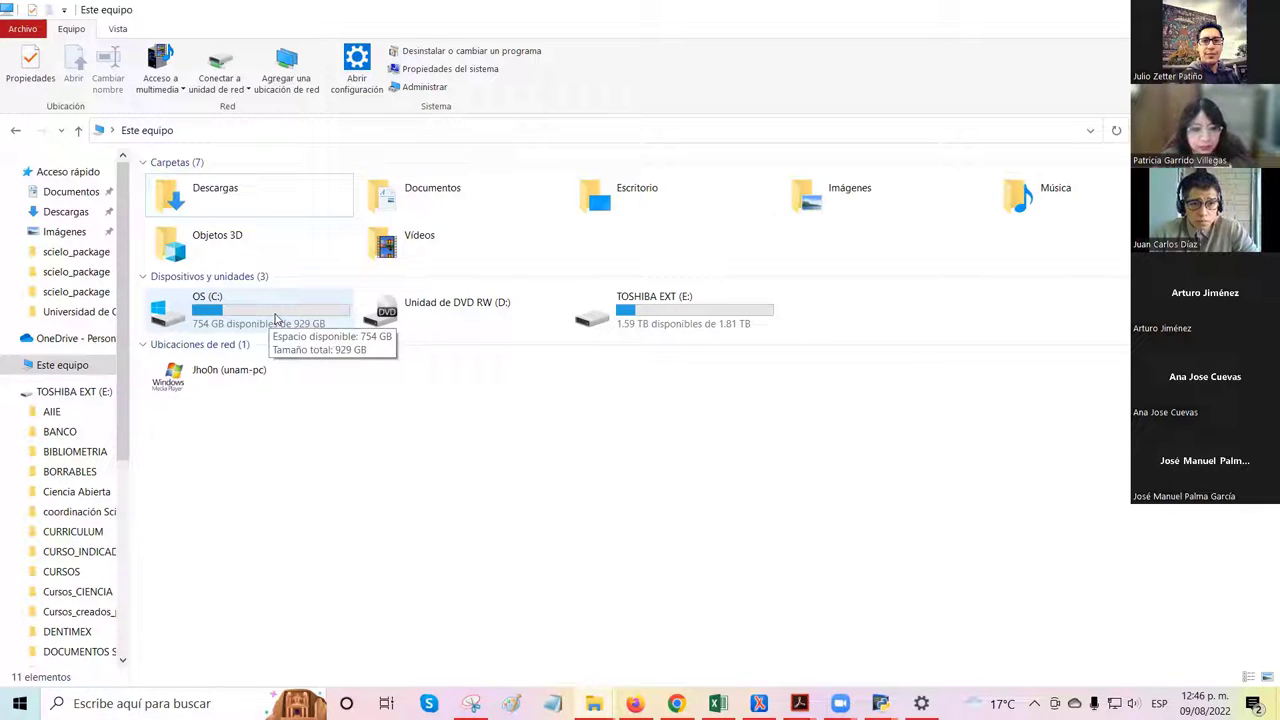
{"action": "double_click", "coordinate": [276, 318]}
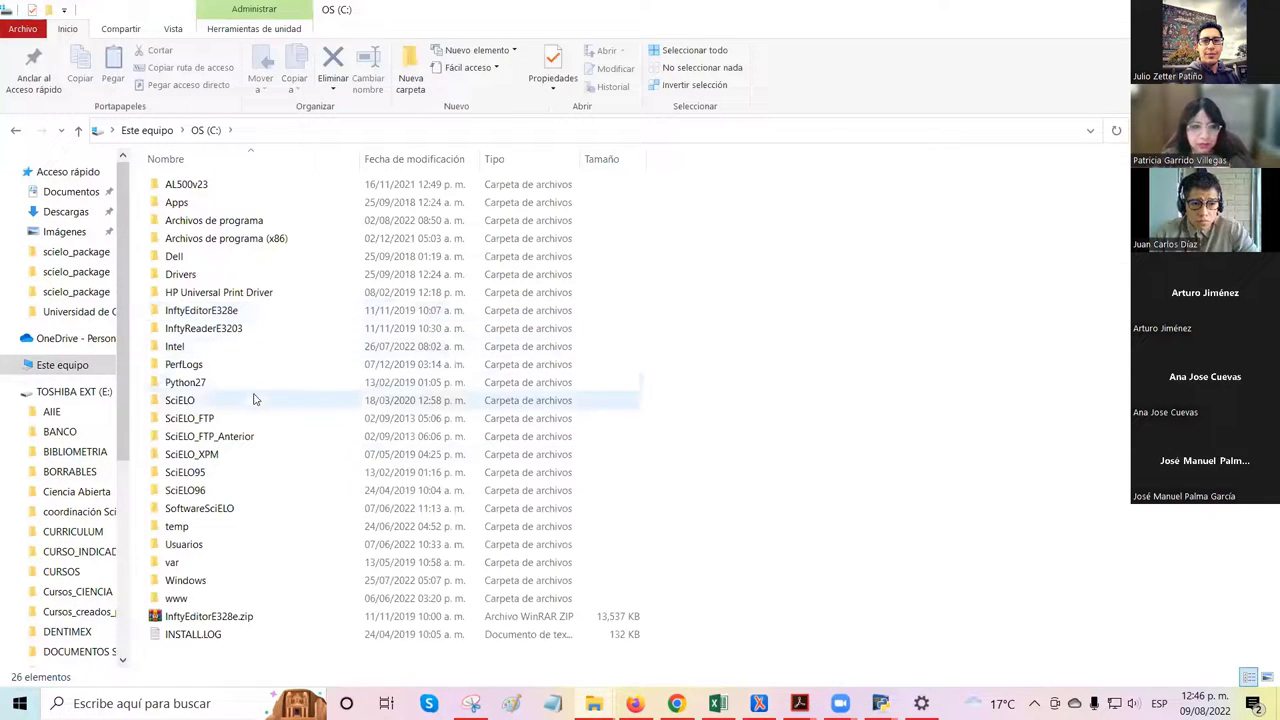
{"action": "double_click", "coordinate": [254, 400]}
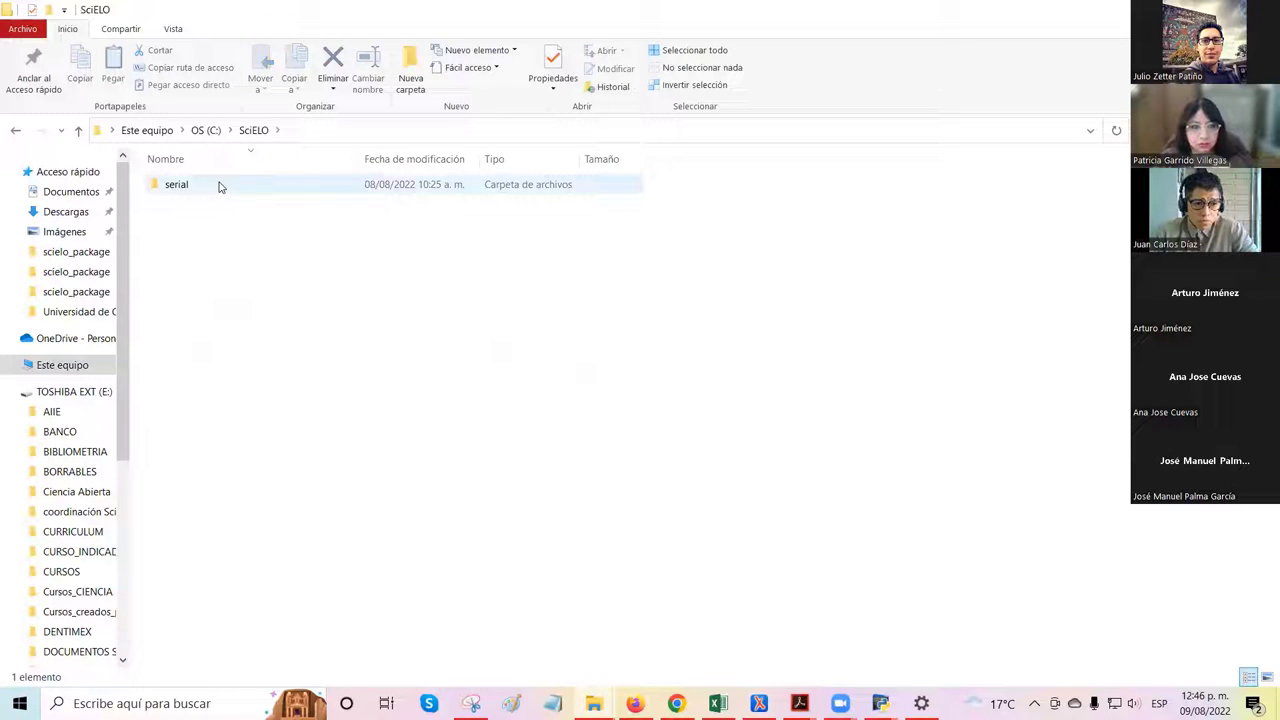
{"action": "double_click", "coordinate": [221, 187]}
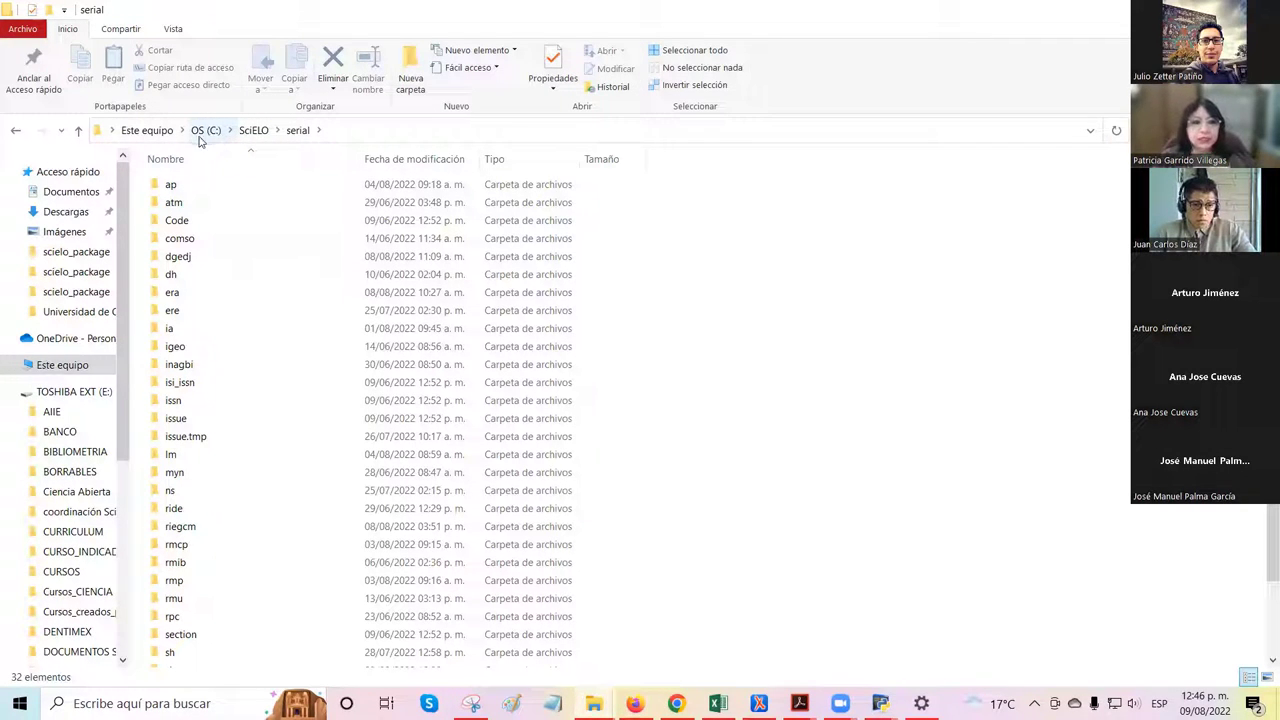
Step: Show the full path of the serial folder and examine its journal folders, including ap, atm and comso
{"action": "left_click", "coordinate": [347, 137]}
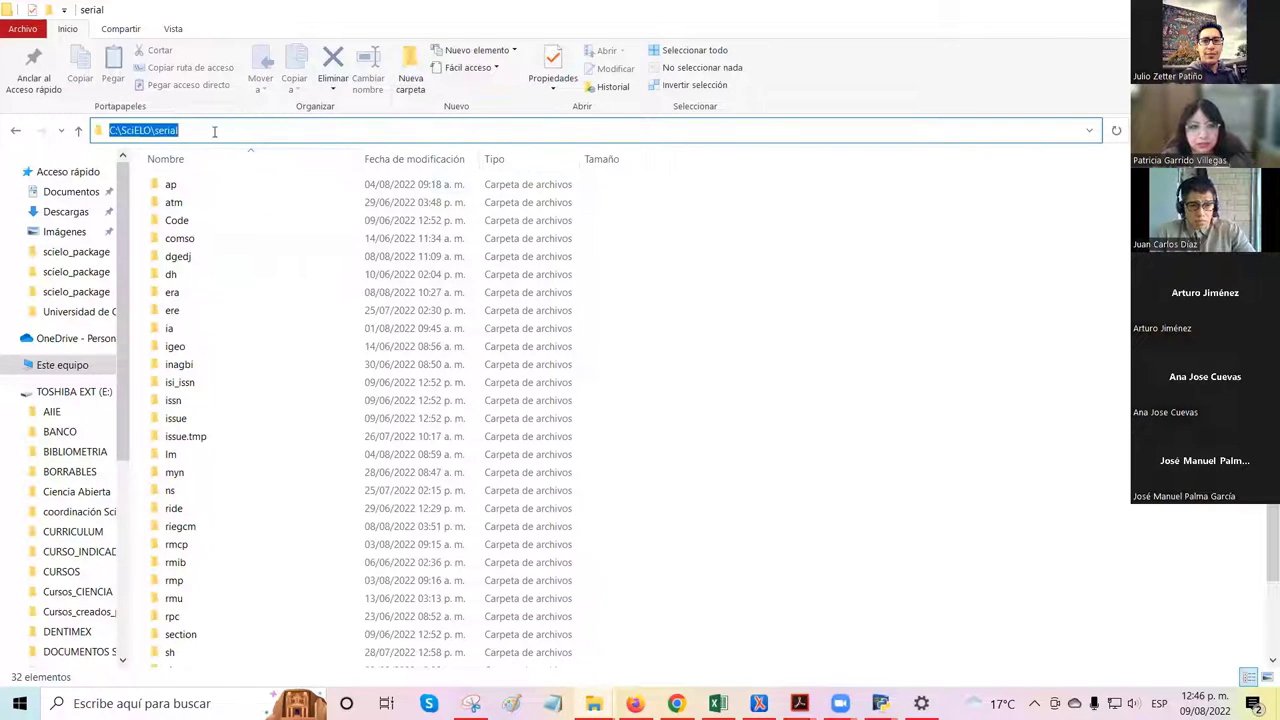
{"action": "key", "text": "Escape"}
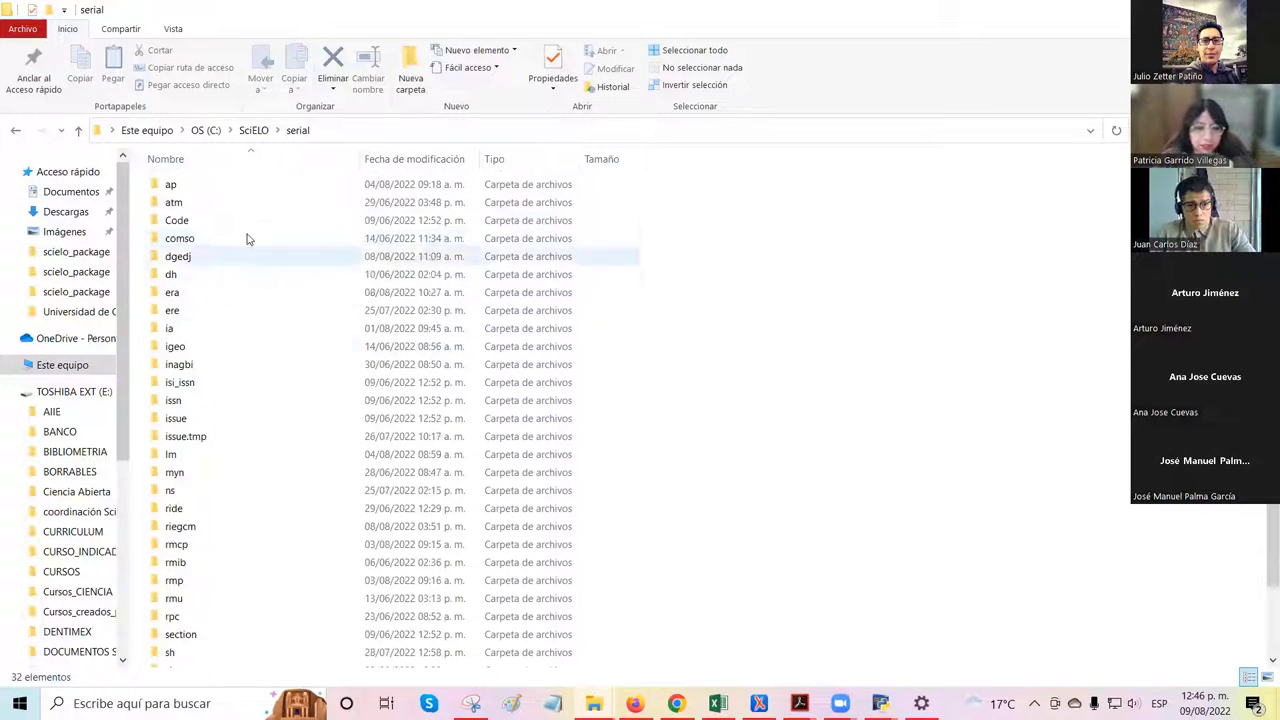
{"action": "left_click", "coordinate": [209, 190]}
{"action": "left_click", "coordinate": [210, 205]}
{"action": "left_click", "coordinate": [214, 222]}
{"action": "left_click", "coordinate": [214, 238]}
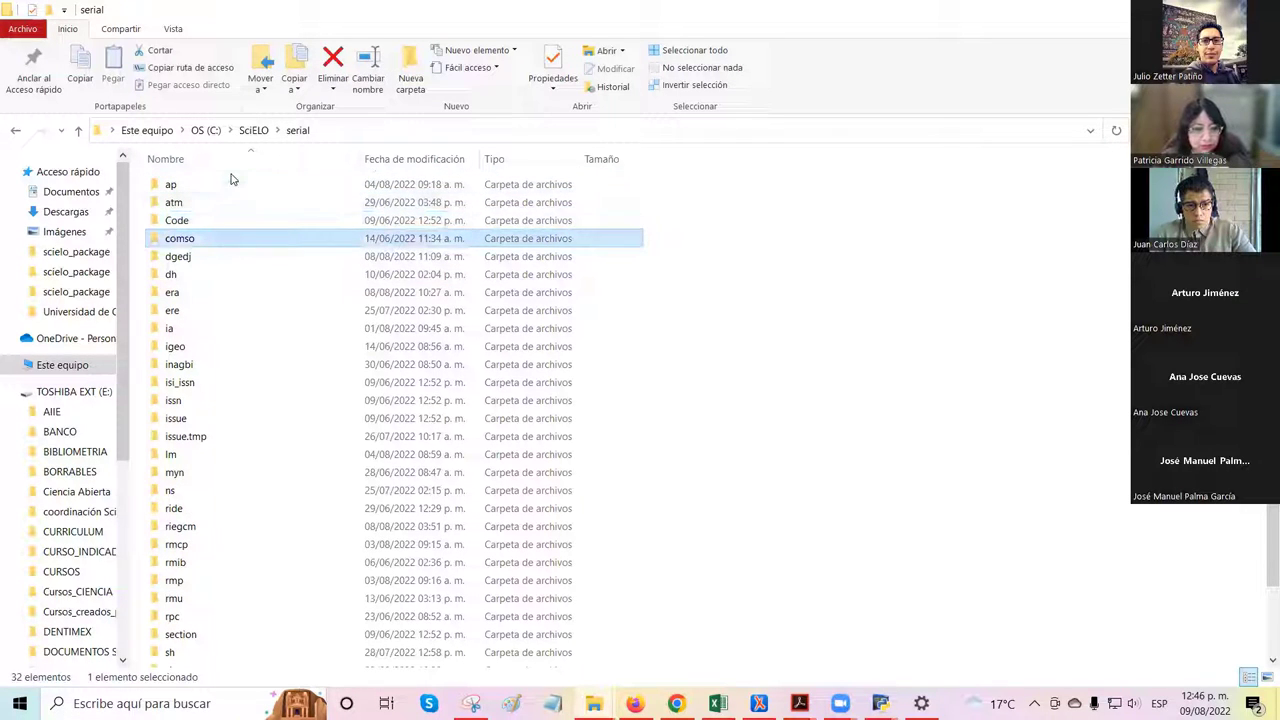
{"action": "left_click", "coordinate": [231, 187]}
{"action": "left_click", "coordinate": [249, 206]}
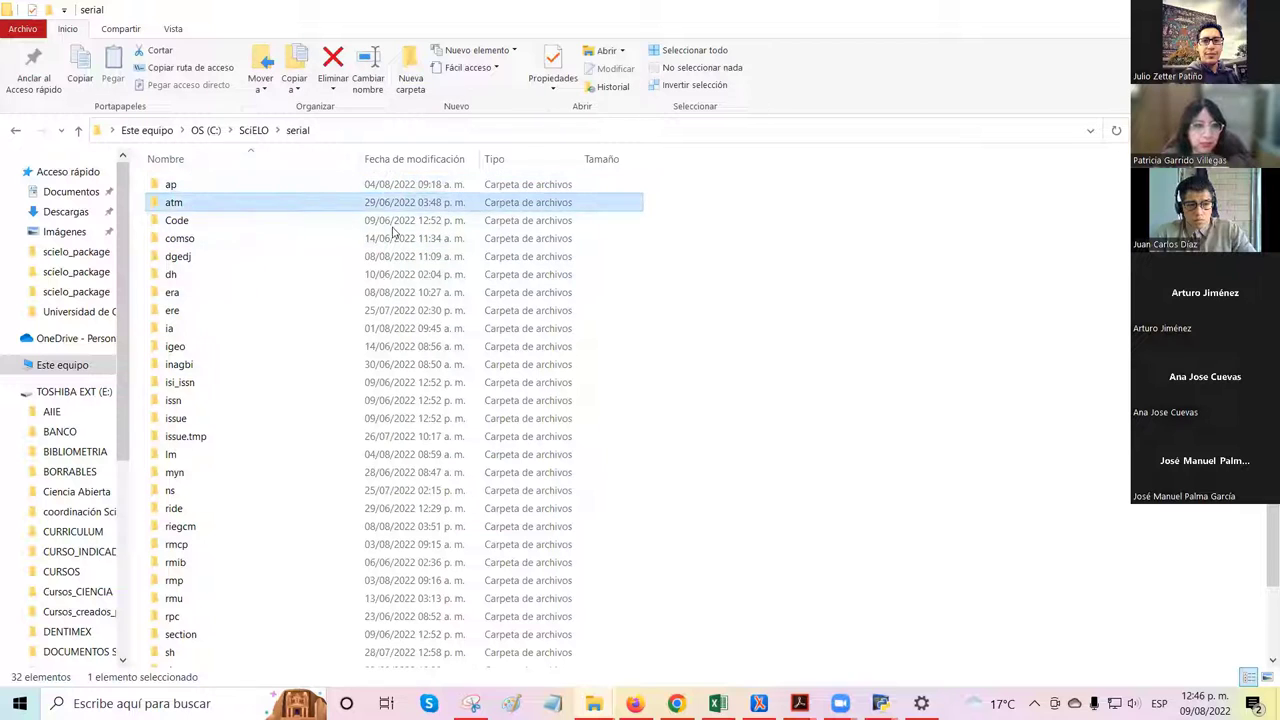
{"action": "left_click", "coordinate": [711, 250]}
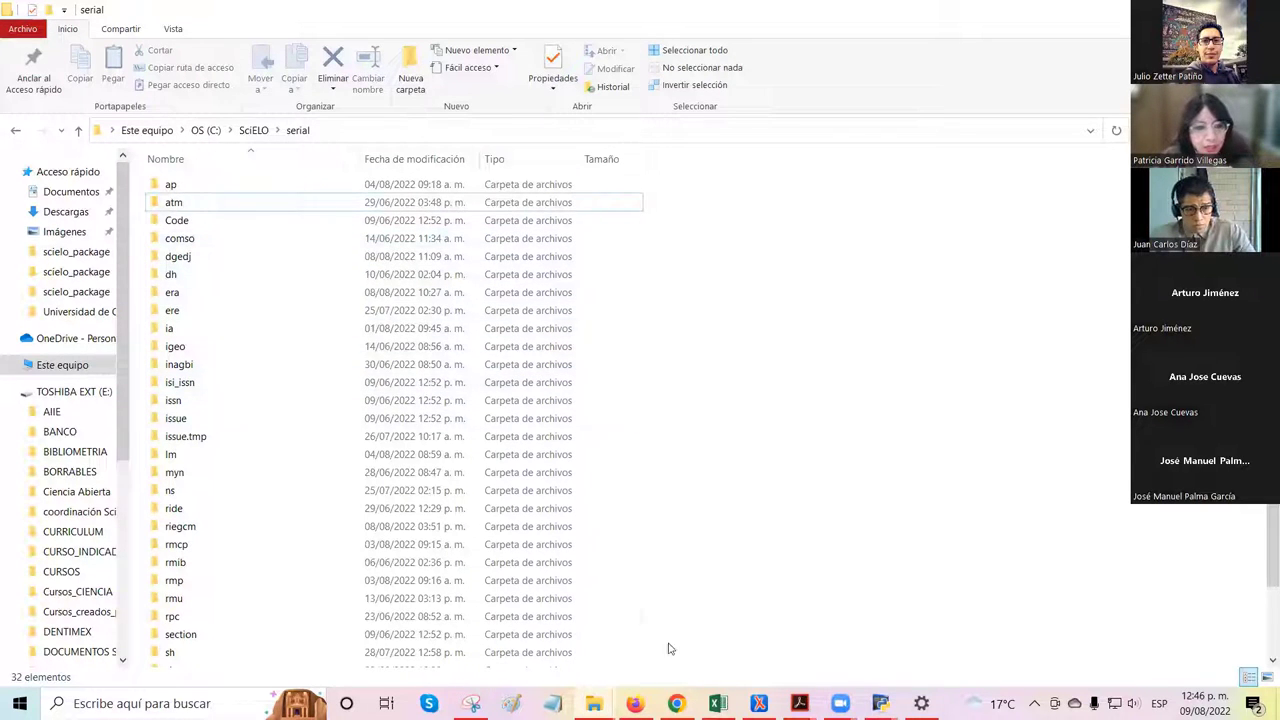
Step: Switch to the 01 Preparados window, open v29\markup_xml\scielo_markup and select e14300.docx
{"action": "mouse_move", "coordinate": [594, 703]}
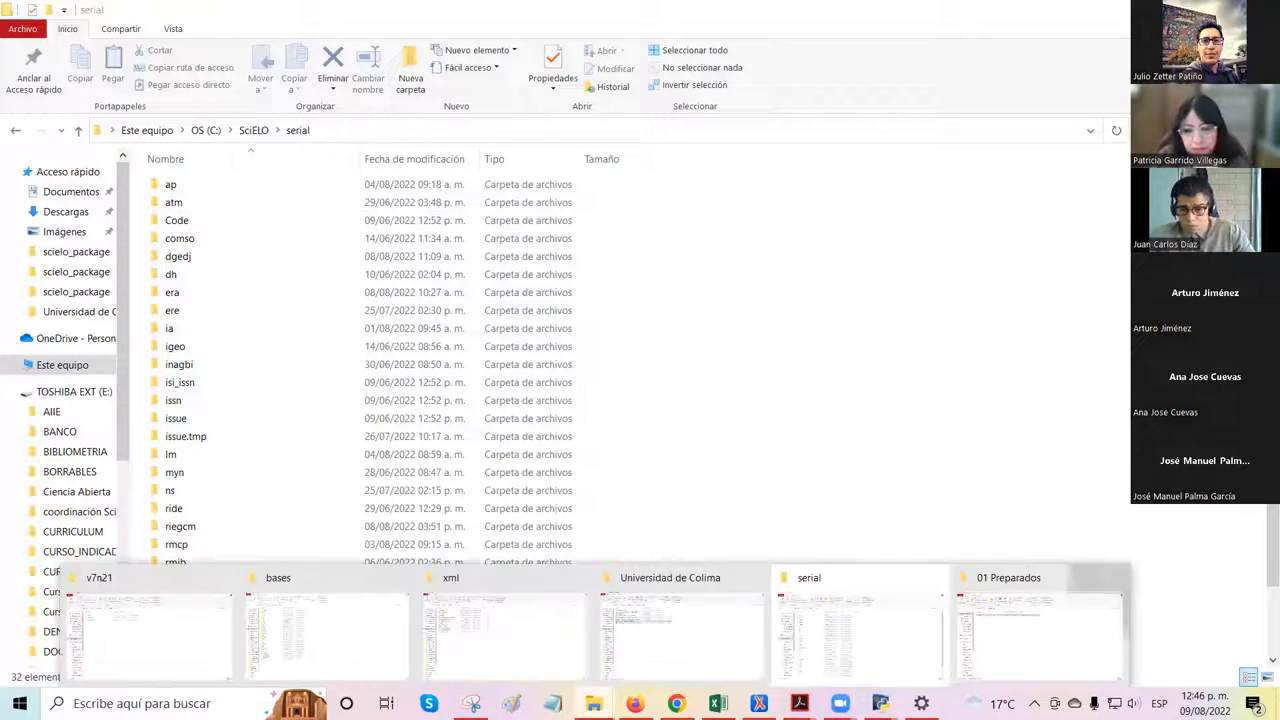
{"action": "left_click", "coordinate": [995, 618]}
{"action": "double_click", "coordinate": [253, 188]}
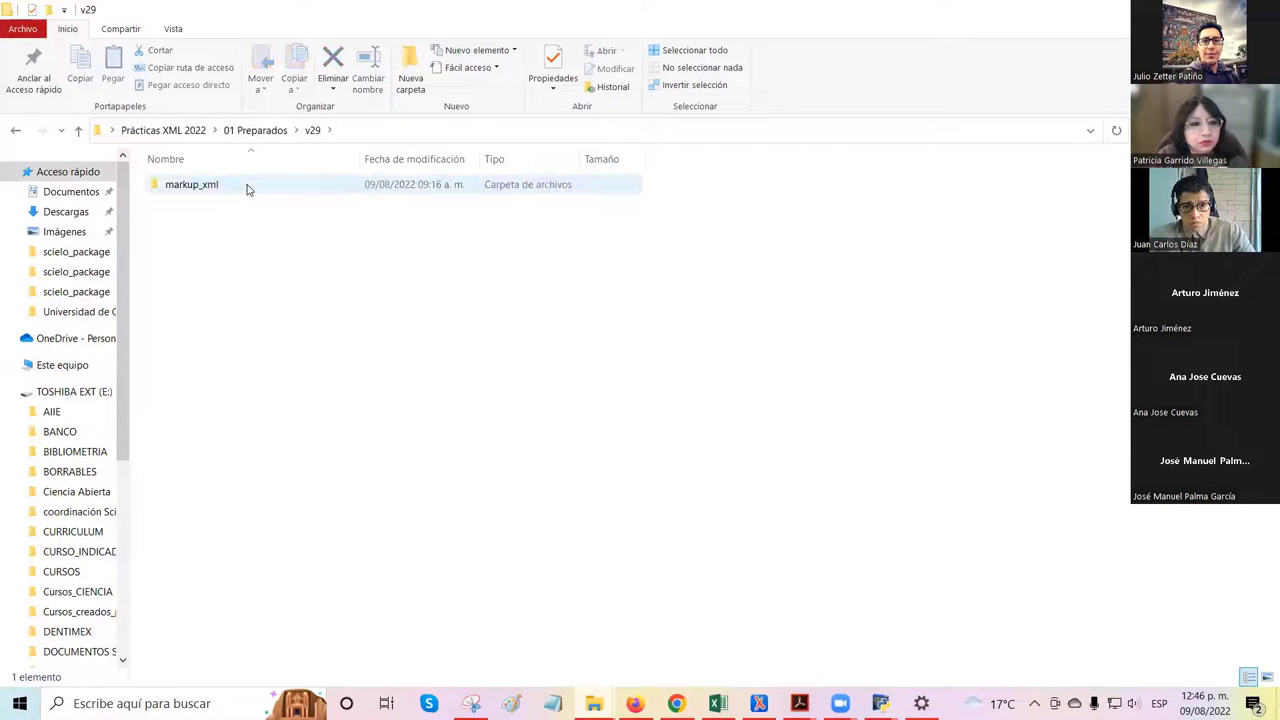
{"action": "double_click", "coordinate": [249, 188]}
{"action": "double_click", "coordinate": [247, 187]}
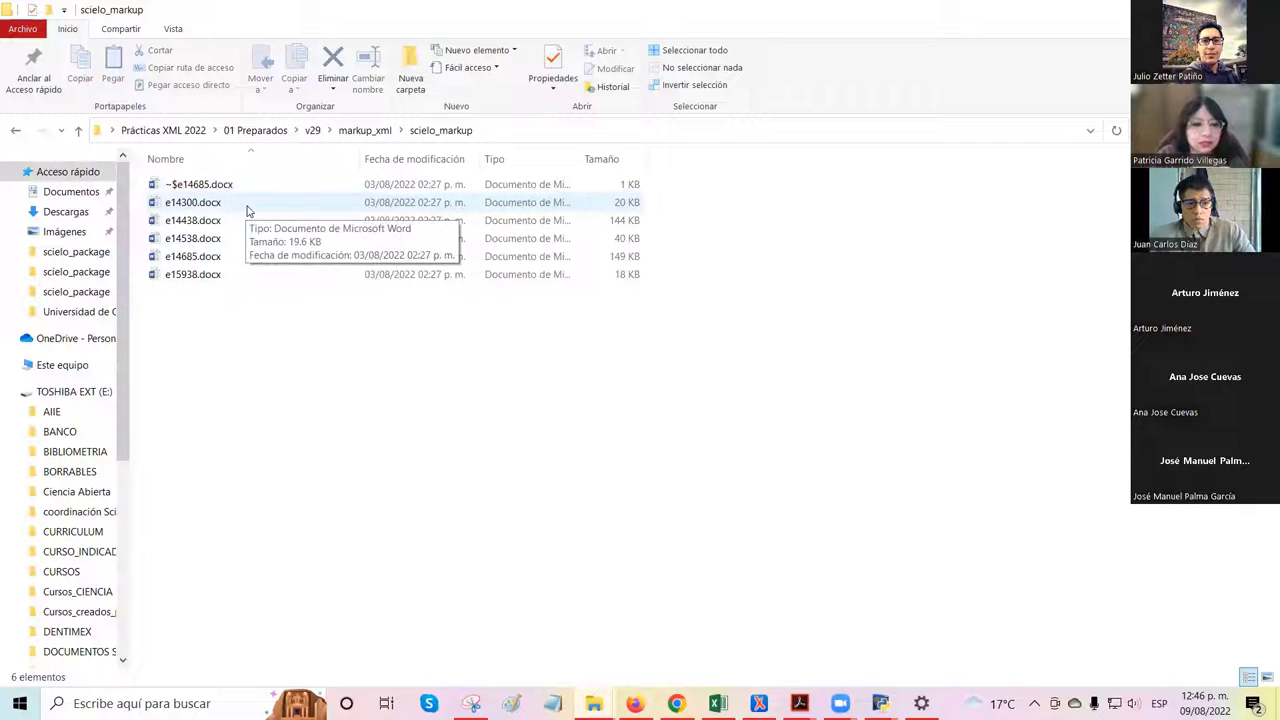
{"action": "left_click", "coordinate": [249, 210]}
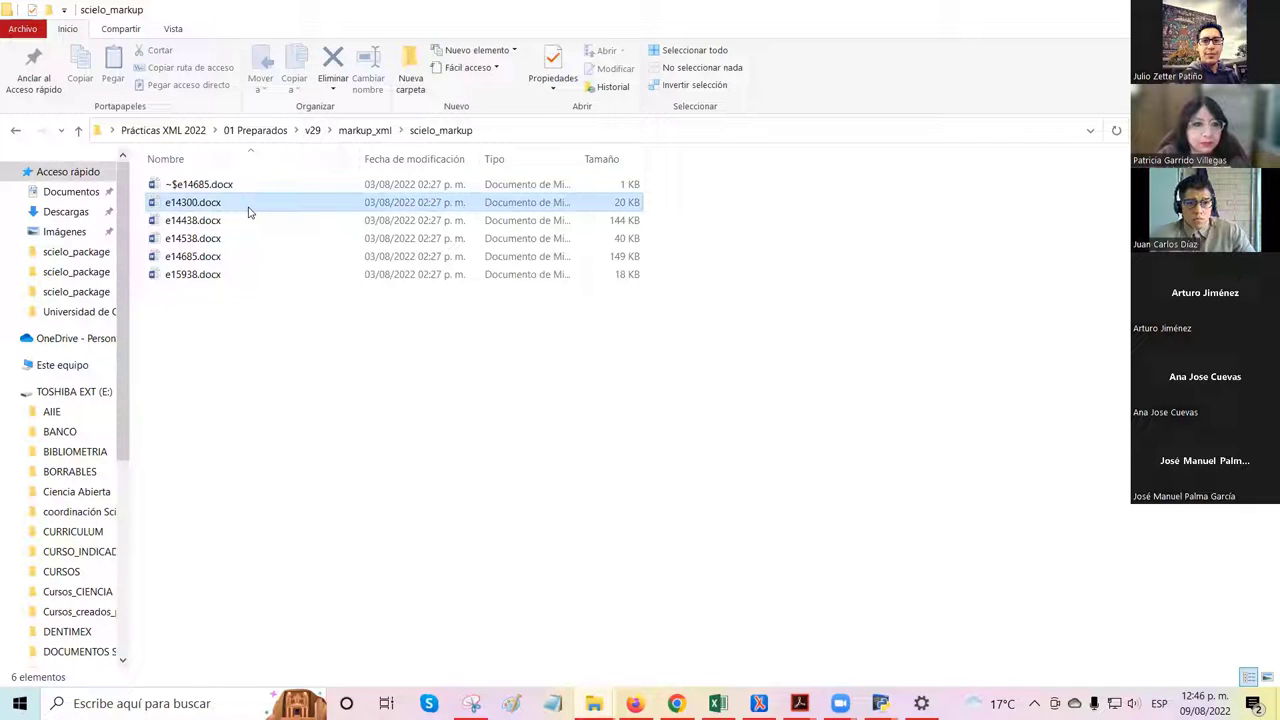
Step: Preview the contents of e14300.docx in the preview pane and hide the pane again
{"action": "left_click", "coordinate": [173, 28]}
{"action": "left_click", "coordinate": [153, 60]}
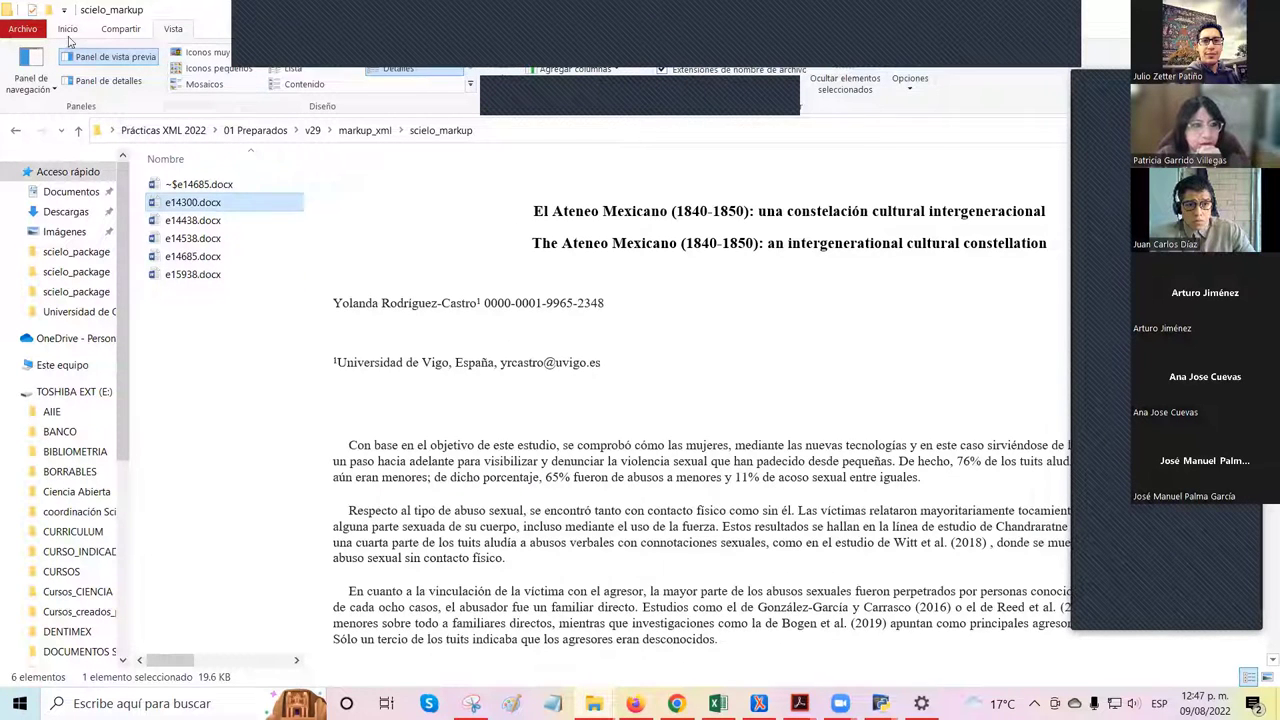
{"action": "left_click", "coordinate": [93, 57]}
Step: Go back up from scielo_markup to the Prácticas XML 2022 folder
{"action": "left_click", "coordinate": [254, 130]}
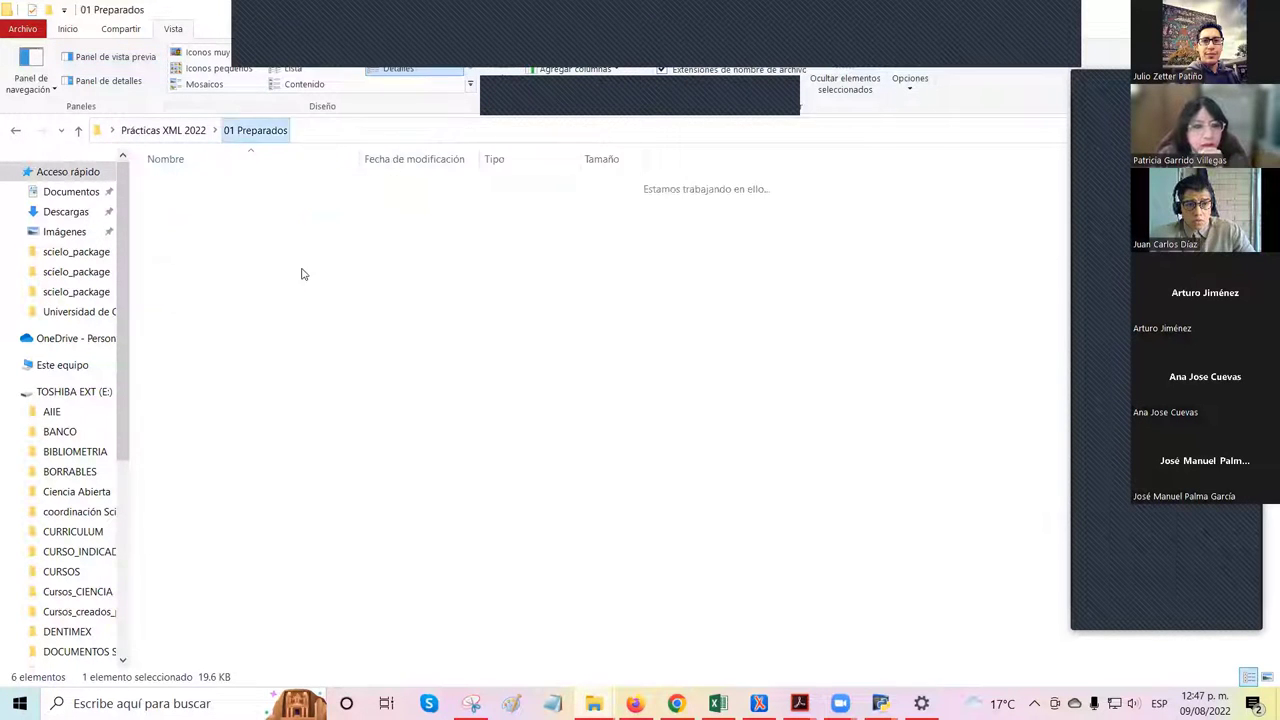
{"action": "left_click", "coordinate": [155, 131]}
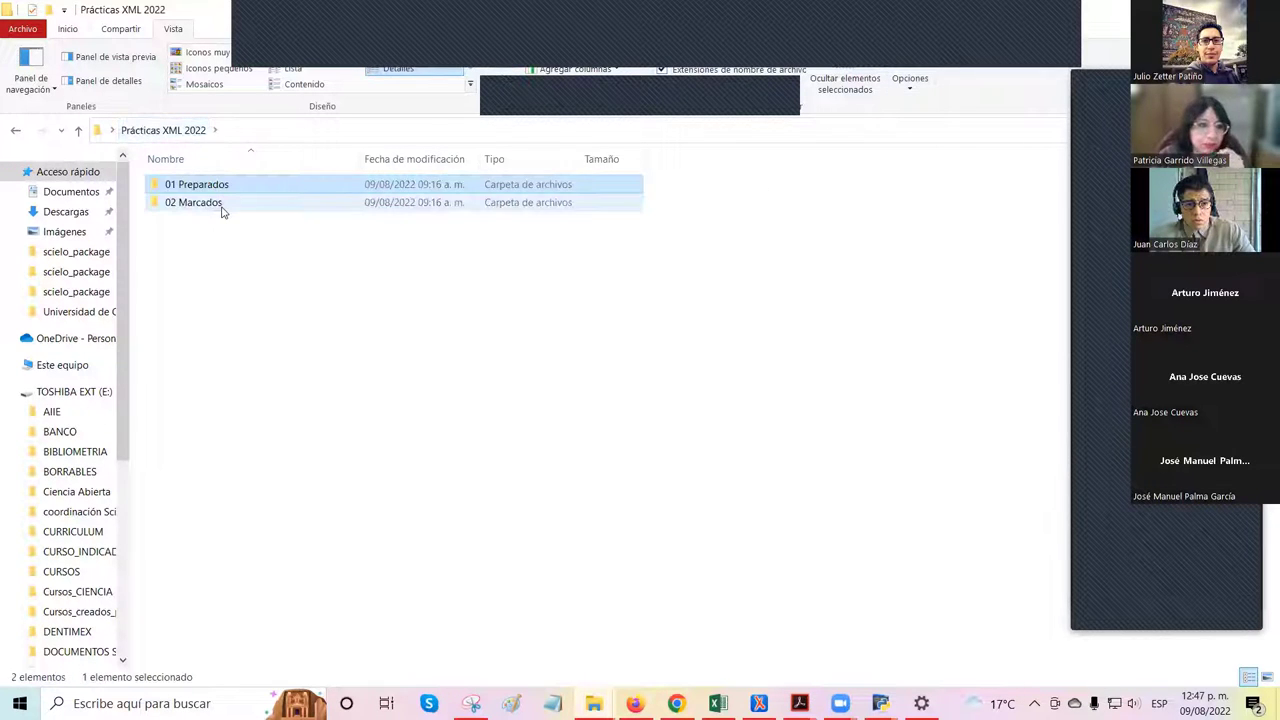
Step: Open the scielo_markup folder inside 02 Marcados\v29\markup_xml
{"action": "double_click", "coordinate": [223, 205]}
{"action": "double_click", "coordinate": [251, 190]}
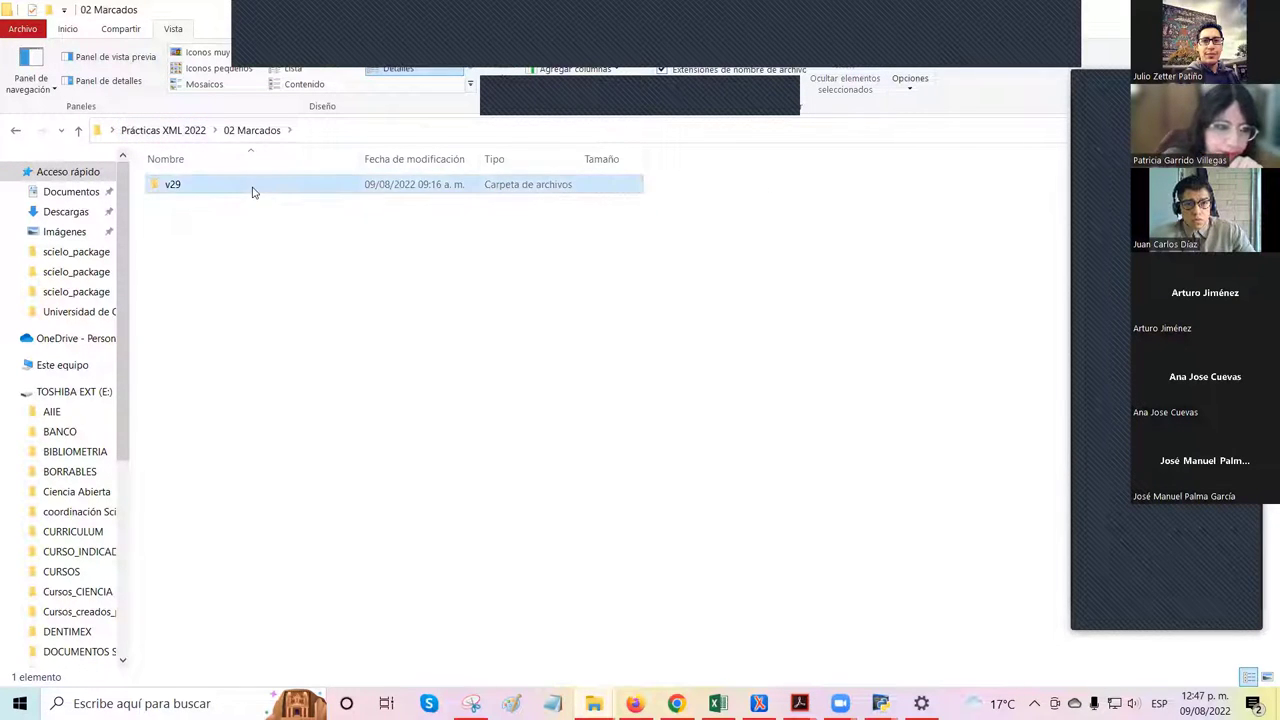
{"action": "double_click", "coordinate": [254, 190]}
{"action": "double_click", "coordinate": [254, 189]}
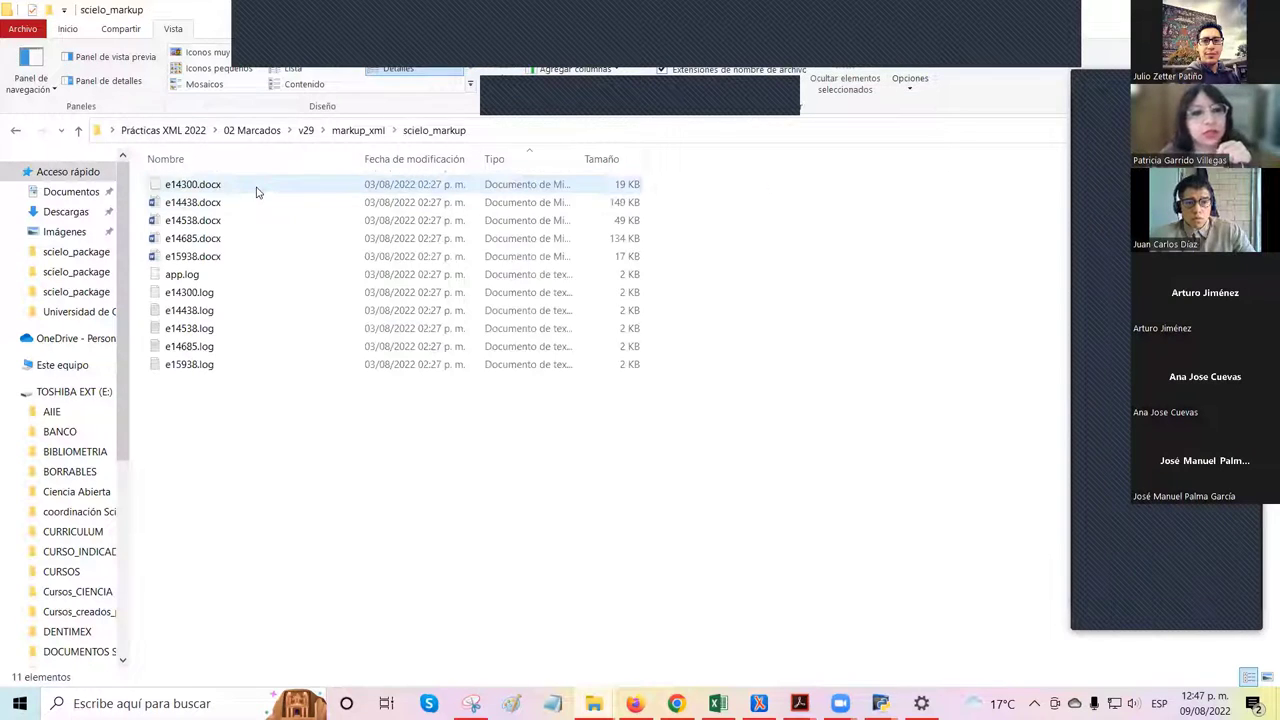
Step: Preview the tagged contents of e14438.docx in the preview pane and hide the pane again
{"action": "left_click", "coordinate": [275, 204]}
{"action": "left_click", "coordinate": [110, 57]}
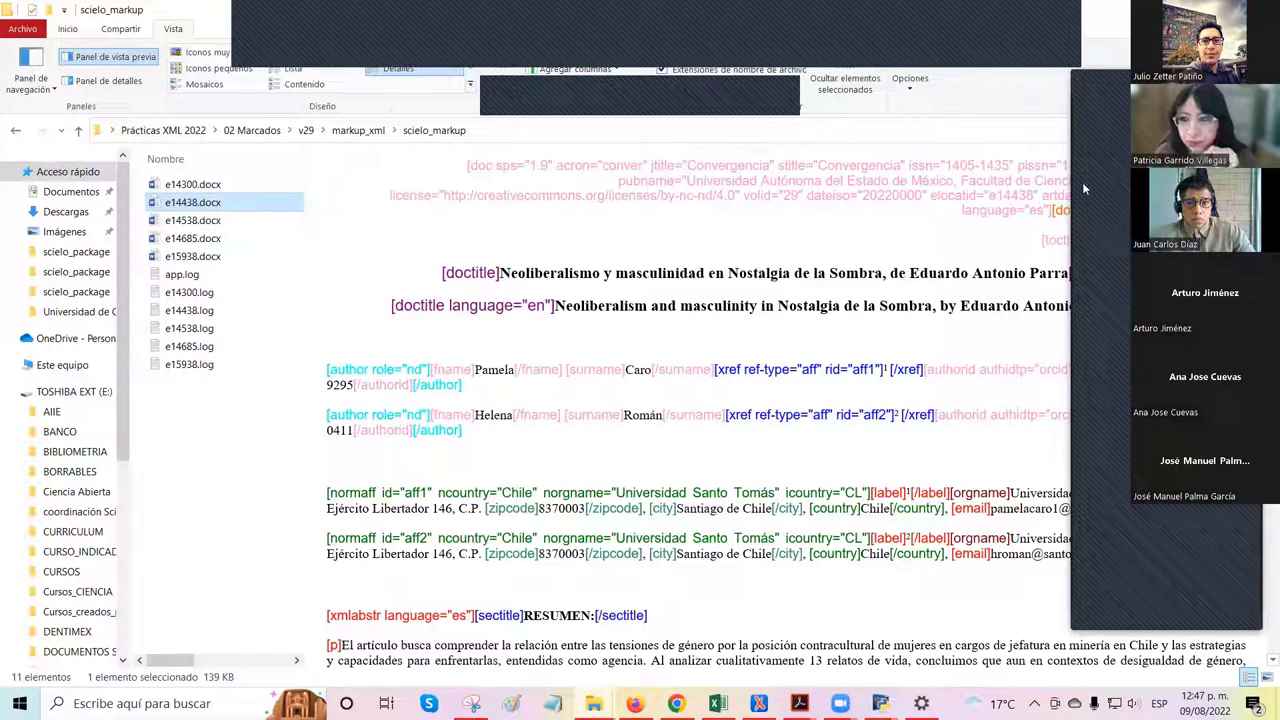
{"action": "key", "text": "alt+p"}
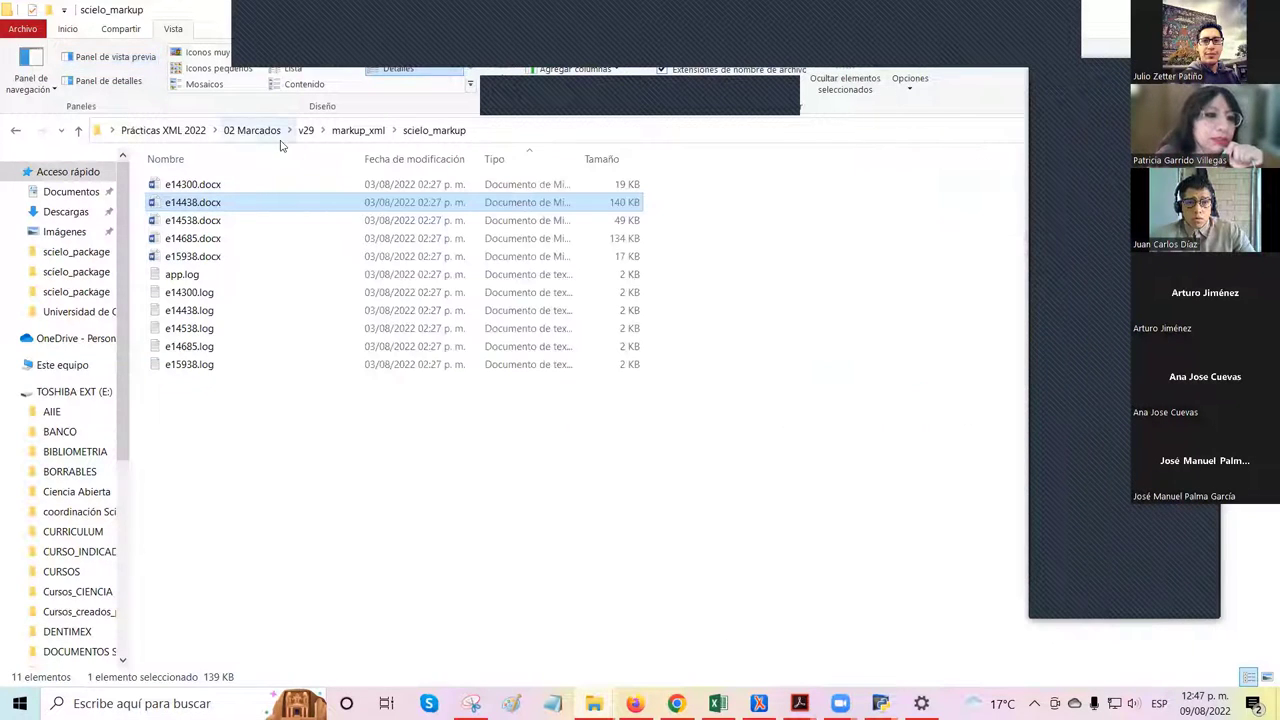
Step: Return to the Prácticas XML 2022 folder and open 01 Preparados
{"action": "left_click", "coordinate": [200, 131]}
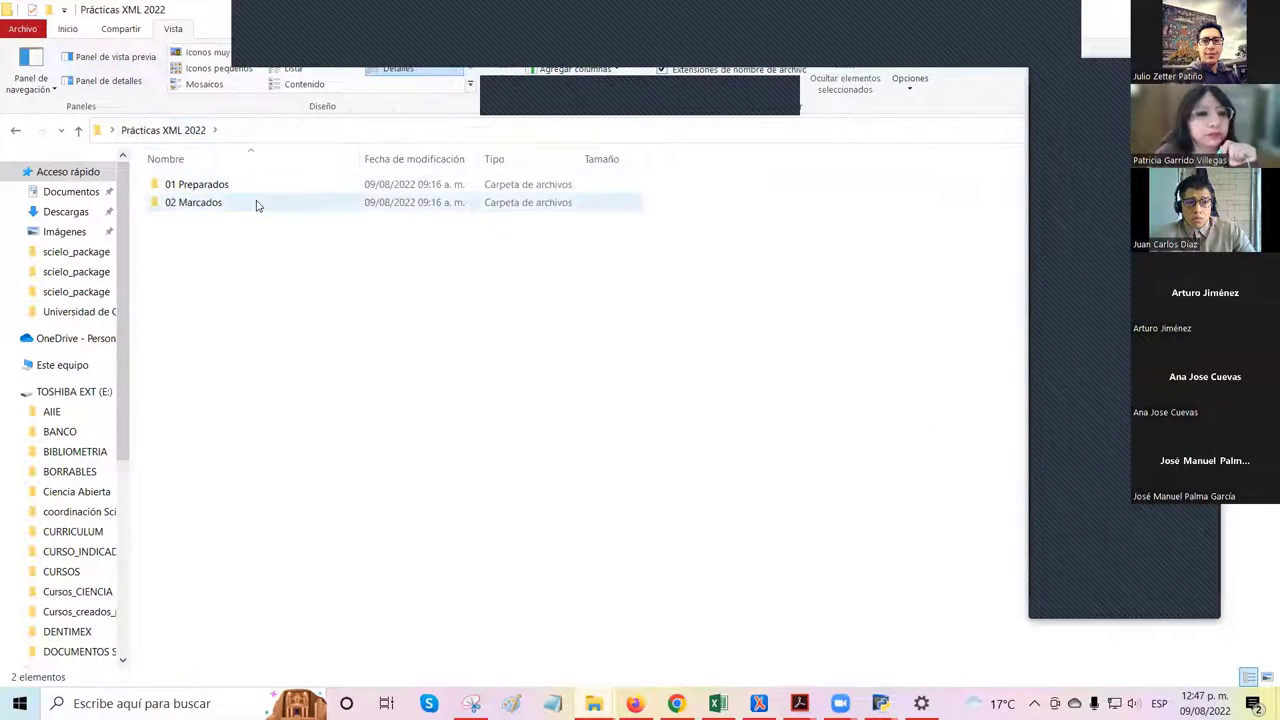
{"action": "double_click", "coordinate": [277, 187]}
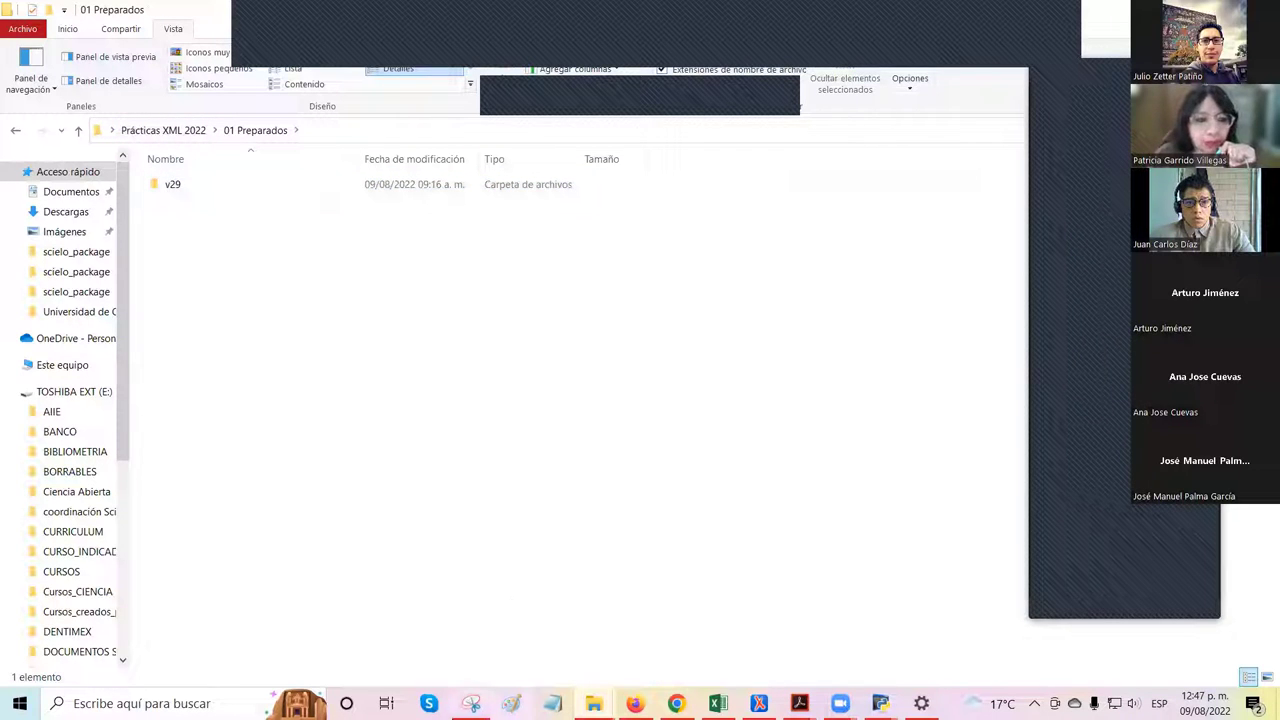
Step: Switch to the serial folder window and show its full path, C:\SciELO\serial
{"action": "mouse_move", "coordinate": [594, 703]}
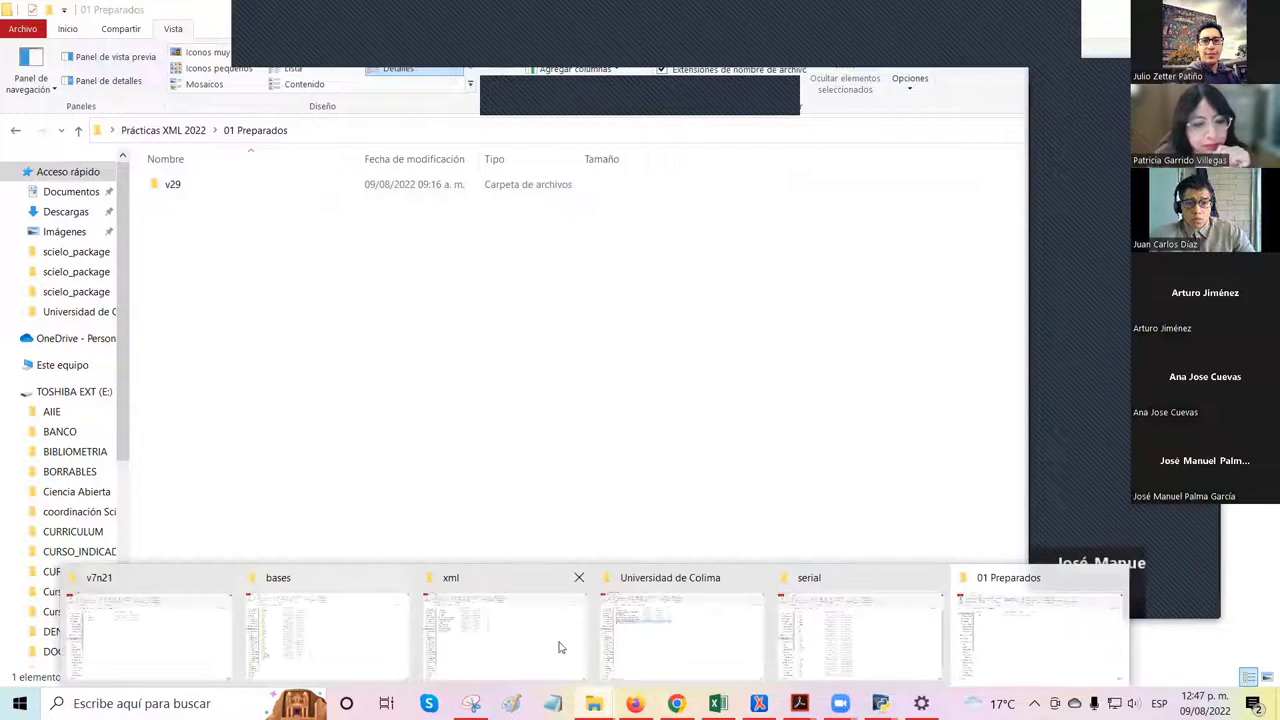
{"action": "left_click", "coordinate": [825, 610]}
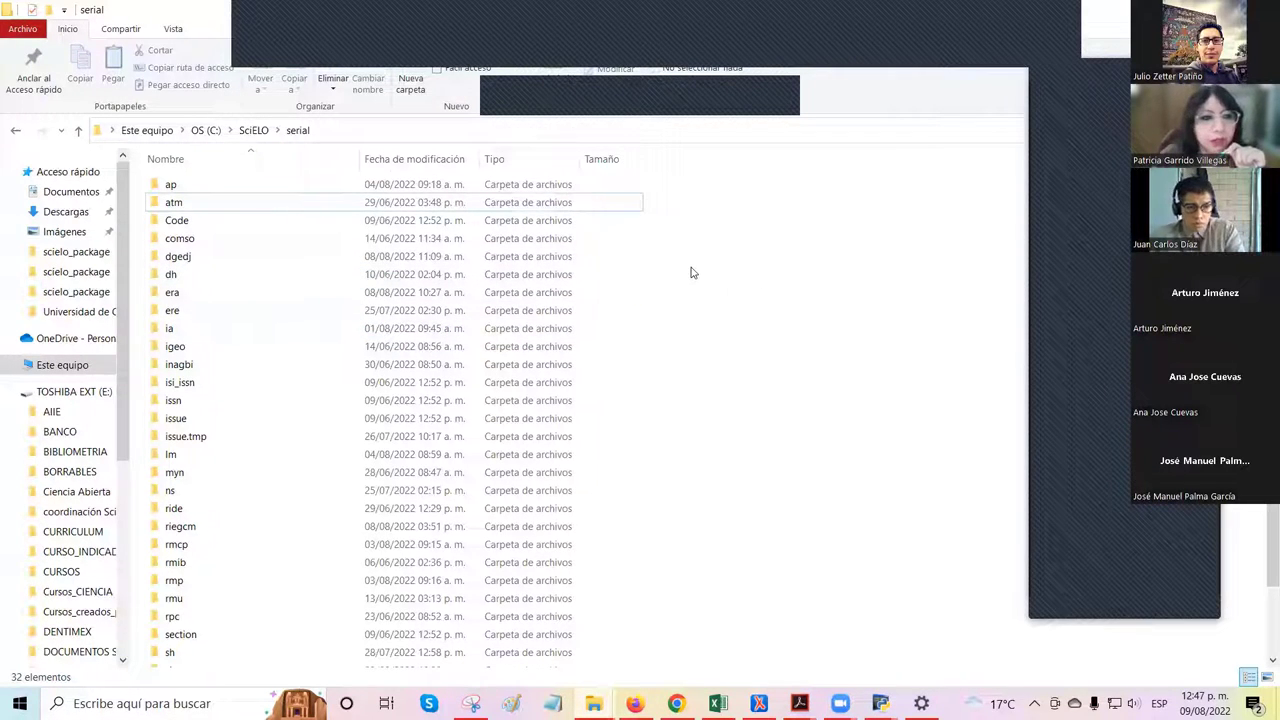
{"action": "left_click", "coordinate": [312, 138]}
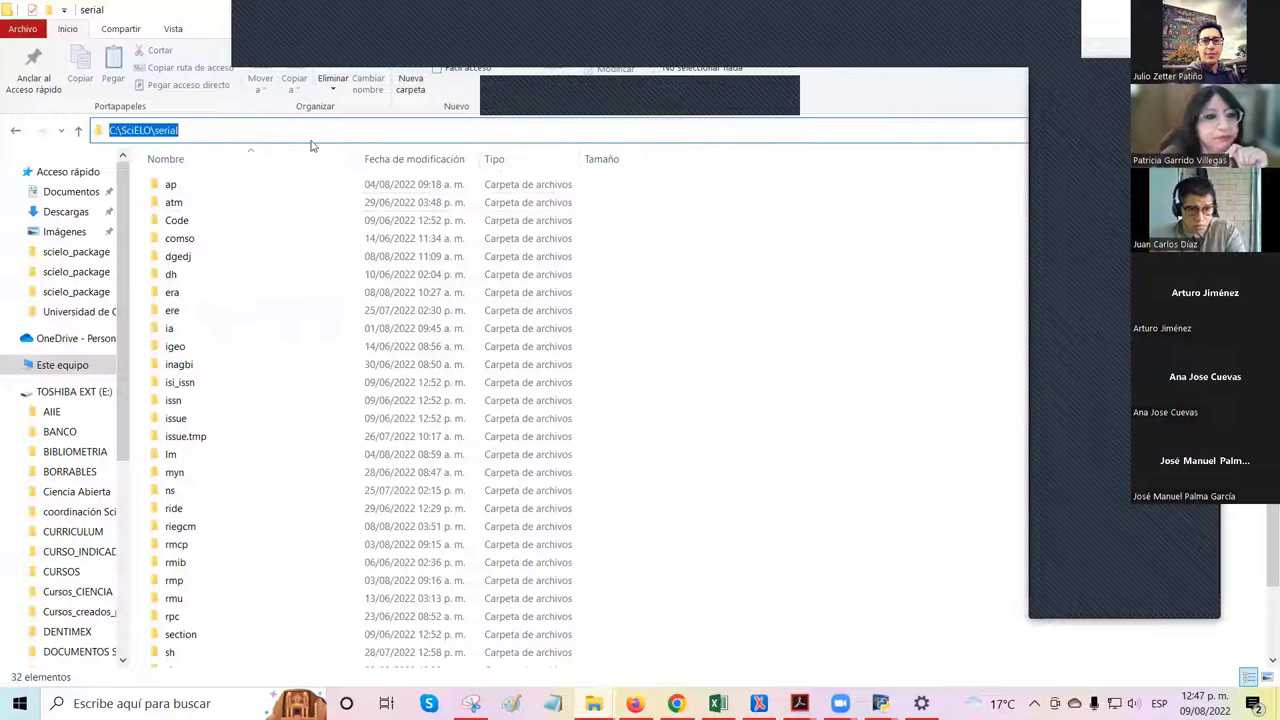
{"action": "left_click", "coordinate": [216, 137]}
{"action": "left_click", "coordinate": [686, 265]}
Step: Create a new folder named conver in C:\SciELO\serial and open it
{"action": "right_click", "coordinate": [677, 257]}
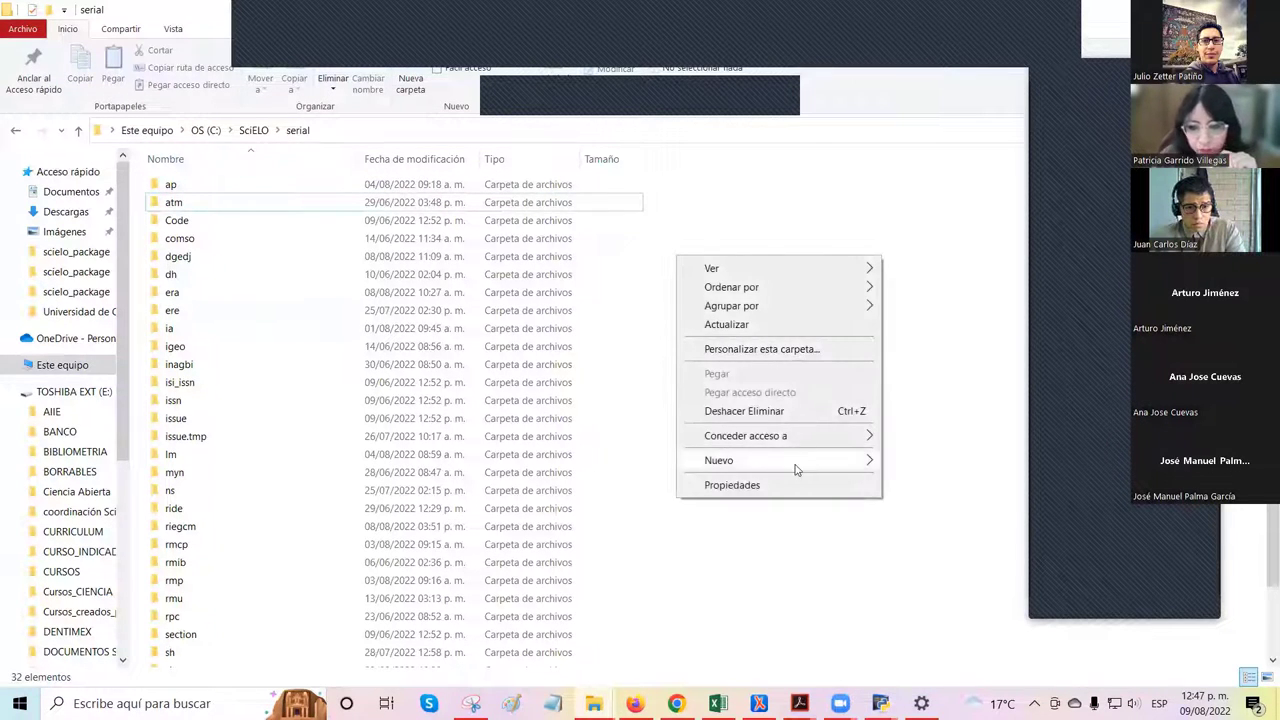
{"action": "mouse_move", "coordinate": [799, 469]}
{"action": "left_click", "coordinate": [923, 462]}
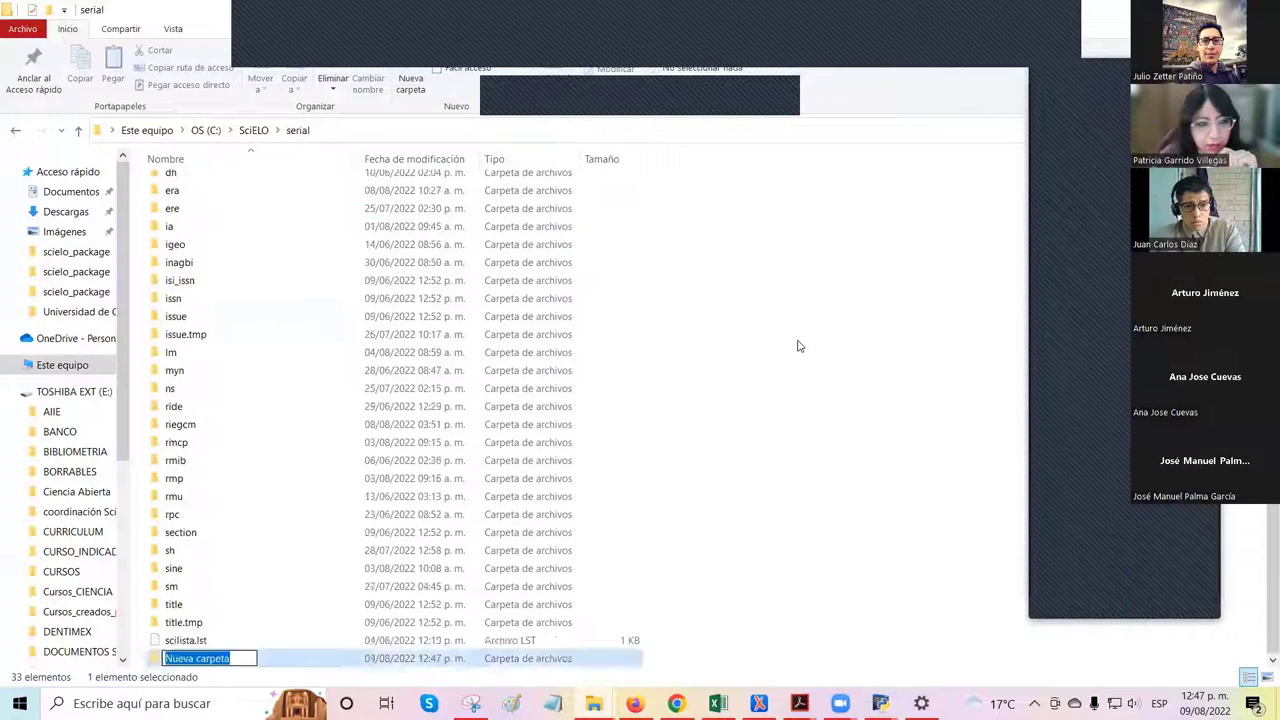
{"action": "type", "text": "conver"}
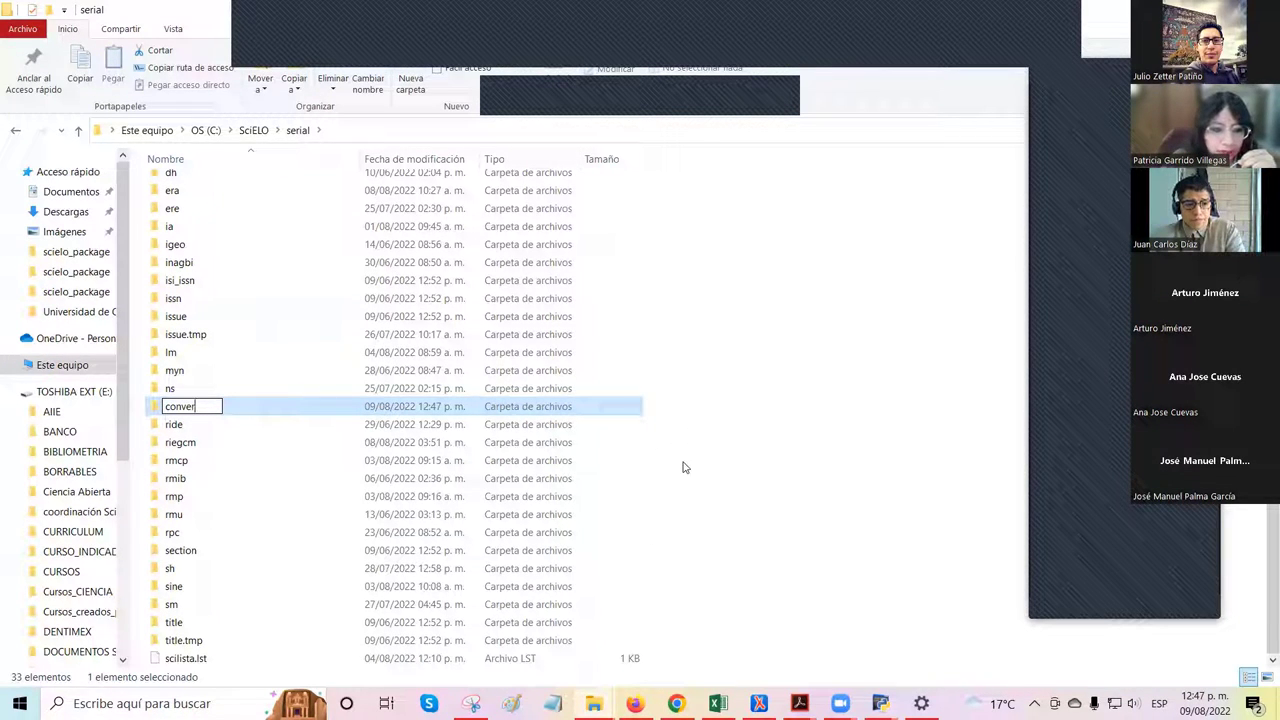
{"action": "left_click", "coordinate": [229, 400]}
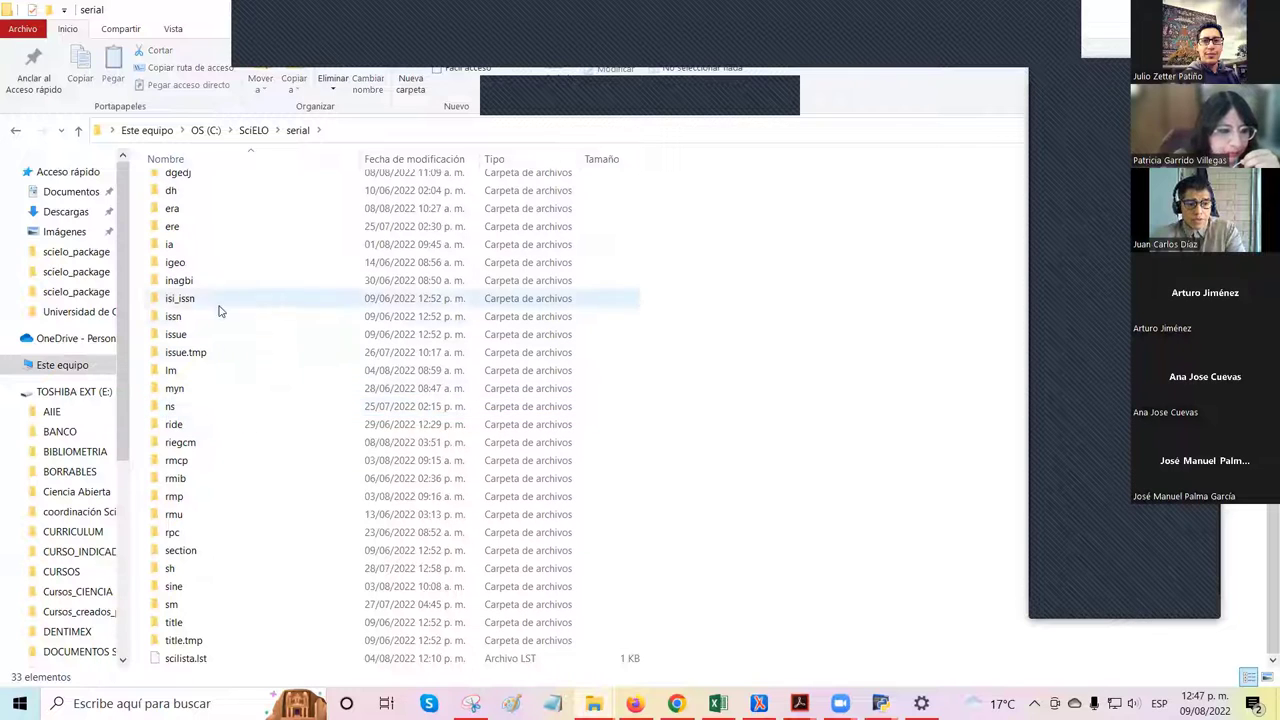
{"action": "left_click", "coordinate": [222, 263]}
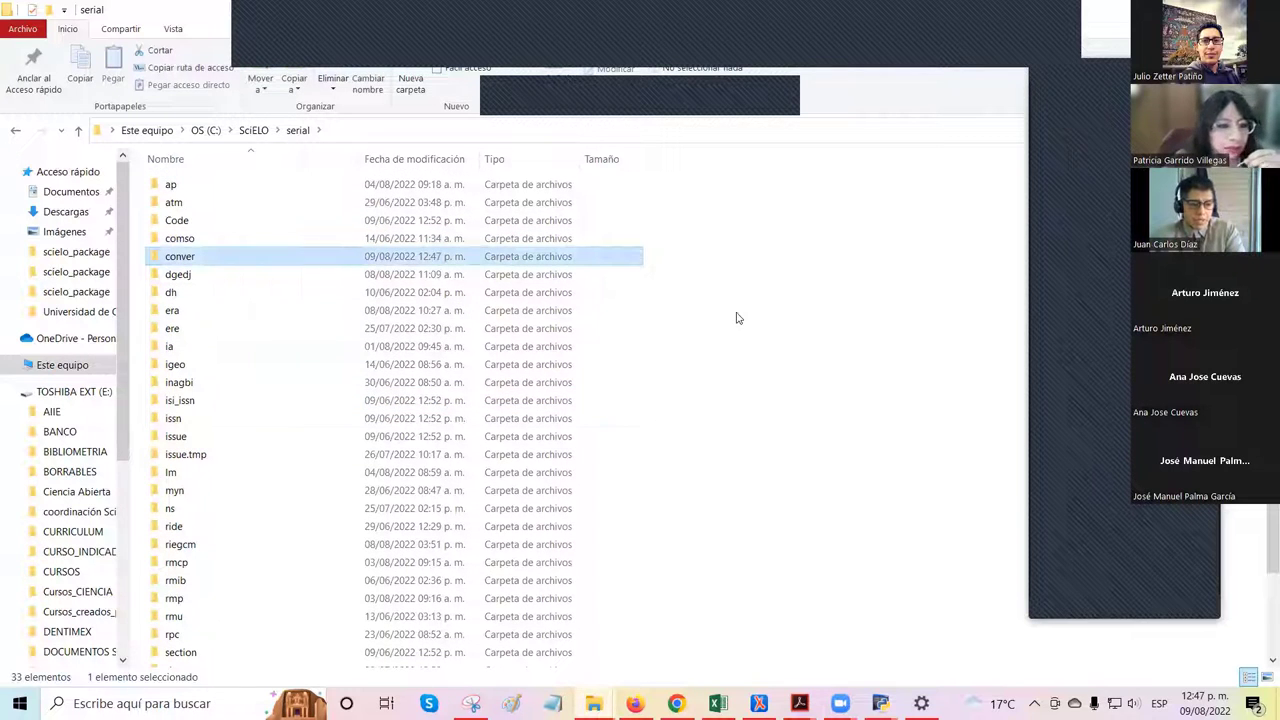
{"action": "double_click", "coordinate": [229, 261]}
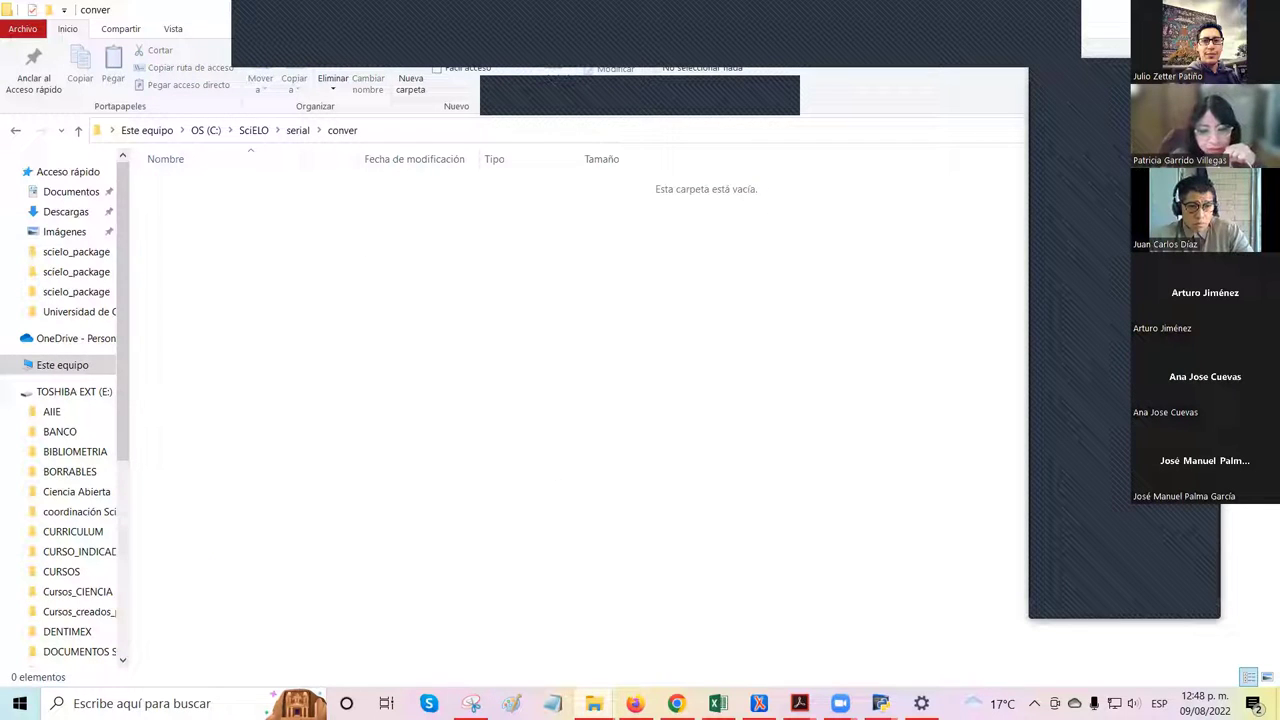
Step: Switch to the 01 Preparados window and copy its v29 folder
{"action": "mouse_move", "coordinate": [594, 703]}
{"action": "left_click", "coordinate": [1020, 654]}
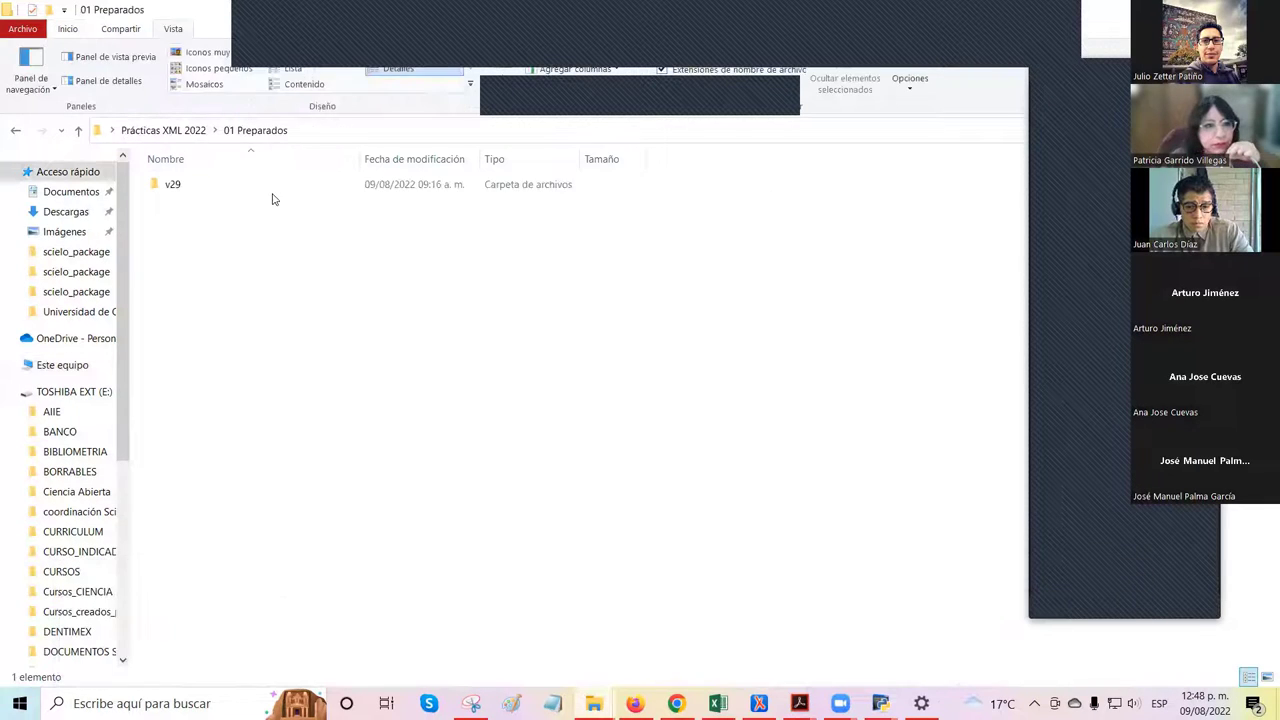
{"action": "left_click", "coordinate": [270, 190]}
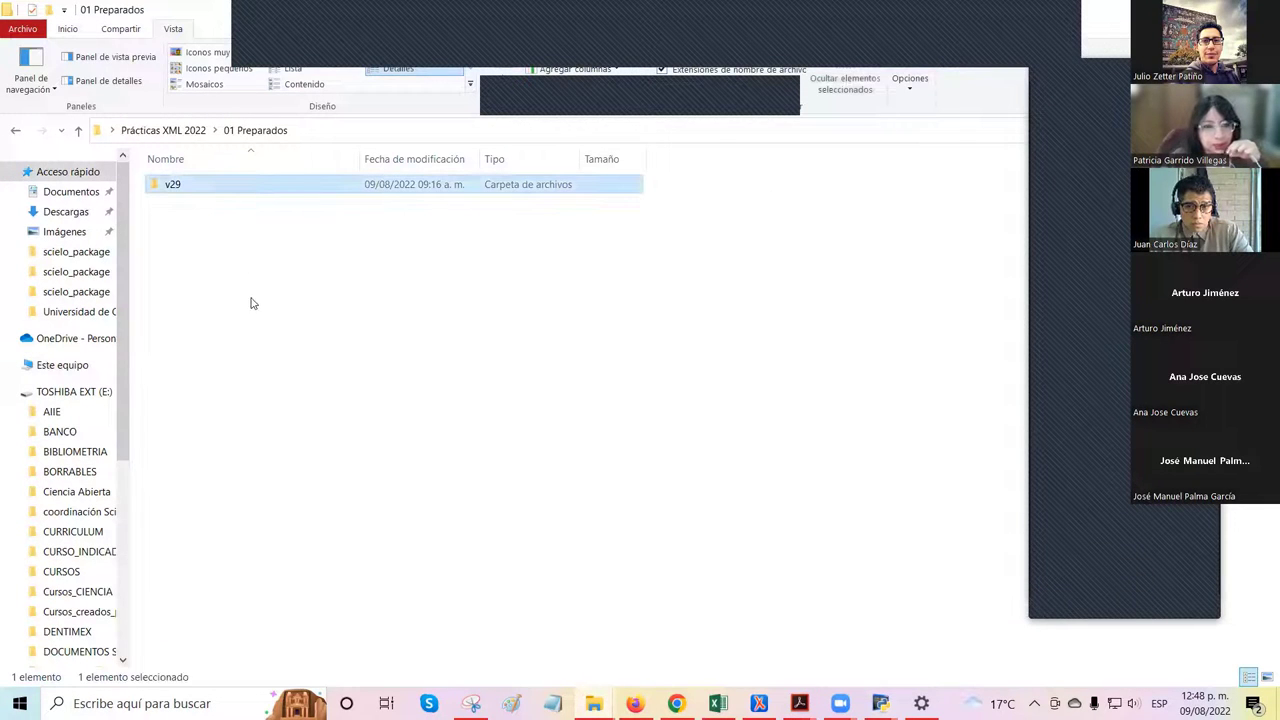
{"action": "left_click", "coordinate": [222, 231]}
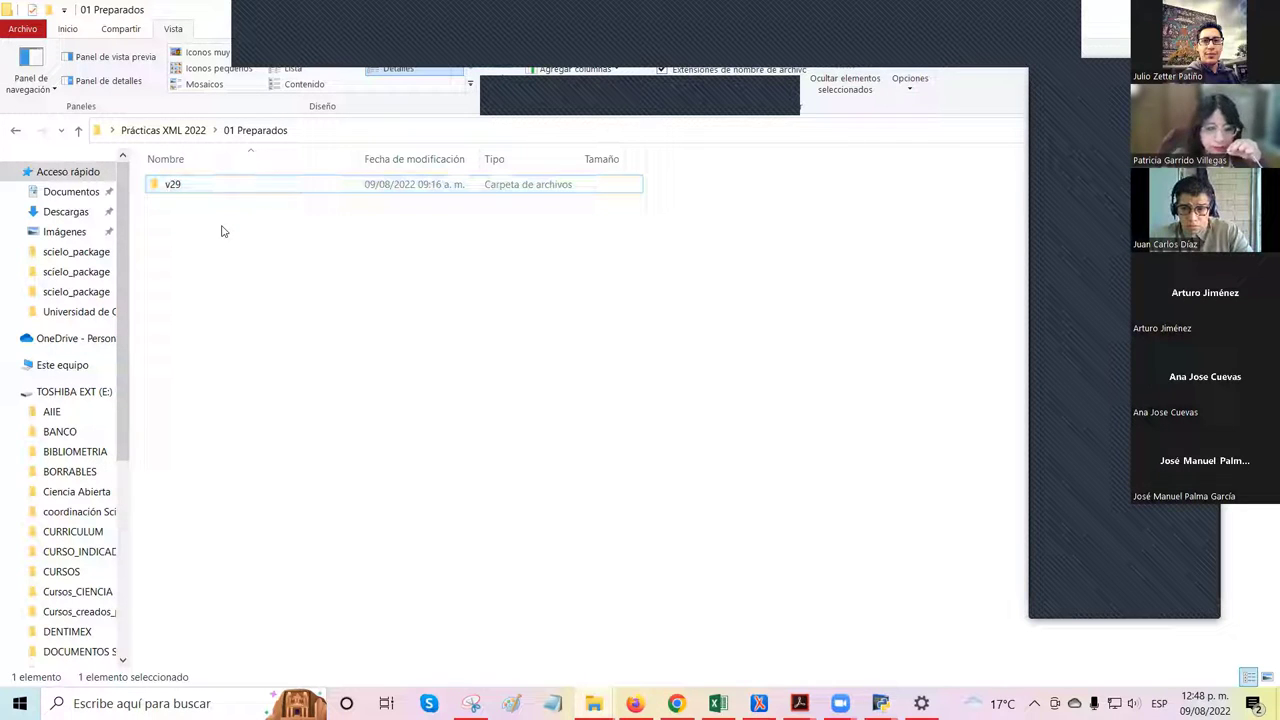
{"action": "left_click", "coordinate": [240, 195]}
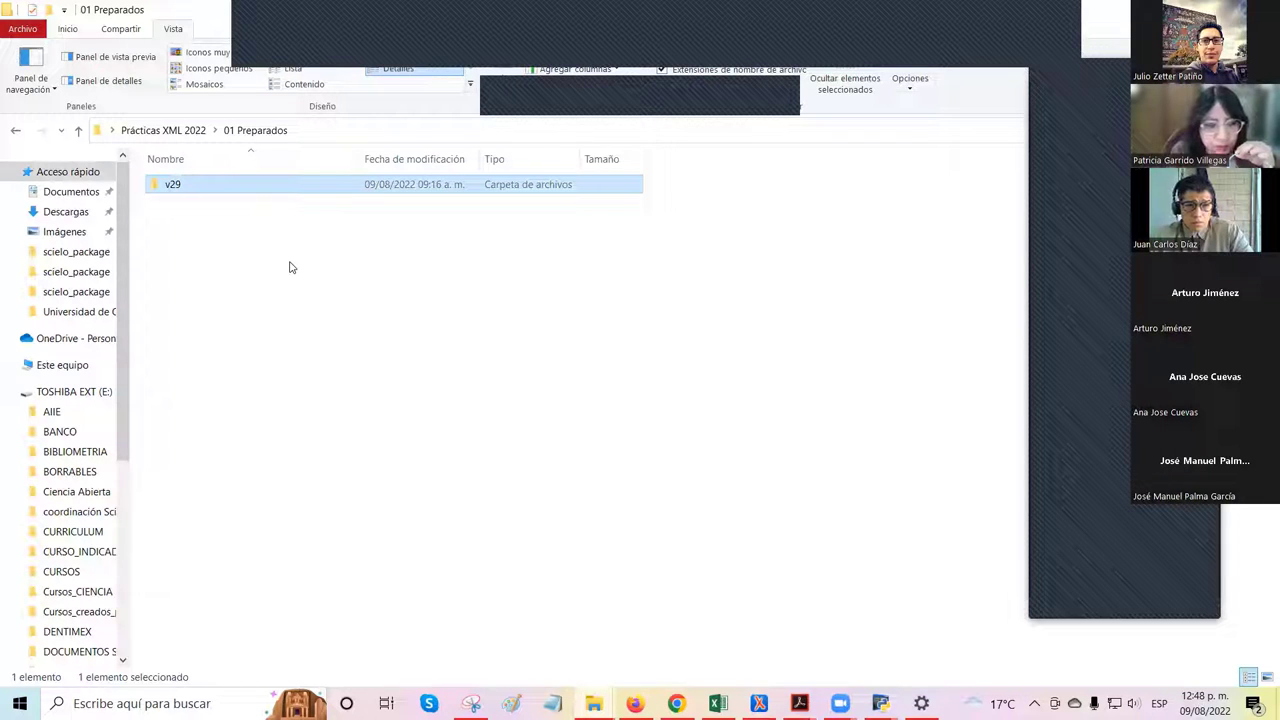
Step: Paste the copied v29 folder into the conver folder under SciELO\serial
{"action": "left_click", "coordinate": [594, 703]}
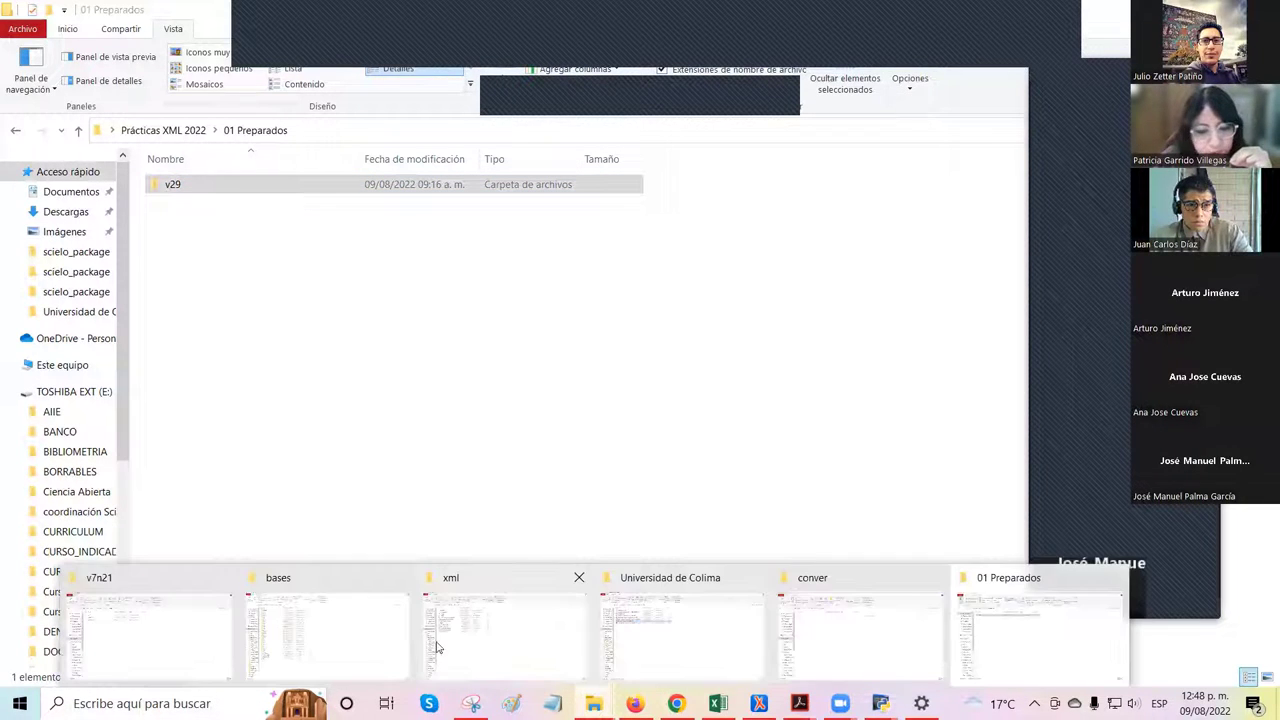
{"action": "left_click", "coordinate": [883, 634]}
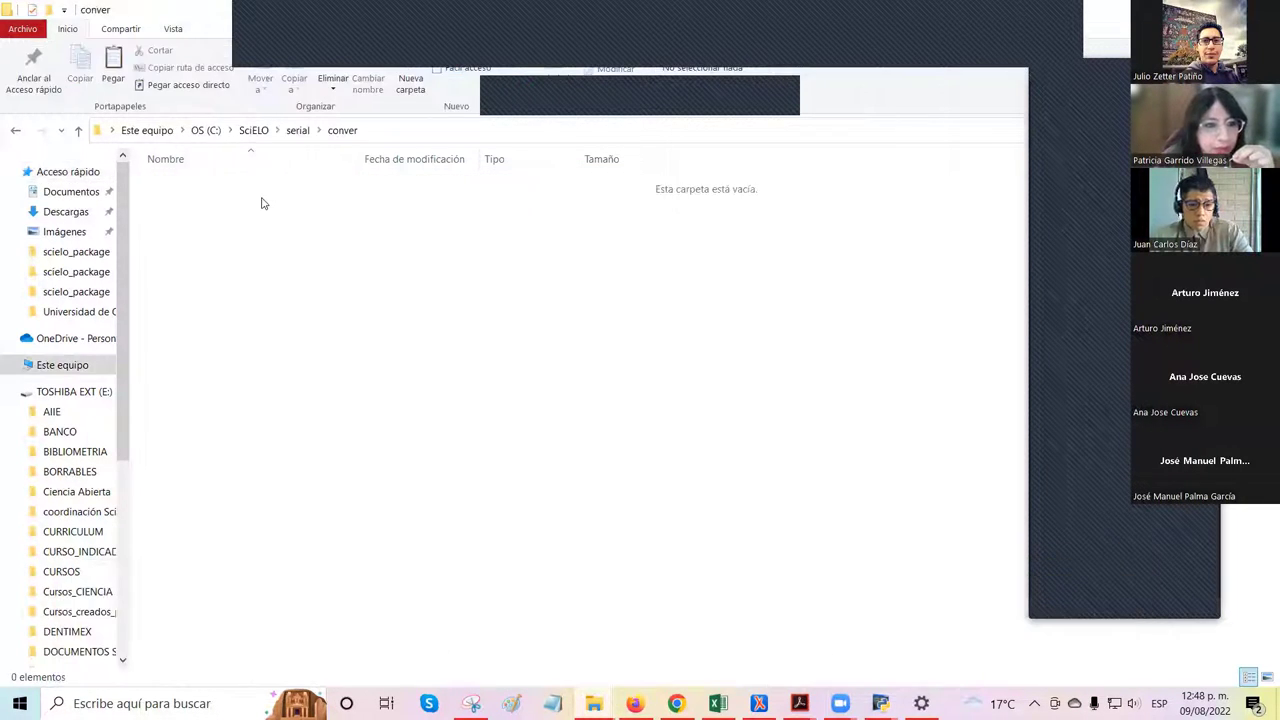
{"action": "right_click", "coordinate": [263, 201]}
{"action": "left_click", "coordinate": [345, 318]}
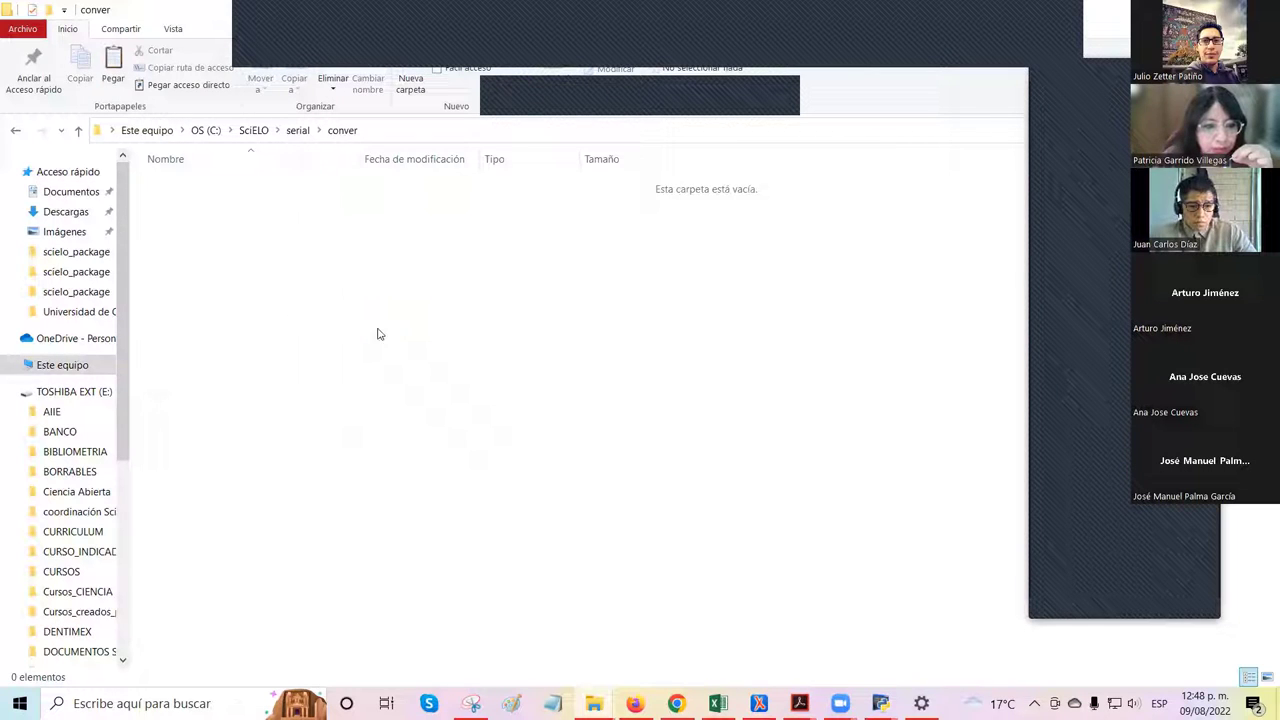
{"action": "left_click", "coordinate": [360, 297]}
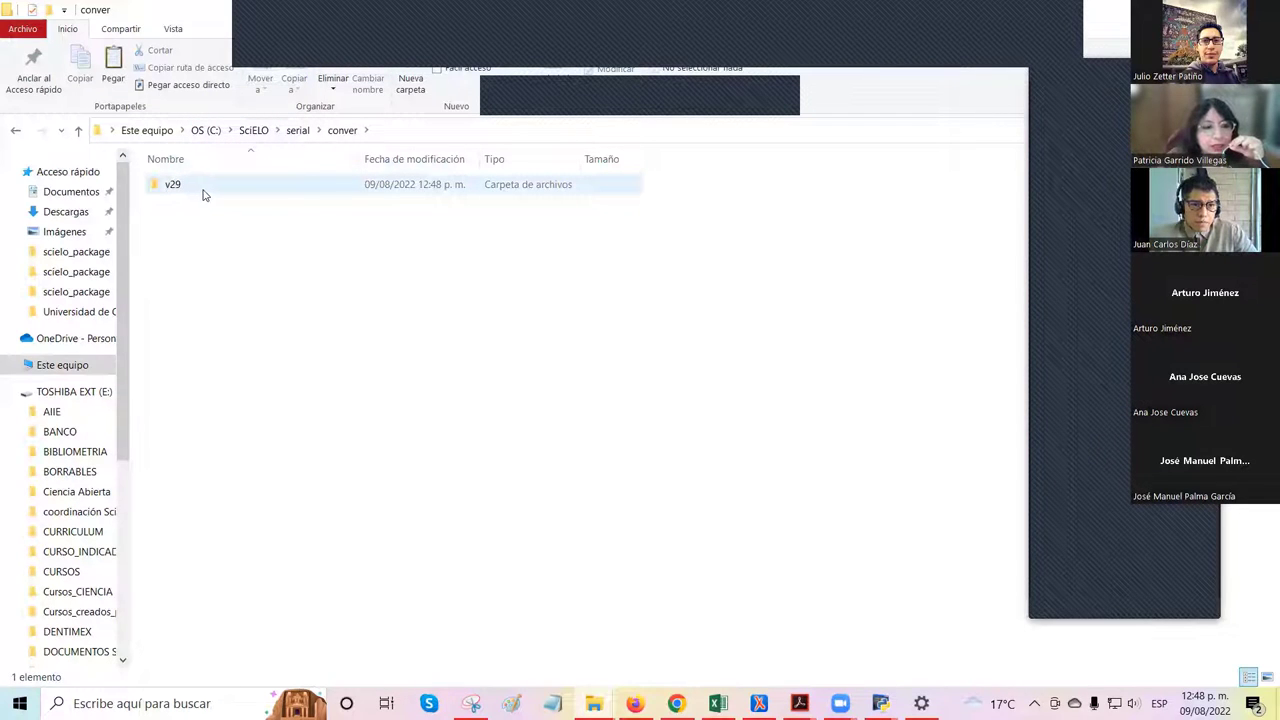
{"action": "left_click", "coordinate": [388, 134]}
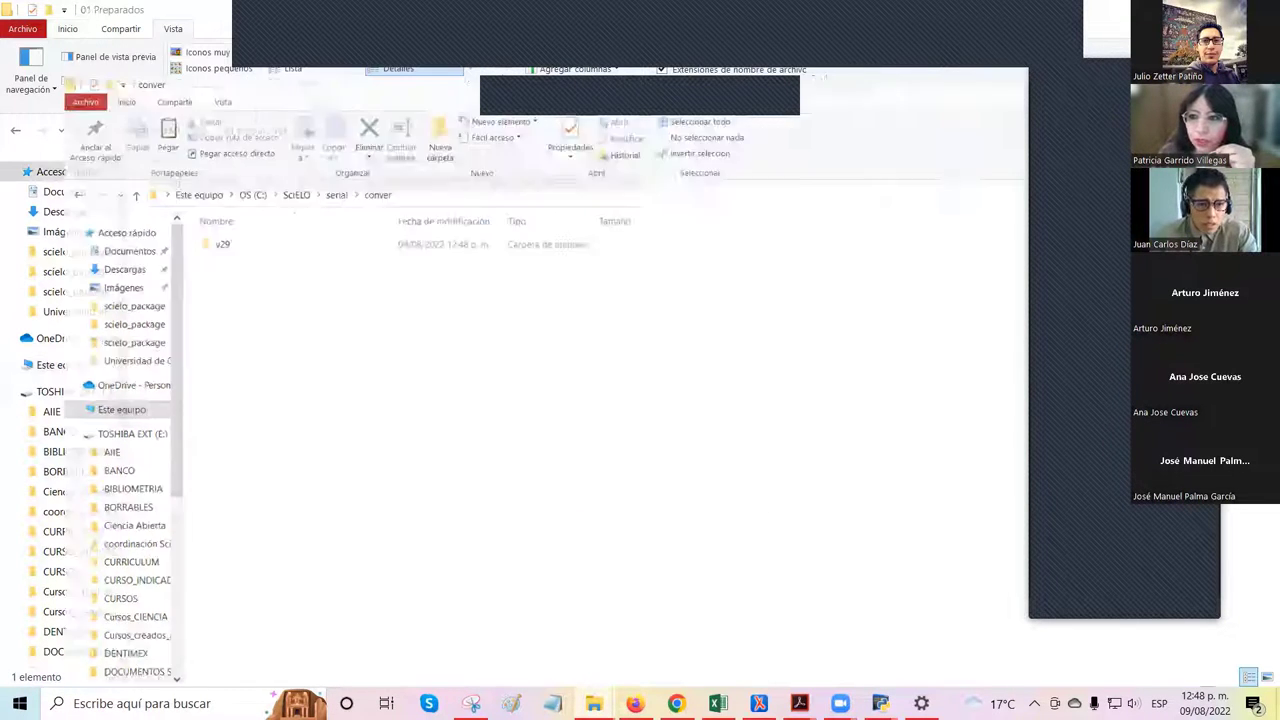
Step: Show the Prácticas XML 2022 folder on the desktop, then return to 01 Preparados and open v29
{"action": "key", "text": "super+d"}
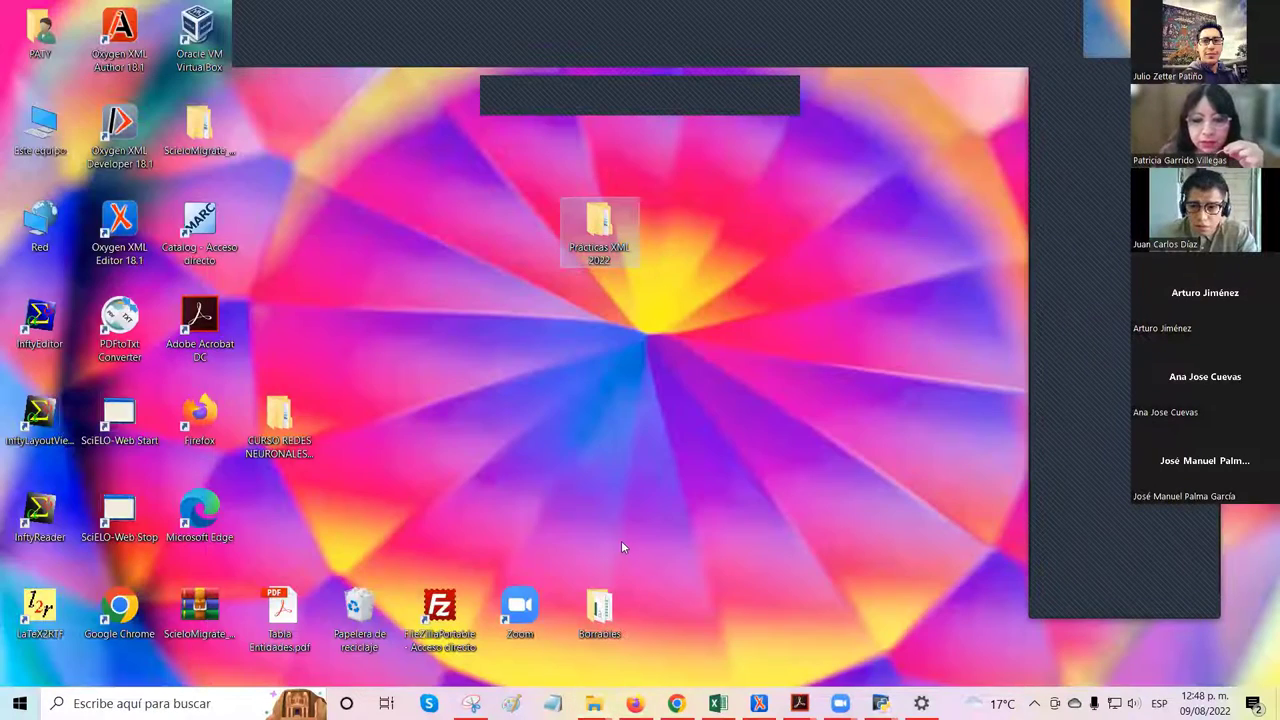
{"action": "mouse_move", "coordinate": [596, 703]}
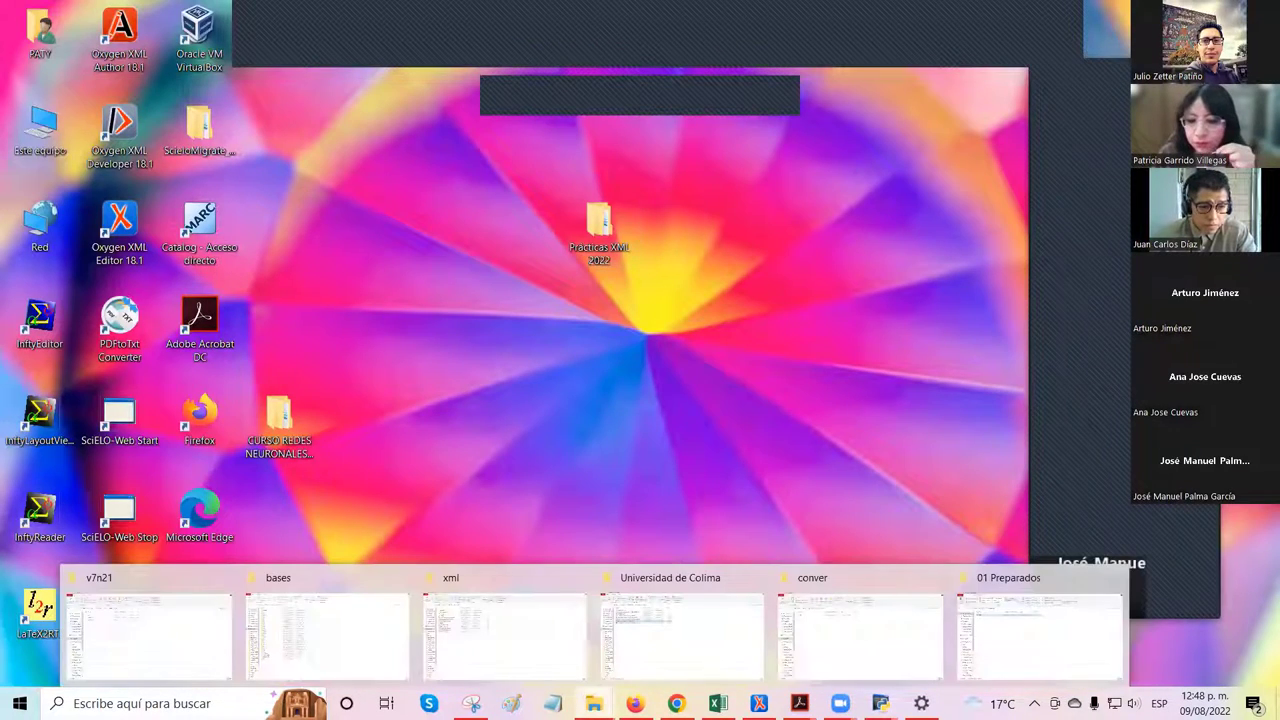
{"action": "left_click", "coordinate": [1046, 628]}
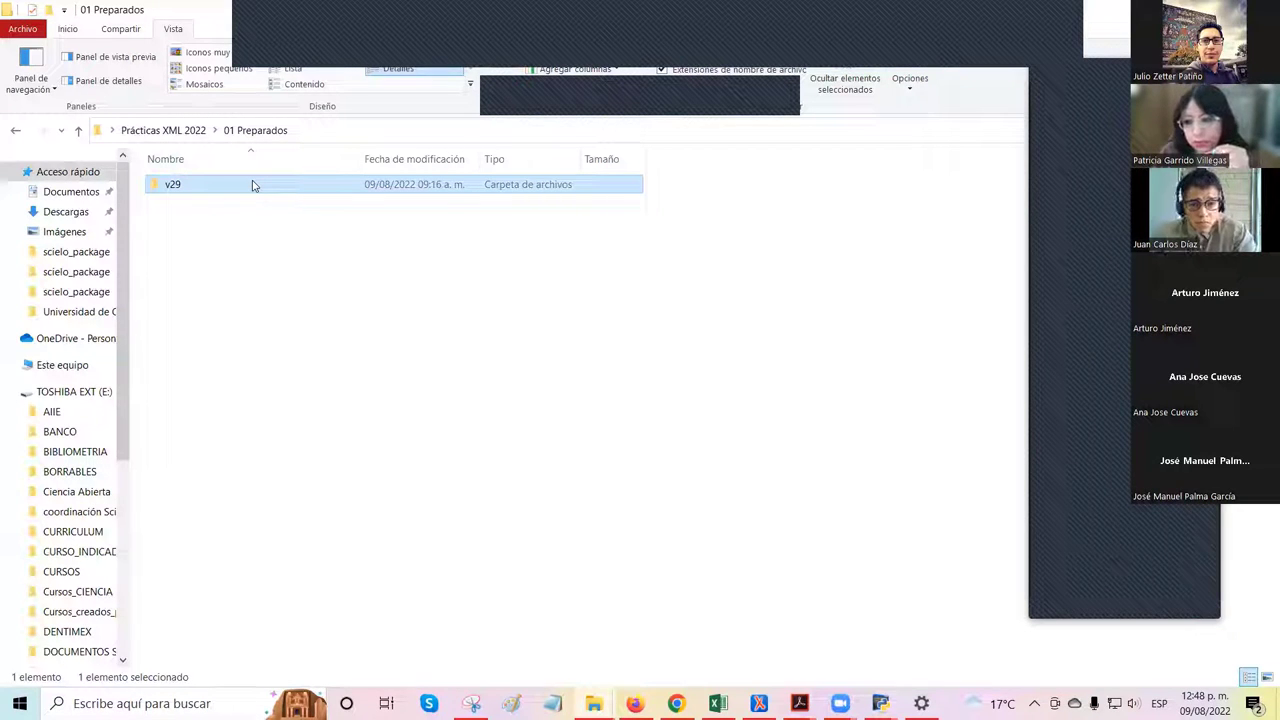
{"action": "double_click", "coordinate": [252, 184]}
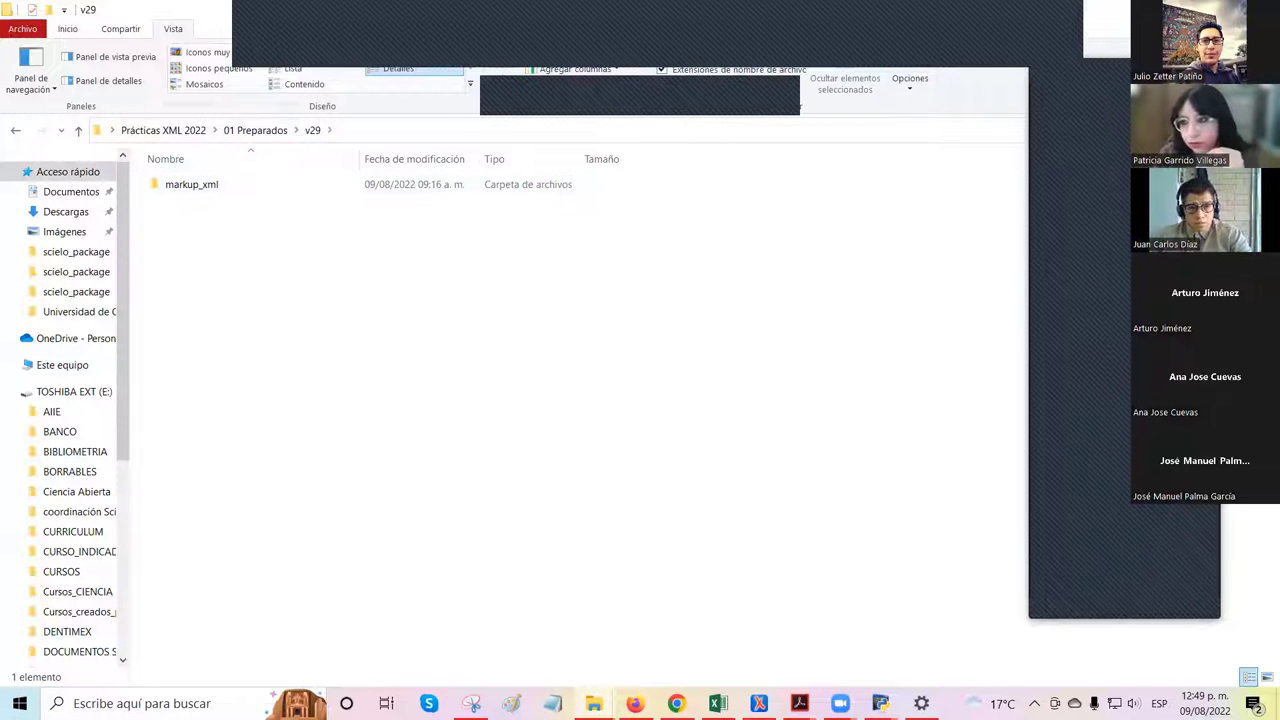
Step: Show the desktop again and return to the v29 folder window of 01 Preparados
{"action": "key", "text": "super+d"}
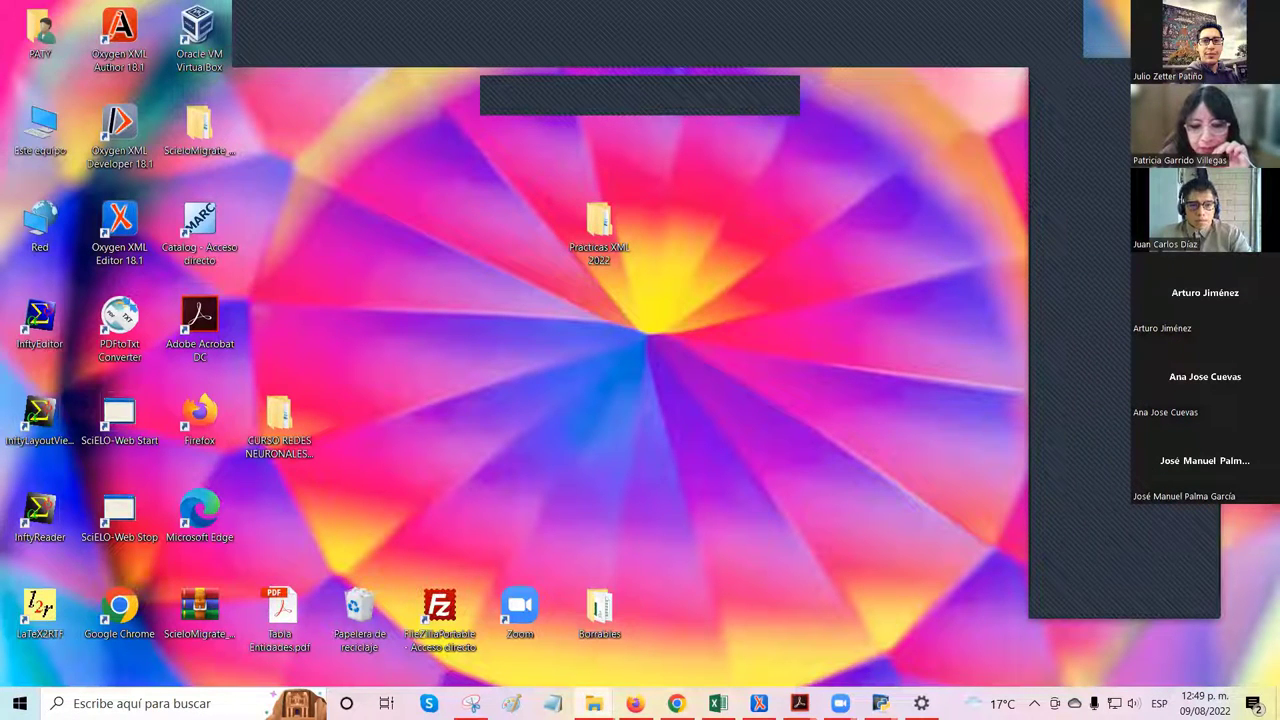
{"action": "key", "text": "super+5"}
{"action": "left_click", "coordinate": [1050, 616]}
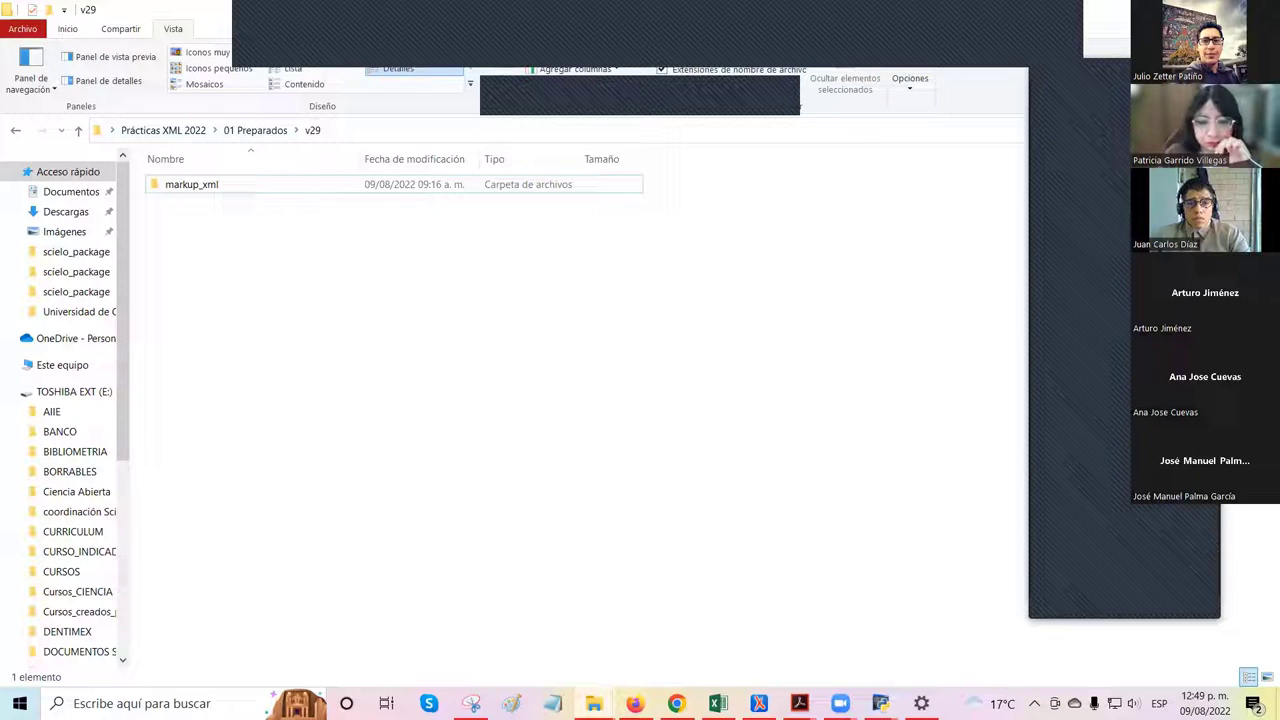
Step: Go back up to the Prácticas XML 2022 folder and select 01 Preparados
{"action": "left_click", "coordinate": [594, 703]}
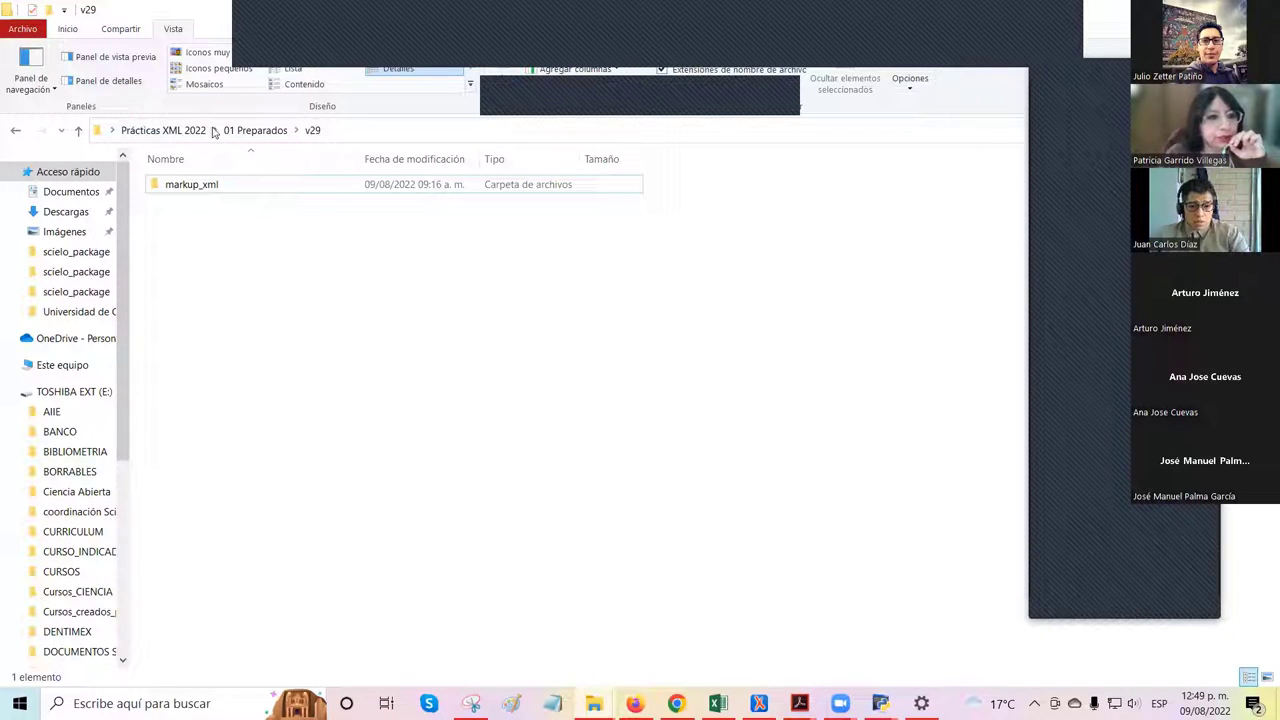
{"action": "left_click", "coordinate": [214, 130]}
{"action": "left_click", "coordinate": [252, 236]}
{"action": "left_click", "coordinate": [184, 135]}
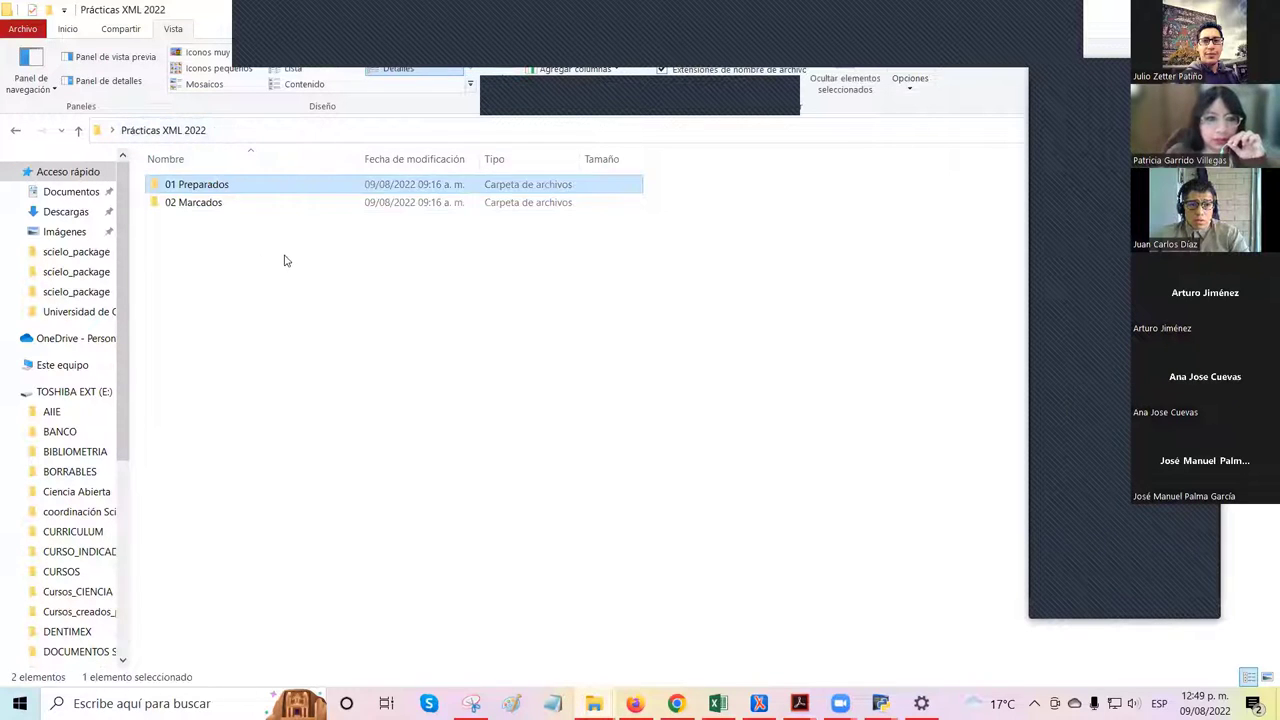
{"action": "left_click", "coordinate": [238, 218]}
{"action": "left_click", "coordinate": [245, 191]}
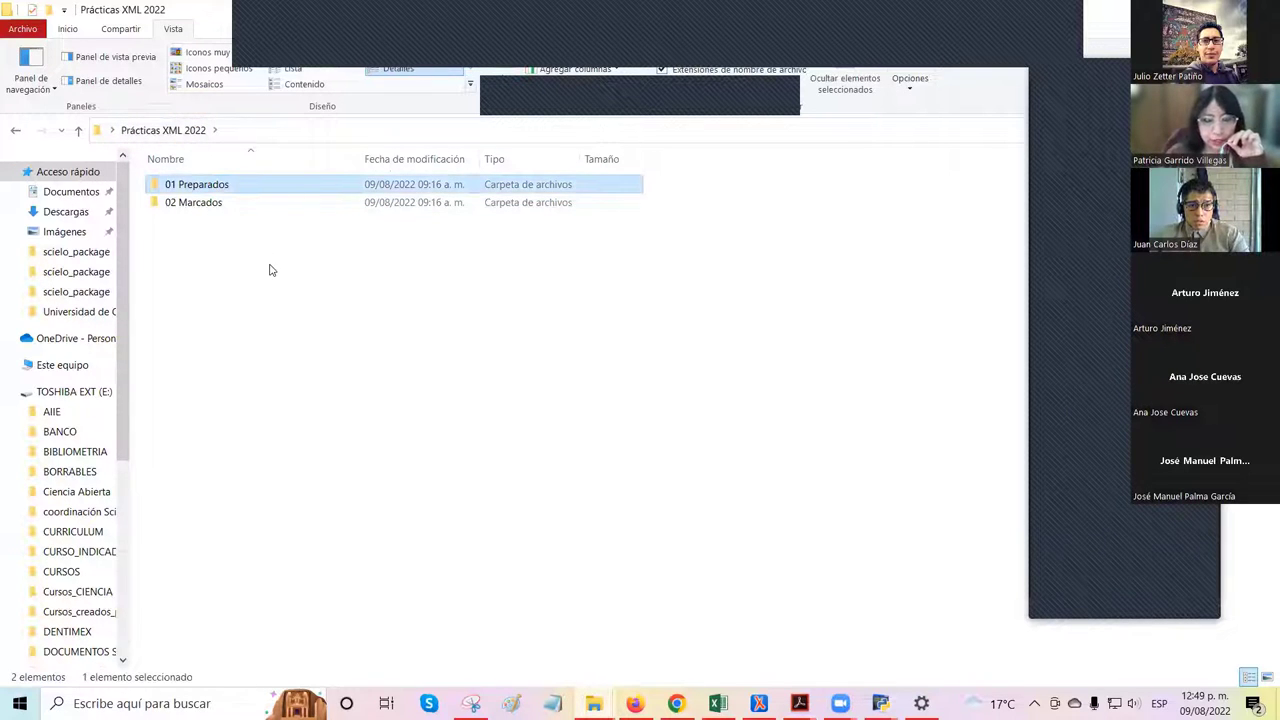
{"action": "left_click", "coordinate": [261, 204]}
{"action": "left_click", "coordinate": [268, 190]}
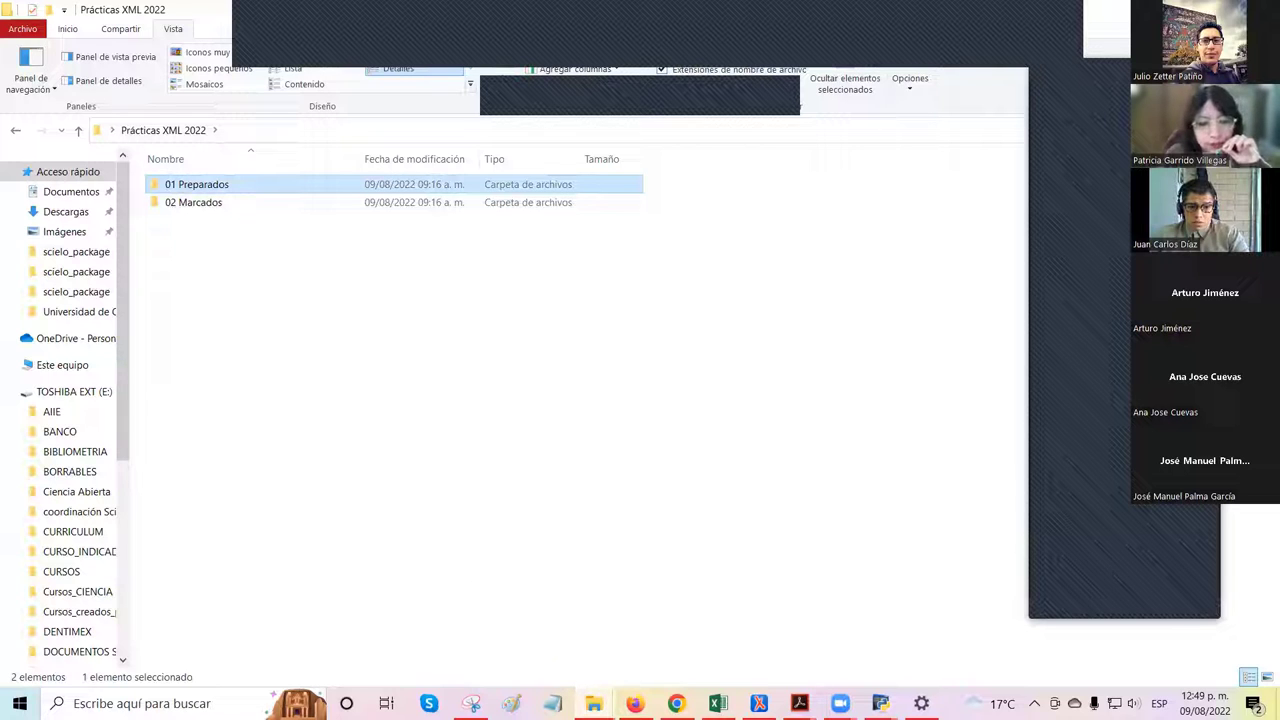
{"action": "mouse_move", "coordinate": [594, 703]}
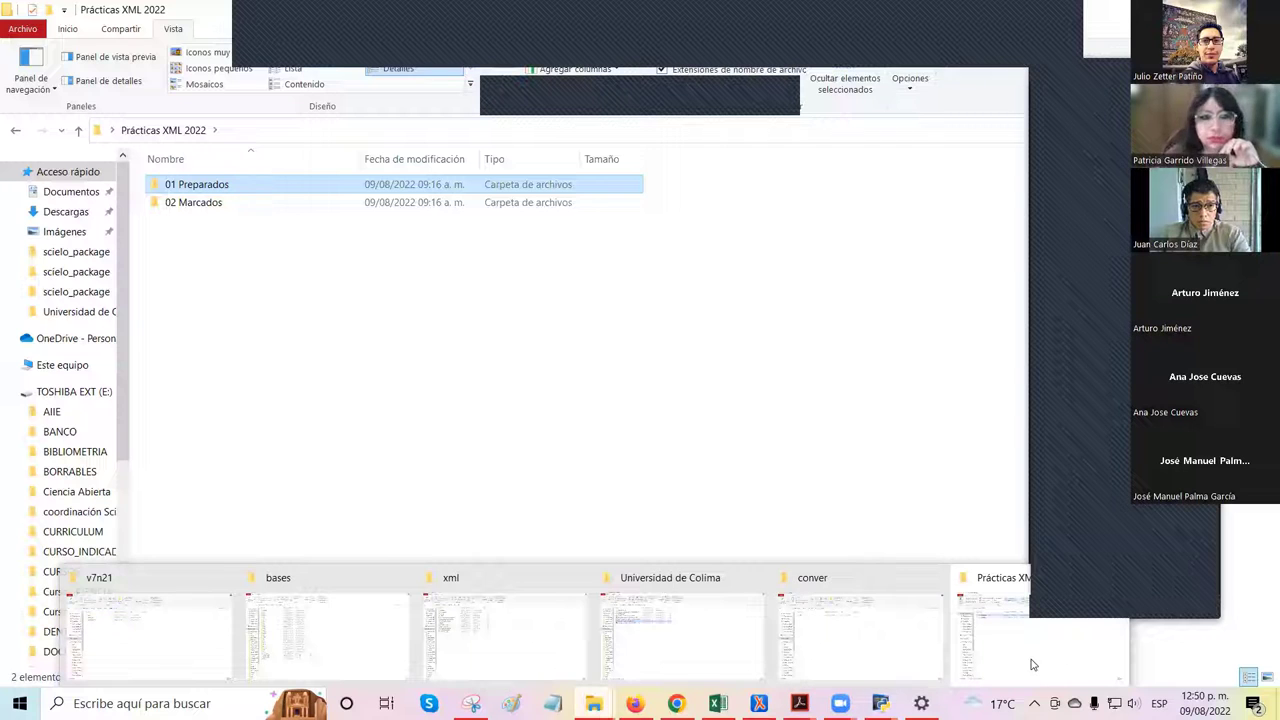
Step: Open the scielo_markup folder inside 01 Preparados\v29\markup_xml
{"action": "double_click", "coordinate": [205, 184]}
{"action": "double_click", "coordinate": [208, 190]}
{"action": "double_click", "coordinate": [210, 190]}
{"action": "double_click", "coordinate": [212, 189]}
Step: Preview the document e14438.docx in scielo_markup, then hide the preview again
{"action": "left_click", "coordinate": [215, 202]}
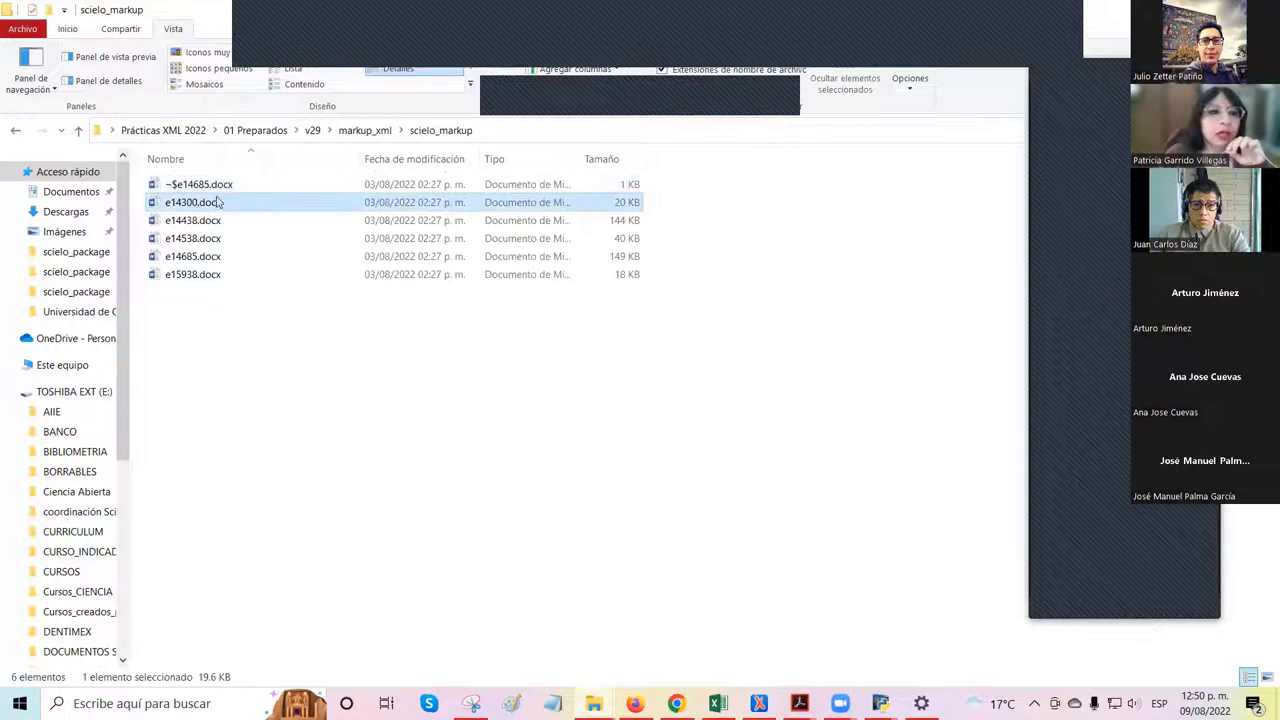
{"action": "key", "text": "Down"}
{"action": "left_click", "coordinate": [88, 60]}
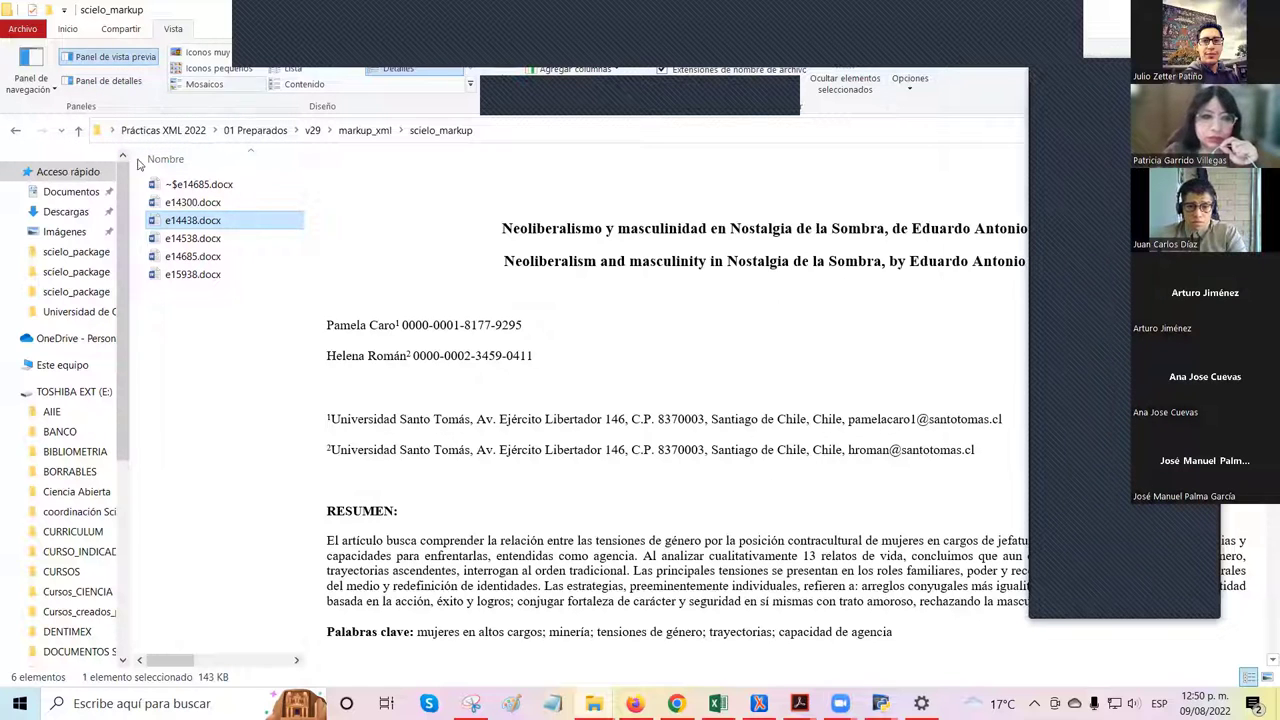
{"action": "left_click", "coordinate": [110, 58]}
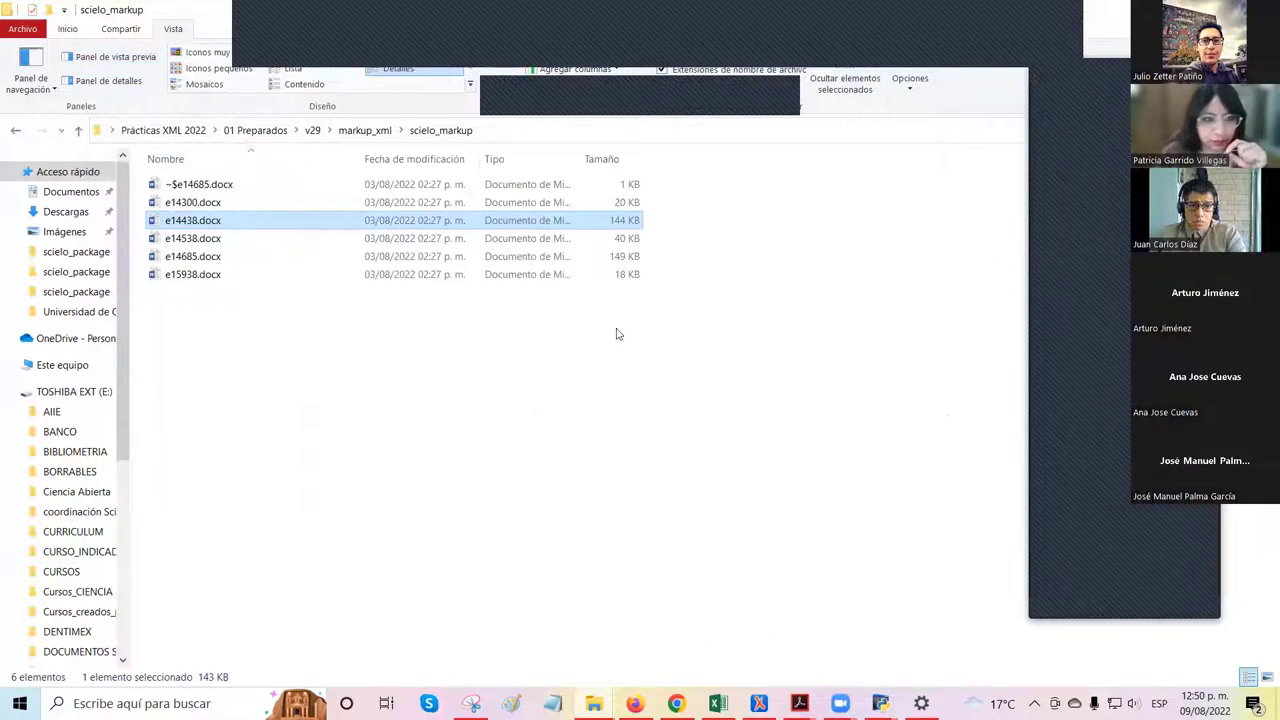
Step: Minimize the scielo_markup window, switch to the conver folder window and show its full path
{"action": "left_click", "coordinate": [1010, 32]}
{"action": "left_click", "coordinate": [594, 703]}
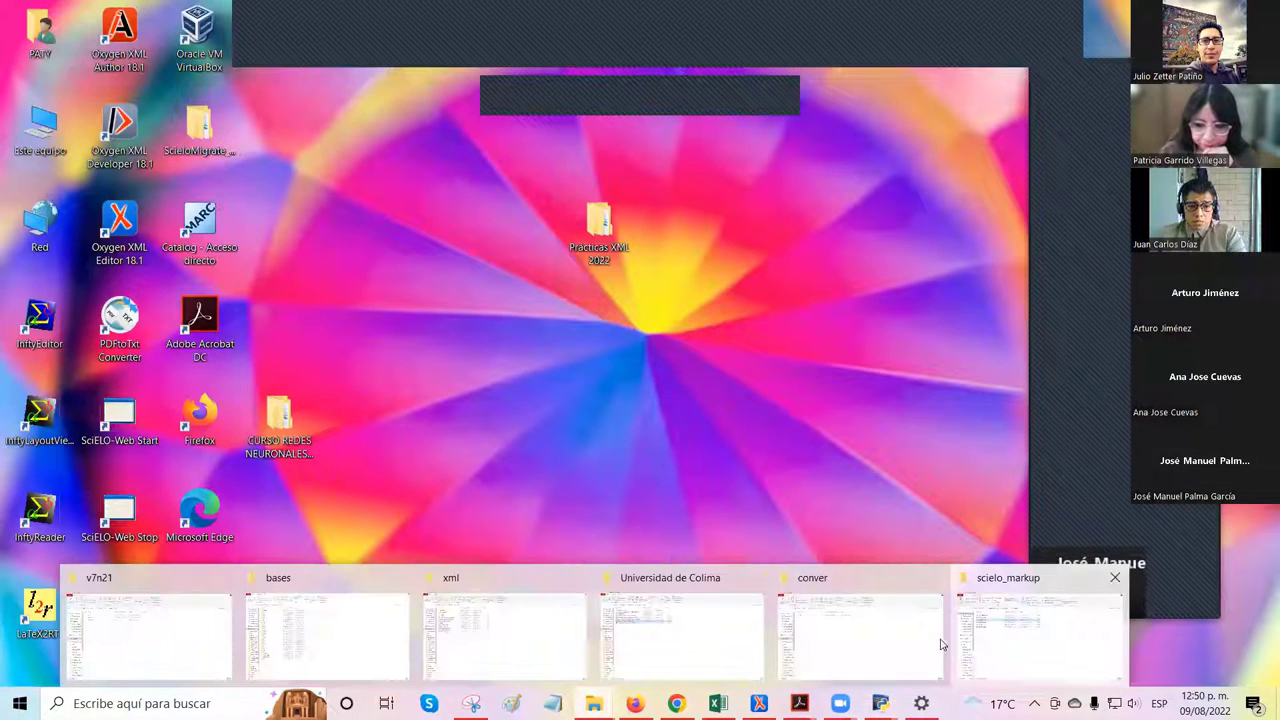
{"action": "left_click", "coordinate": [816, 625]}
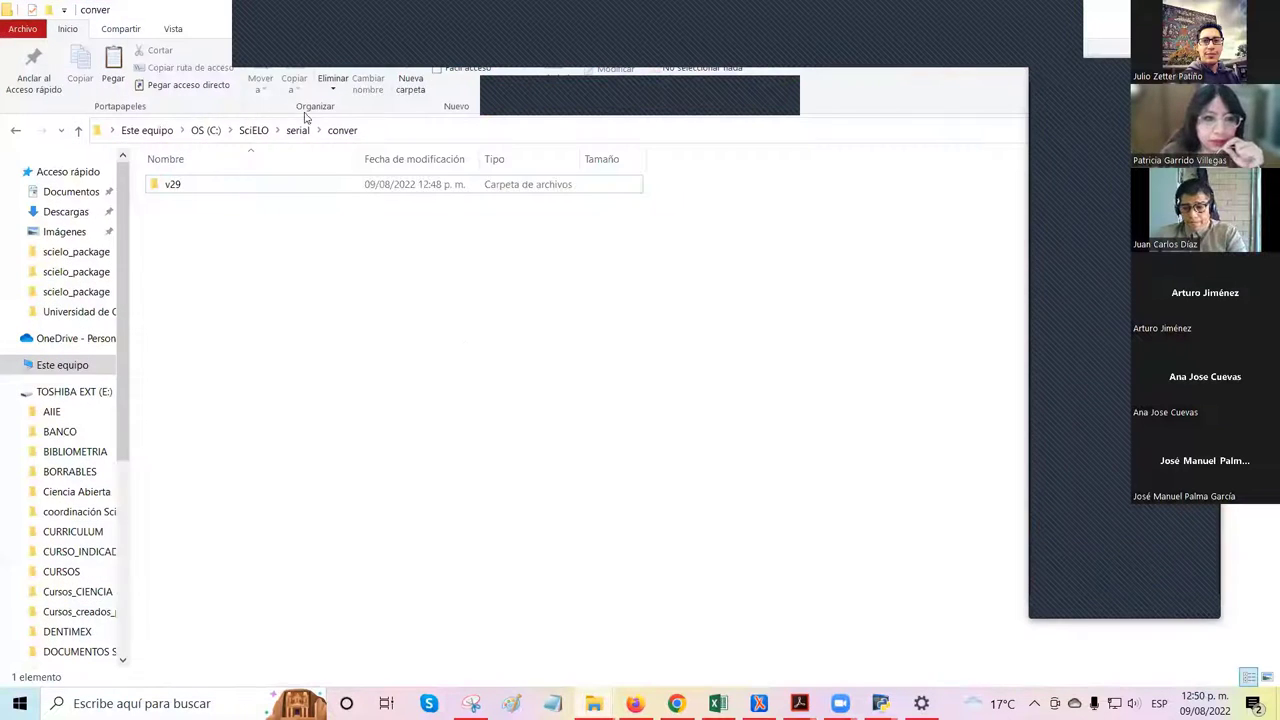
{"action": "left_click", "coordinate": [376, 138]}
{"action": "left_click", "coordinate": [334, 277]}
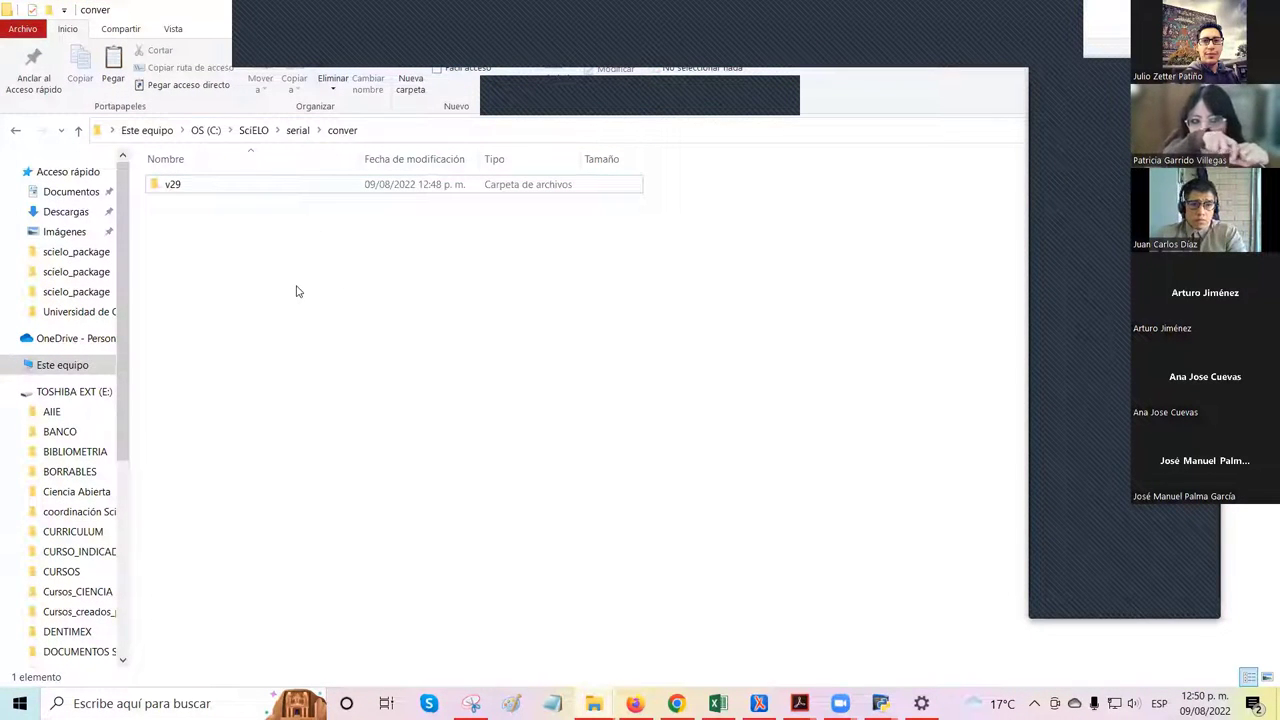
{"action": "left_click", "coordinate": [254, 188]}
{"action": "left_click", "coordinate": [381, 138]}
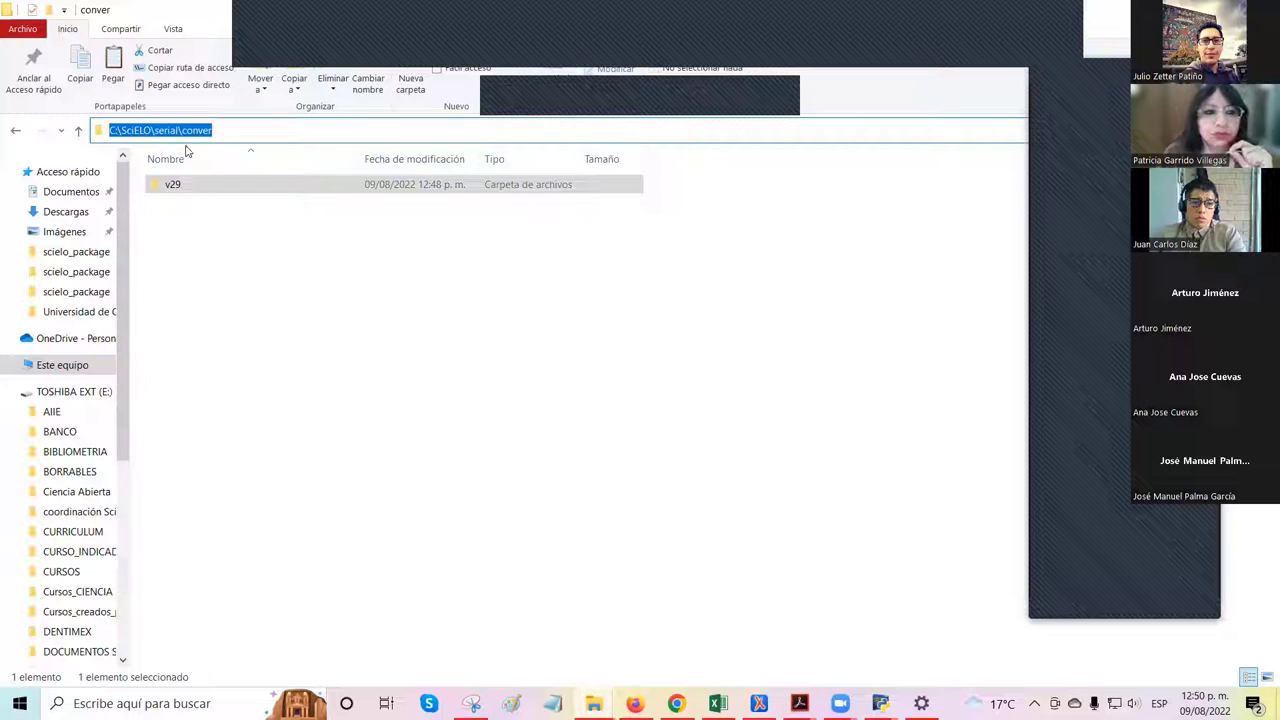
{"action": "left_click", "coordinate": [234, 305]}
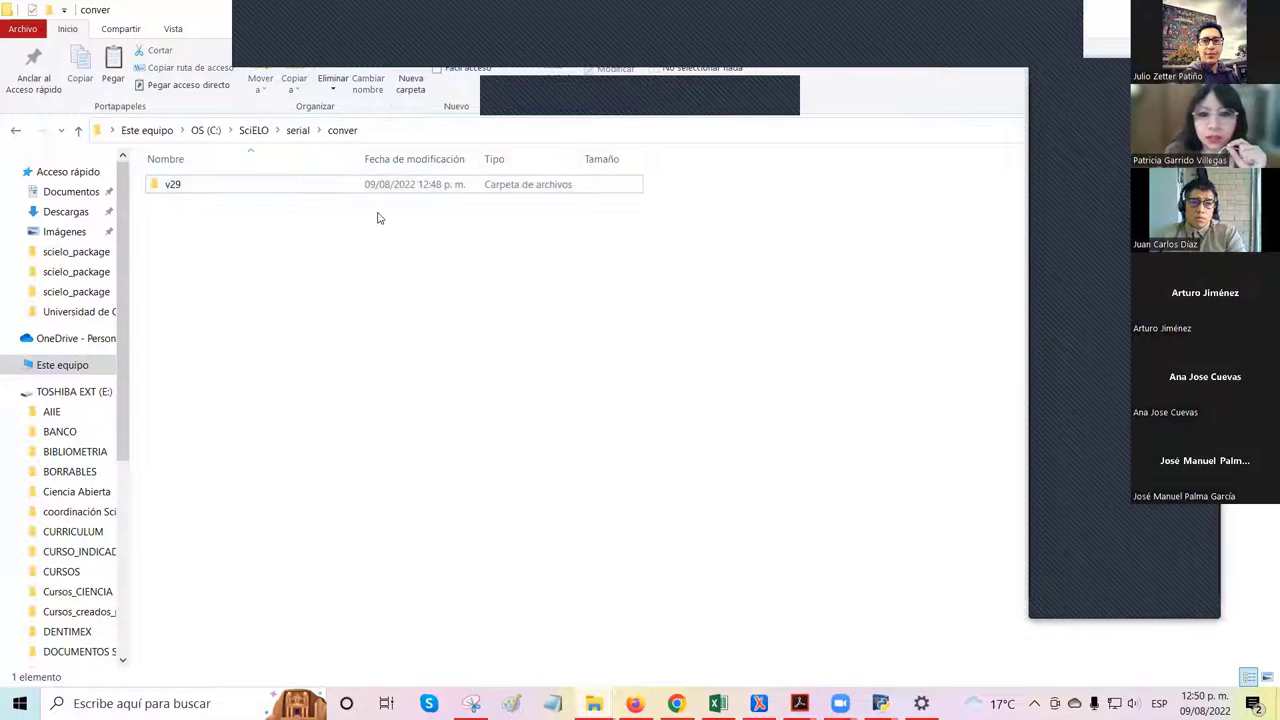
{"action": "left_click", "coordinate": [603, 13]}
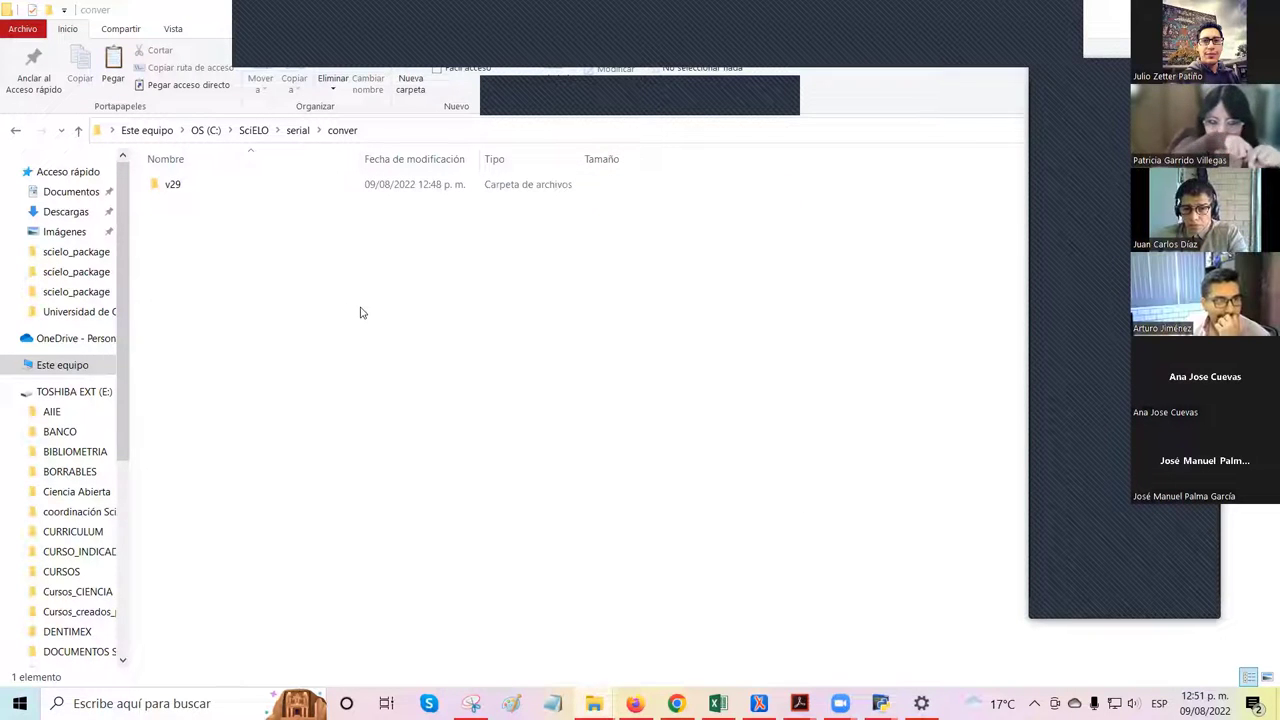
Step: Open v29 inside conver, show its full path and go back up to conver
{"action": "double_click", "coordinate": [213, 190]}
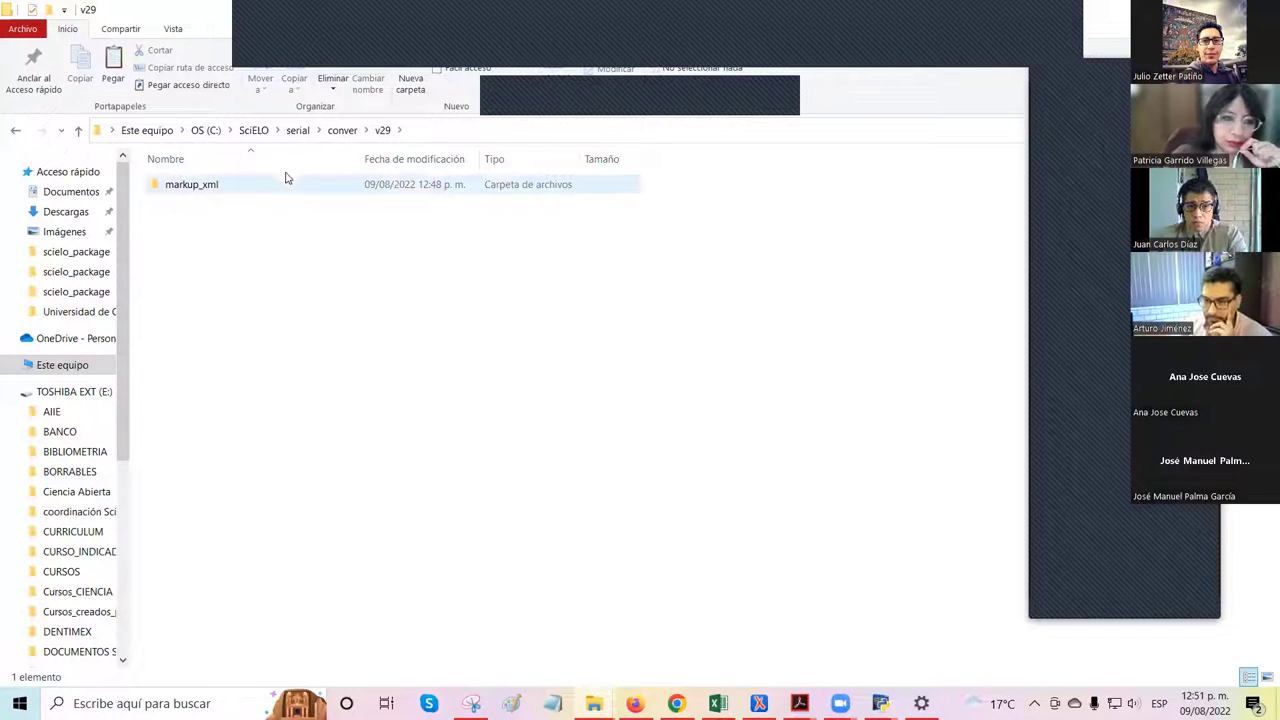
{"action": "left_click", "coordinate": [414, 135]}
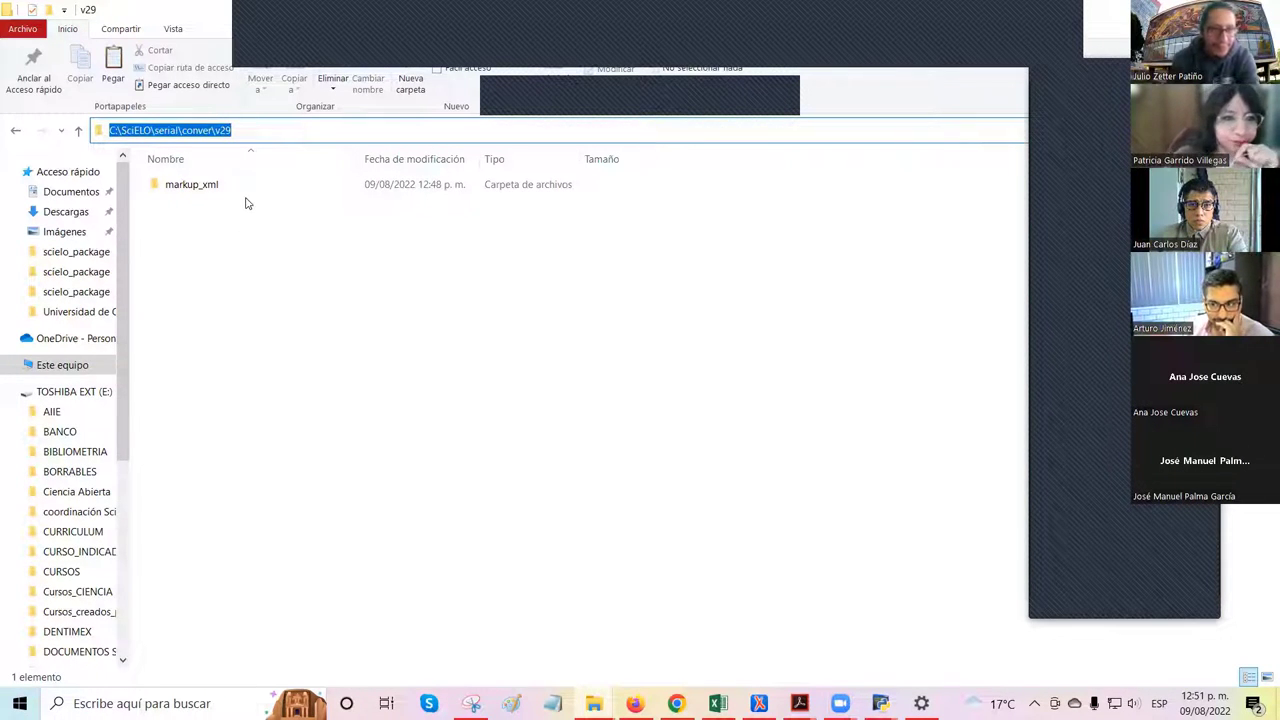
{"action": "left_click", "coordinate": [270, 262]}
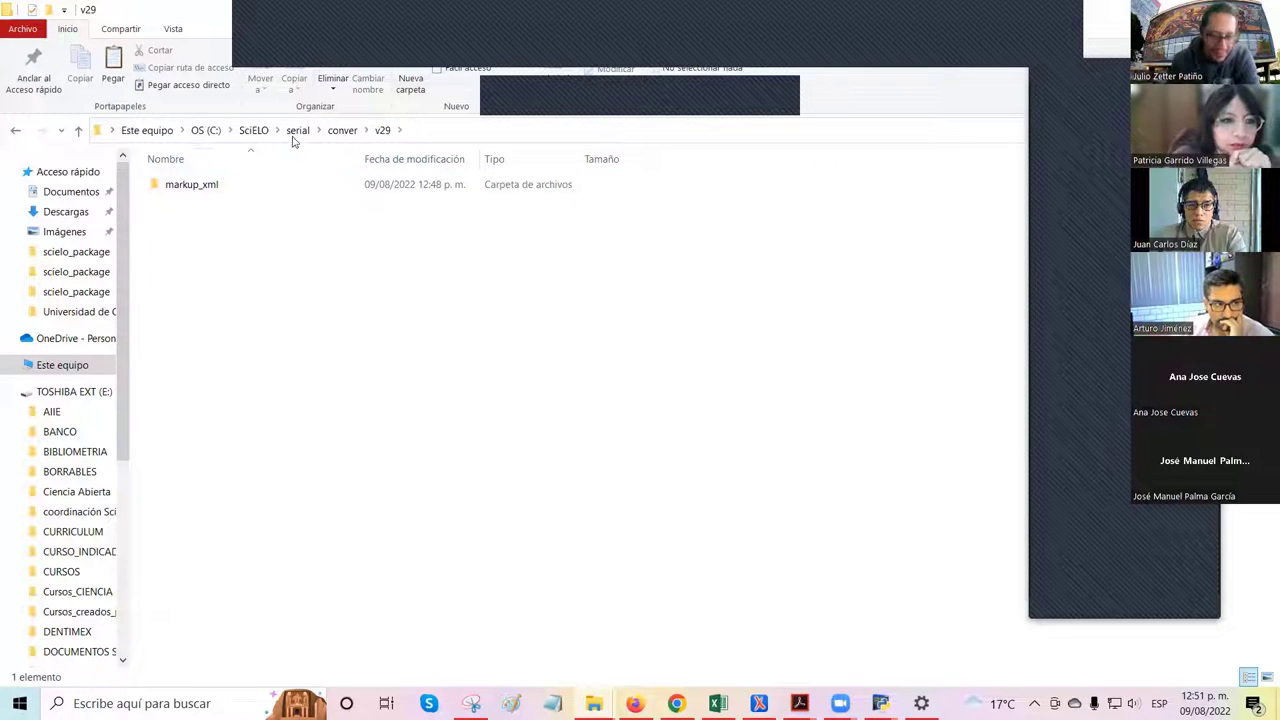
{"action": "left_click", "coordinate": [342, 130]}
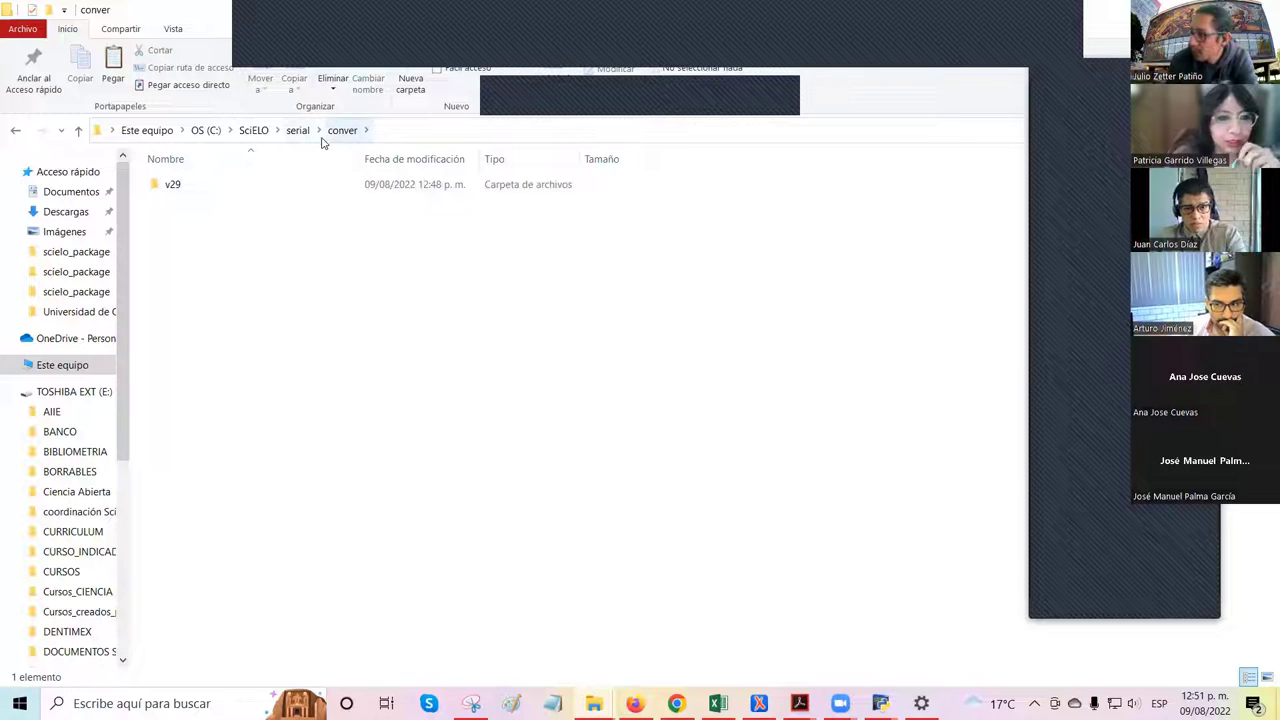
Step: Delete the temporary file ~$e14685.docx from the v29\markup_xml\scielo_markup folder in conver
{"action": "double_click", "coordinate": [224, 195]}
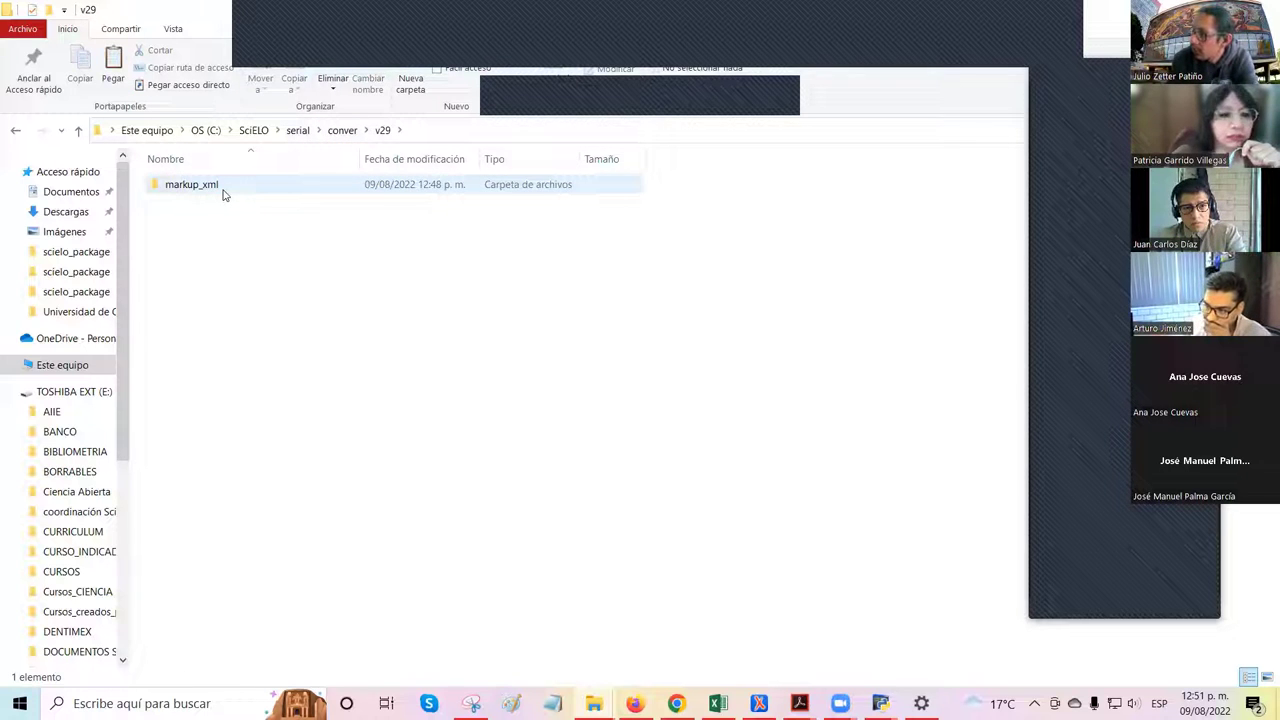
{"action": "left_click", "coordinate": [211, 193]}
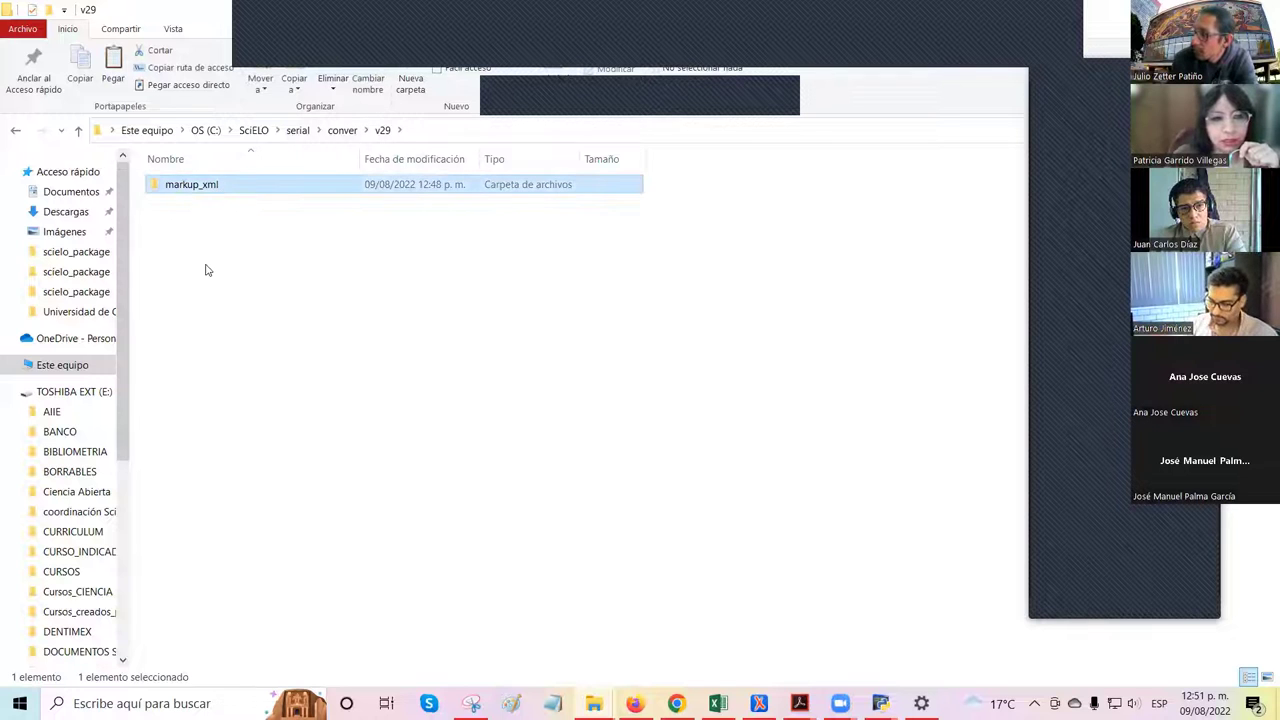
{"action": "double_click", "coordinate": [231, 195]}
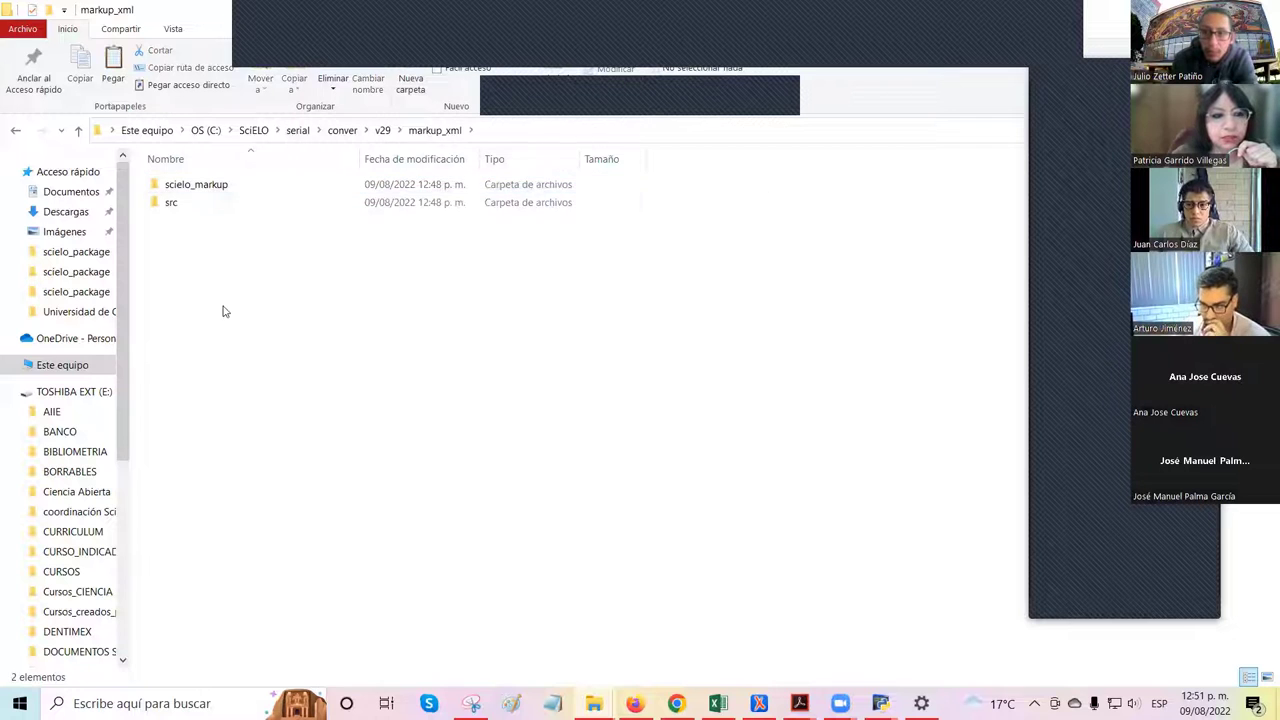
{"action": "double_click", "coordinate": [244, 192]}
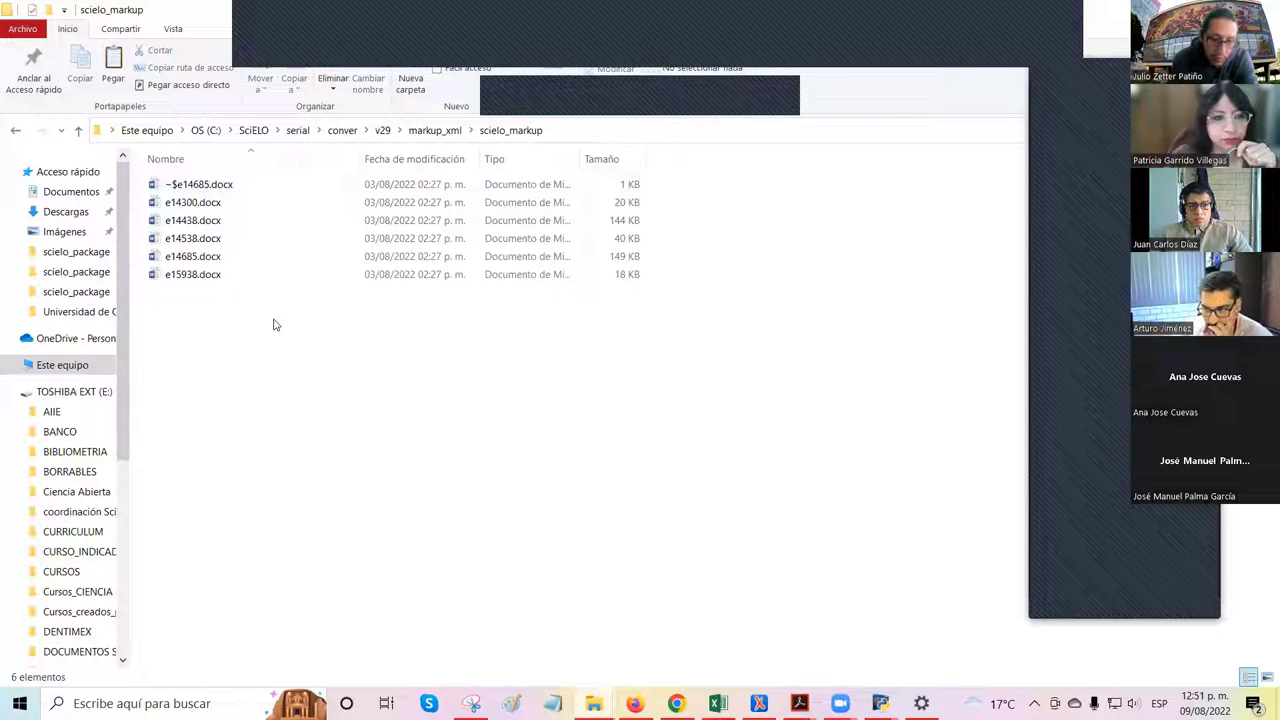
{"action": "left_click", "coordinate": [281, 187]}
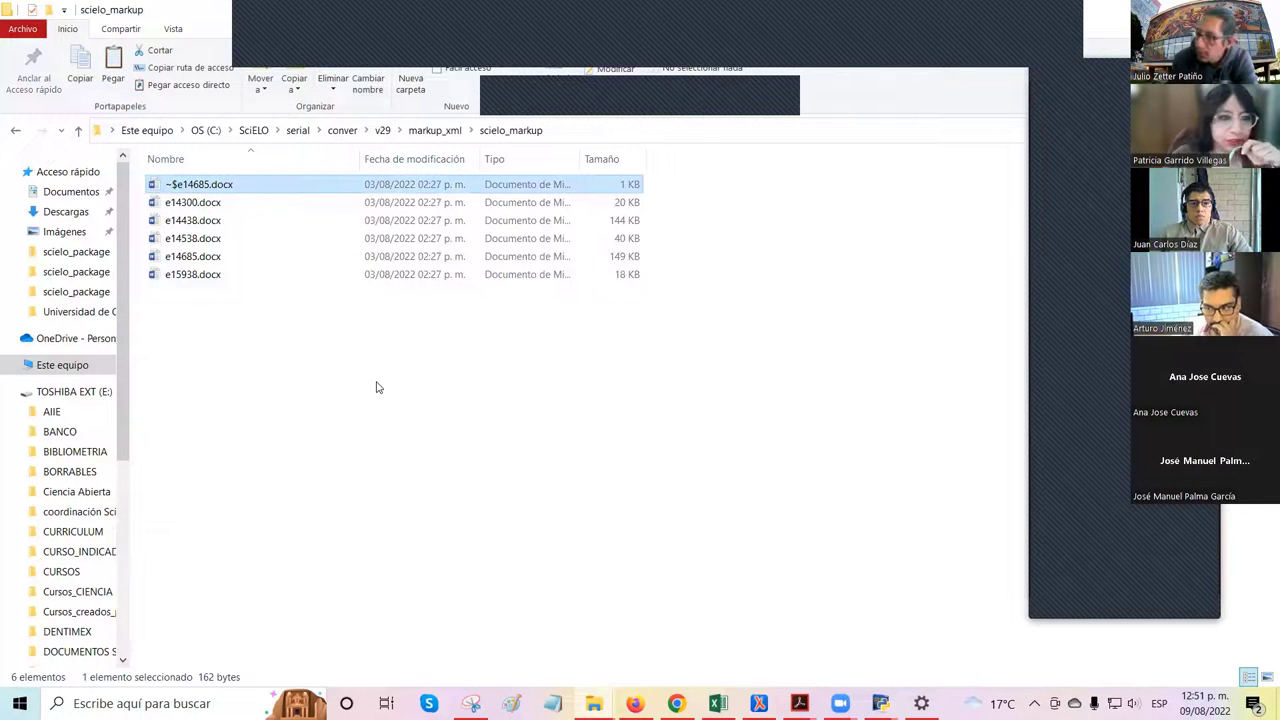
{"action": "key", "text": "Delete"}
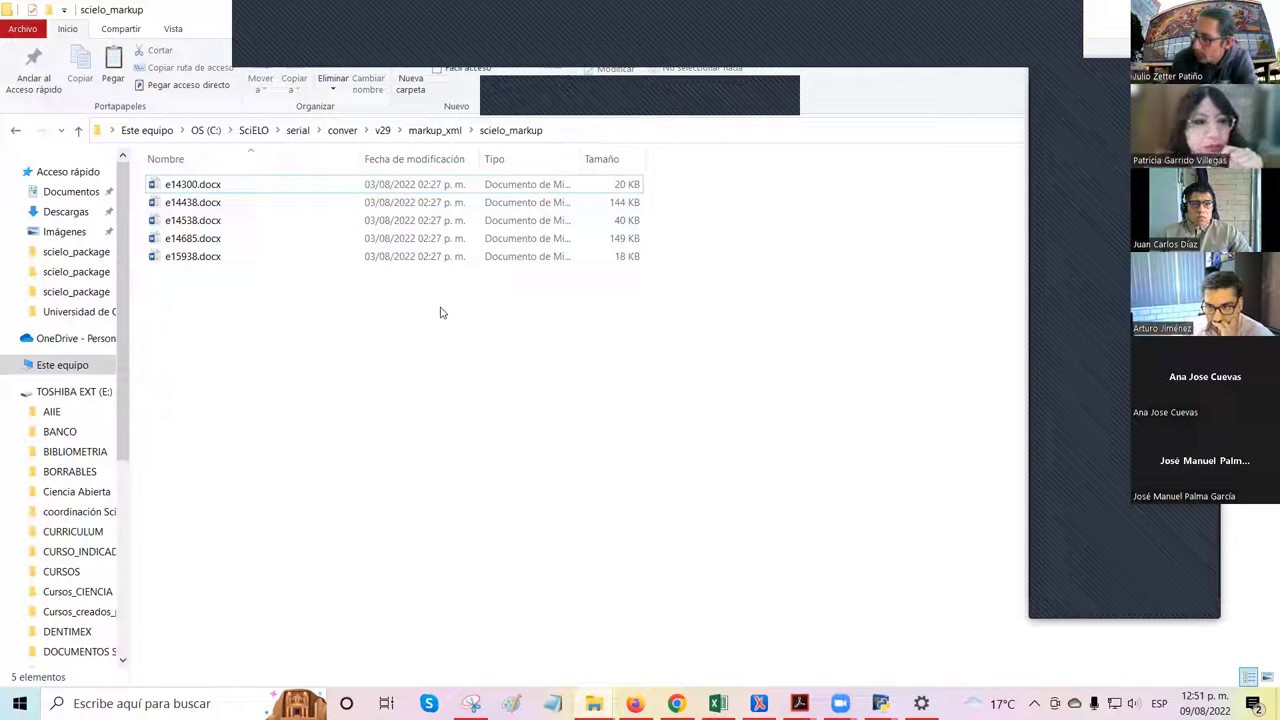
{"action": "left_click", "coordinate": [279, 193]}
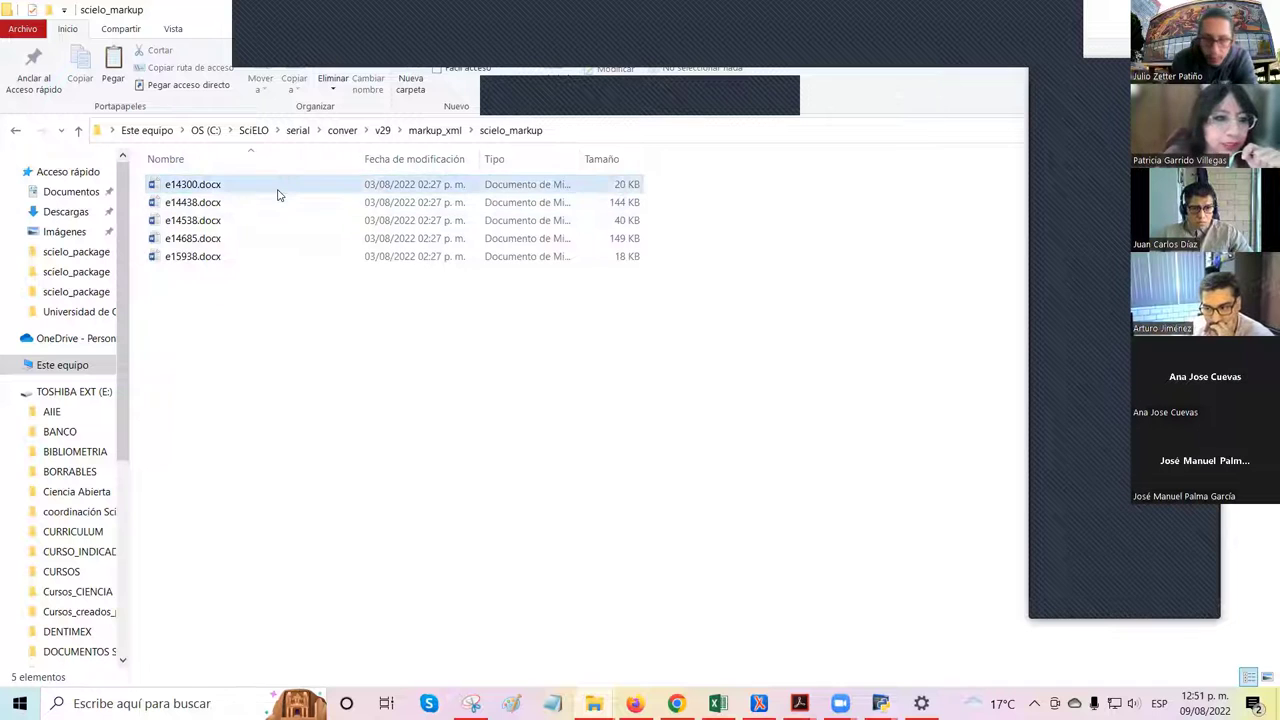
{"action": "left_click", "coordinate": [304, 317]}
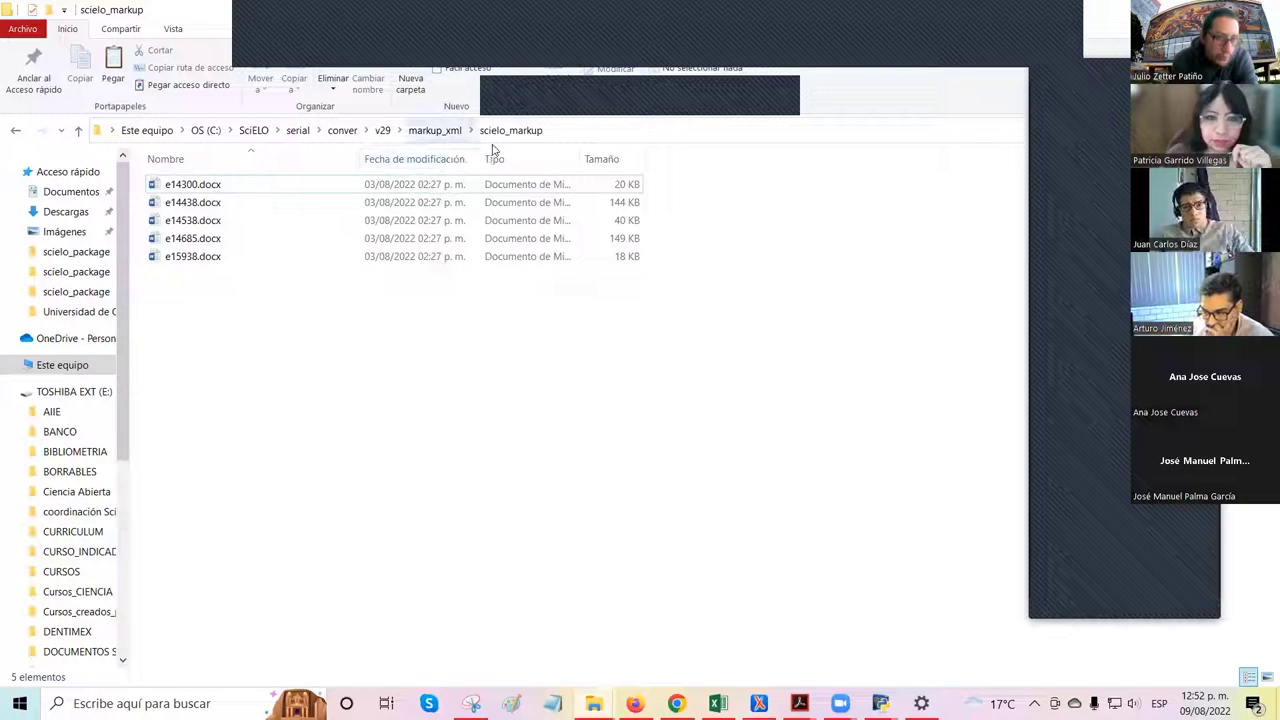
Step: Open the src folder of markup_xml and point out e14685.pdf and its English version e14685-en.pdf
{"action": "left_click", "coordinate": [449, 132]}
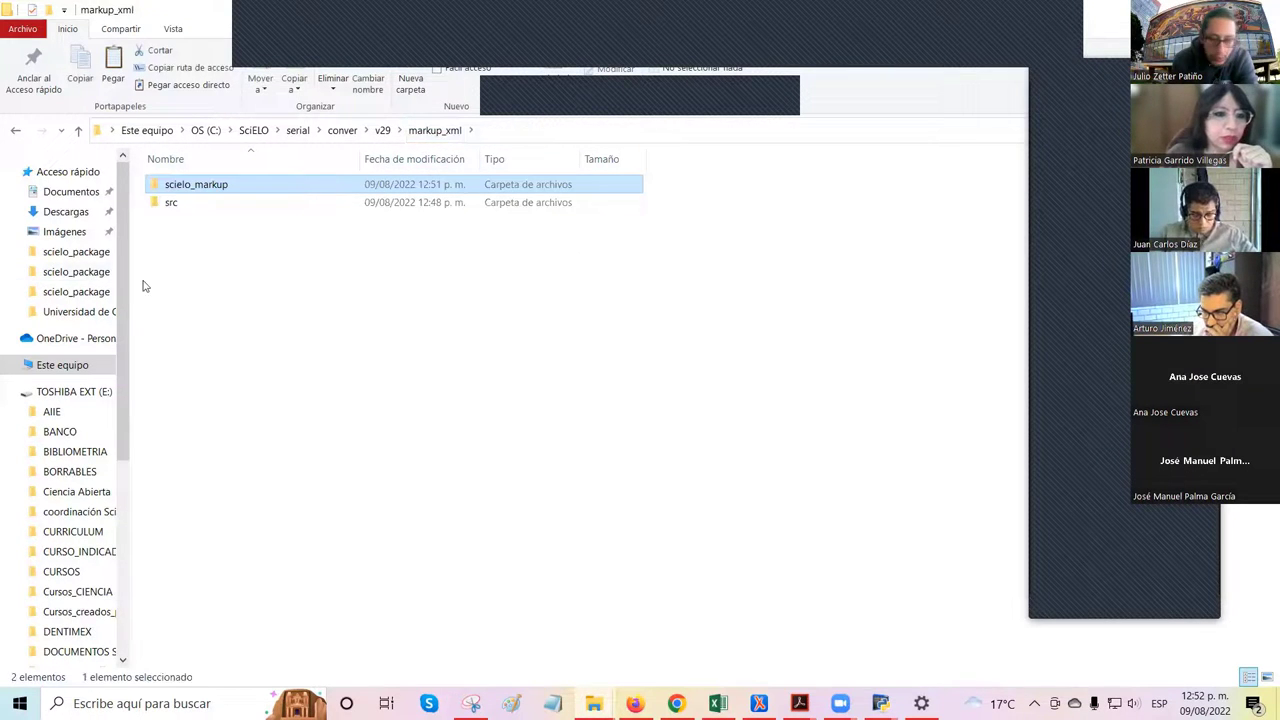
{"action": "double_click", "coordinate": [205, 207]}
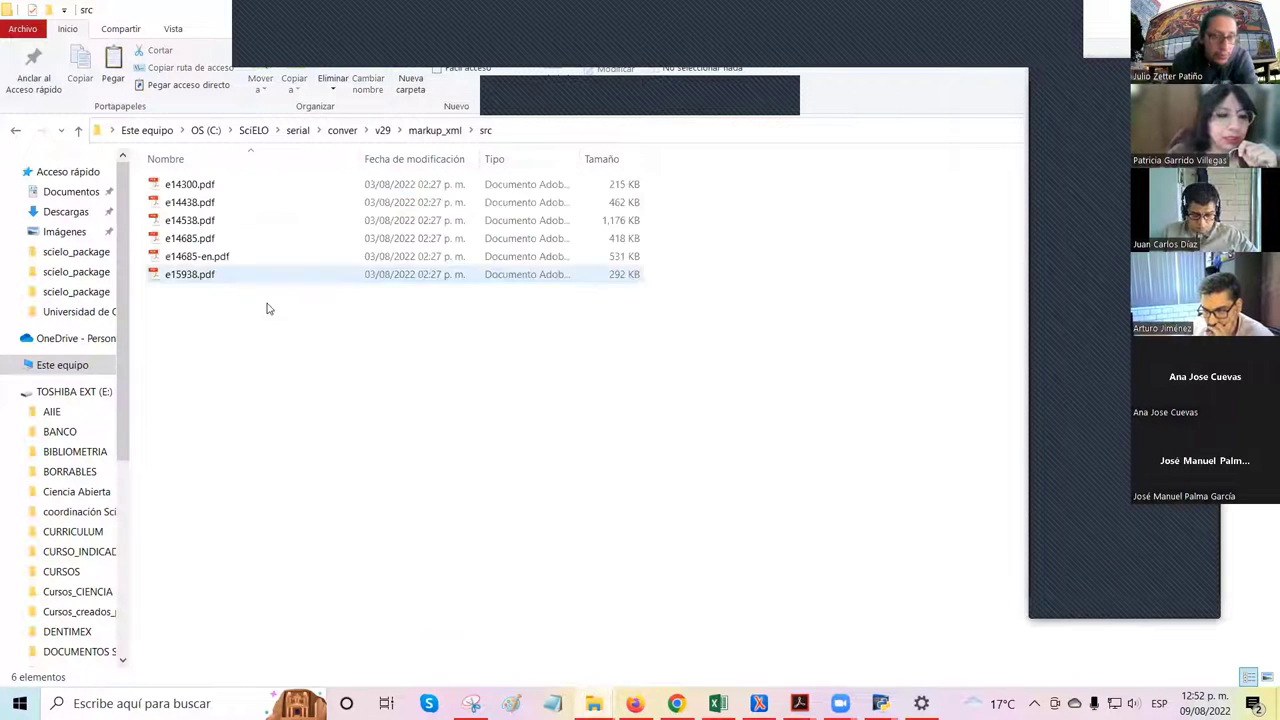
{"action": "left_click", "coordinate": [232, 259]}
{"action": "left_click", "coordinate": [250, 240]}
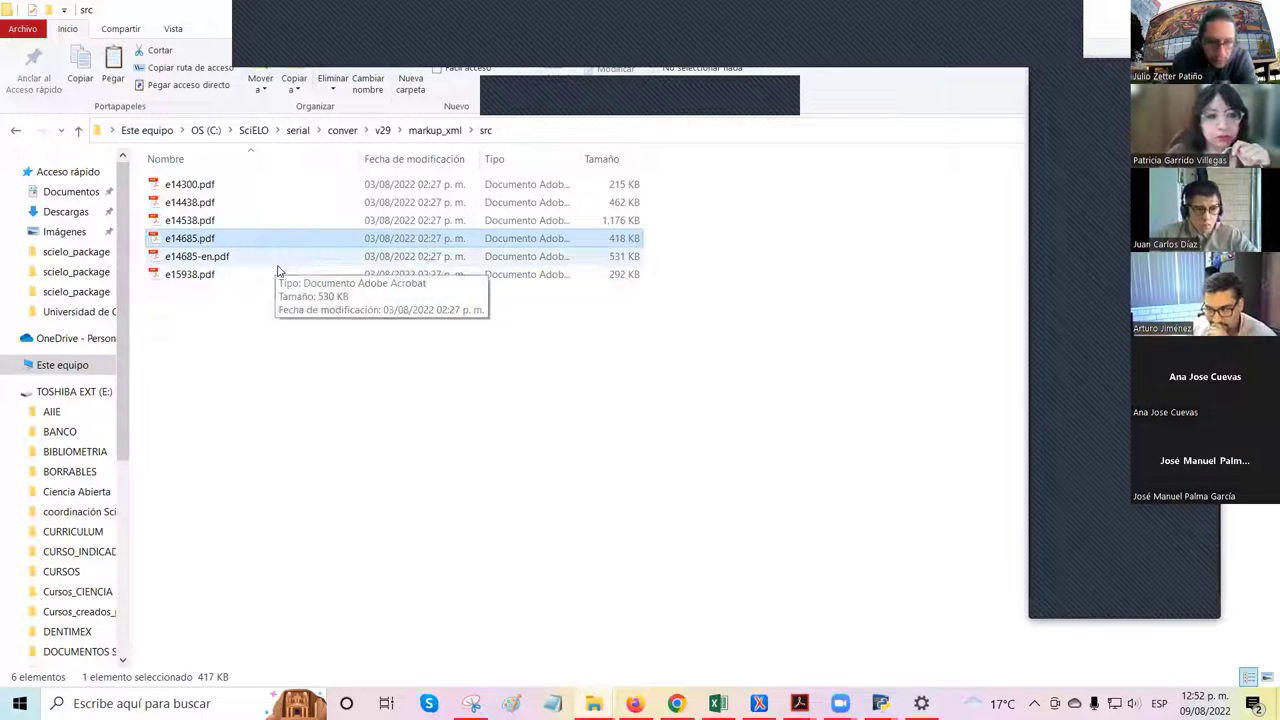
{"action": "left_click", "coordinate": [286, 259]}
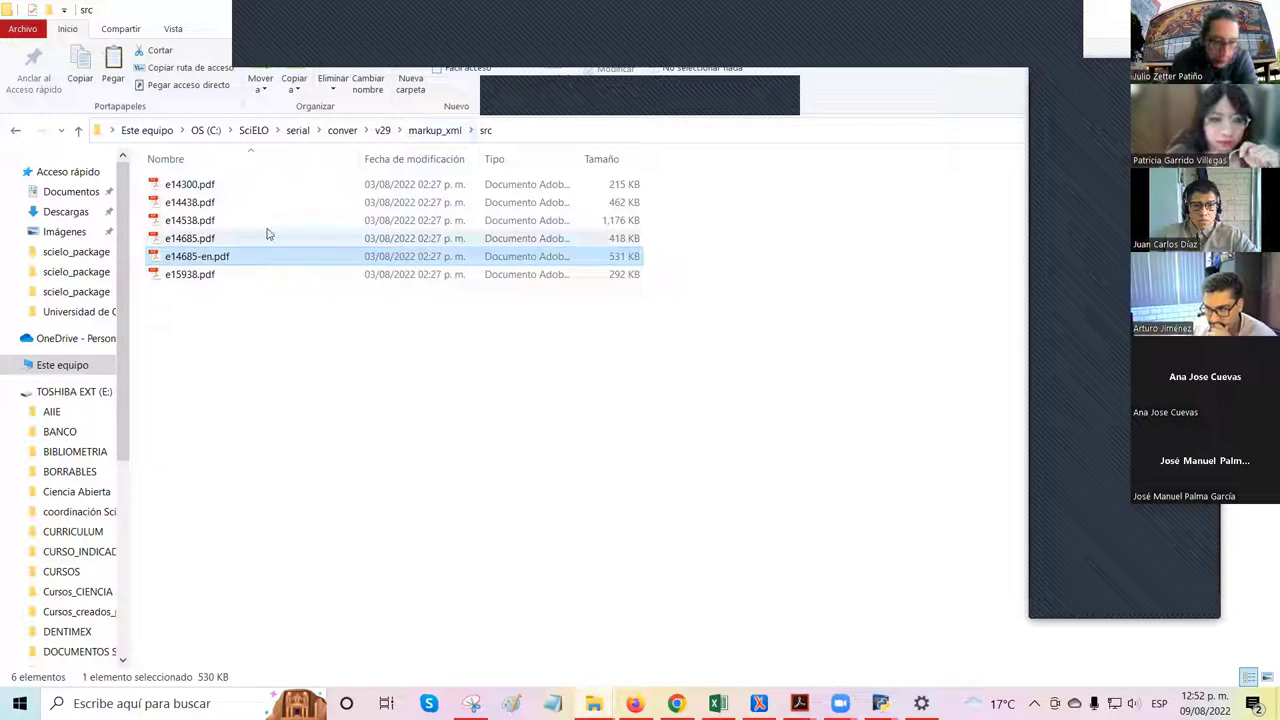
Step: Go back up through markup_xml and v29 to conver and show the folder's full path
{"action": "left_click", "coordinate": [438, 132]}
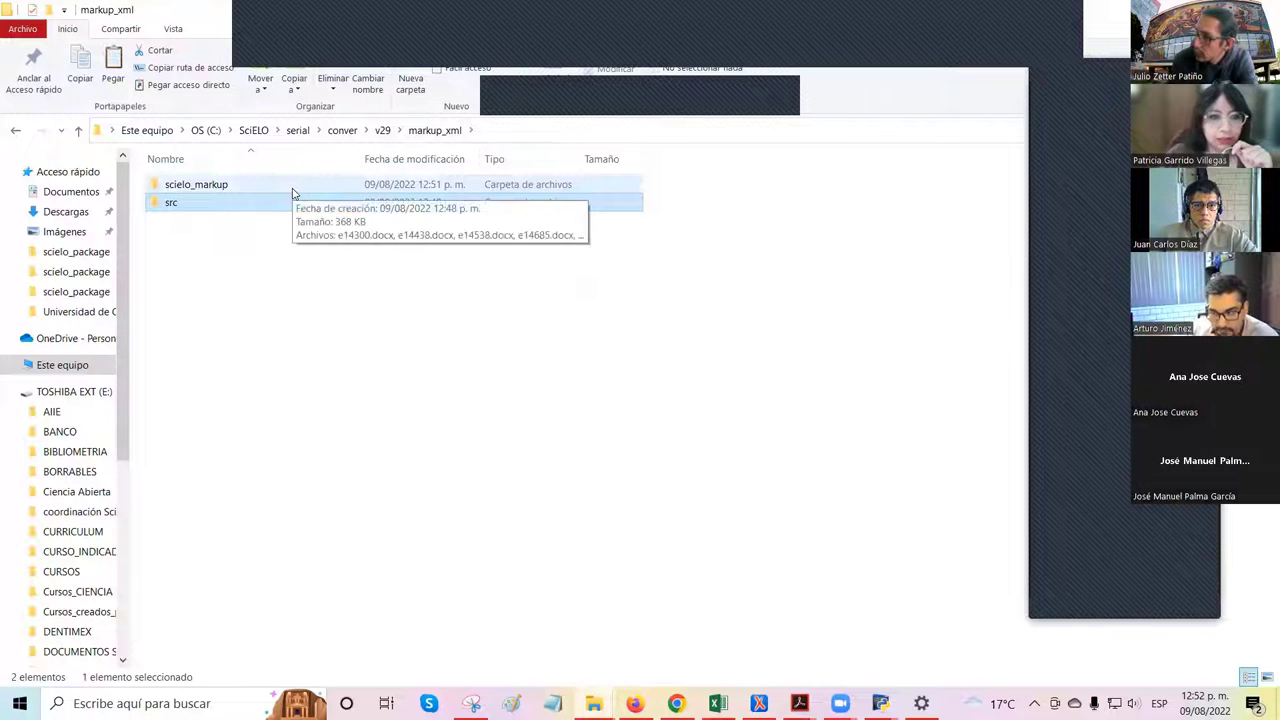
{"action": "left_click", "coordinate": [314, 277]}
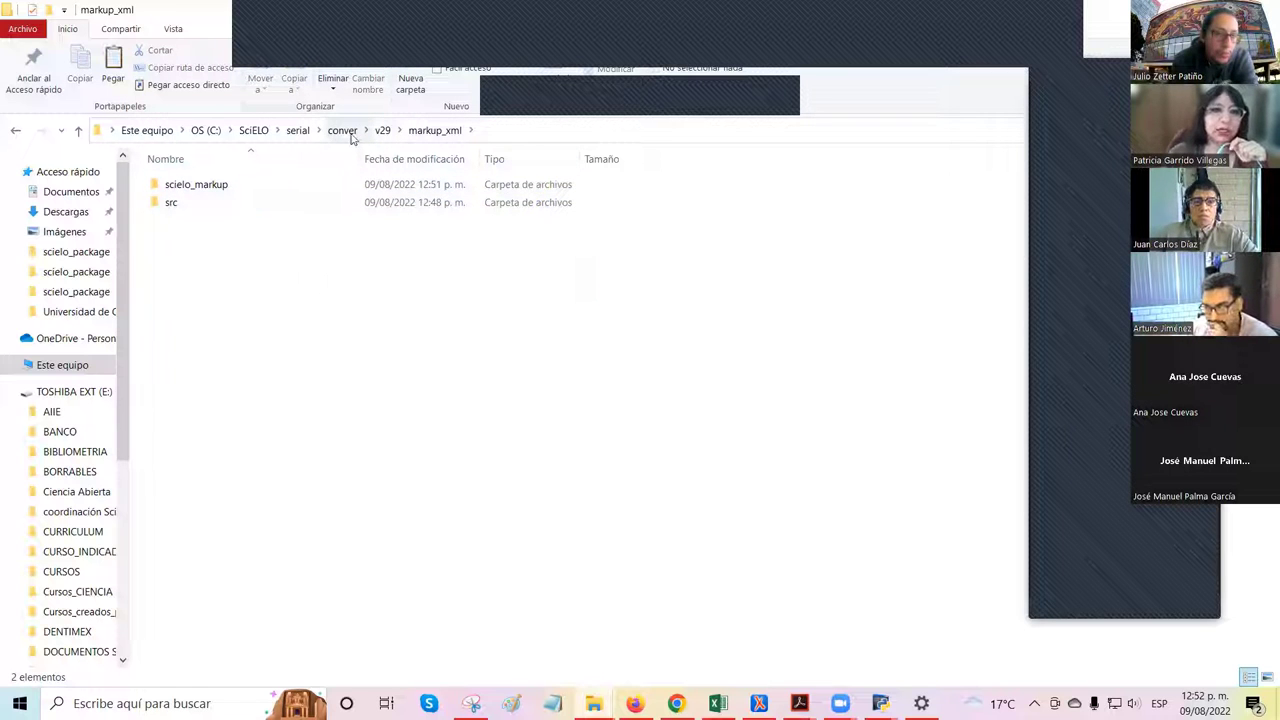
{"action": "left_click", "coordinate": [382, 131]}
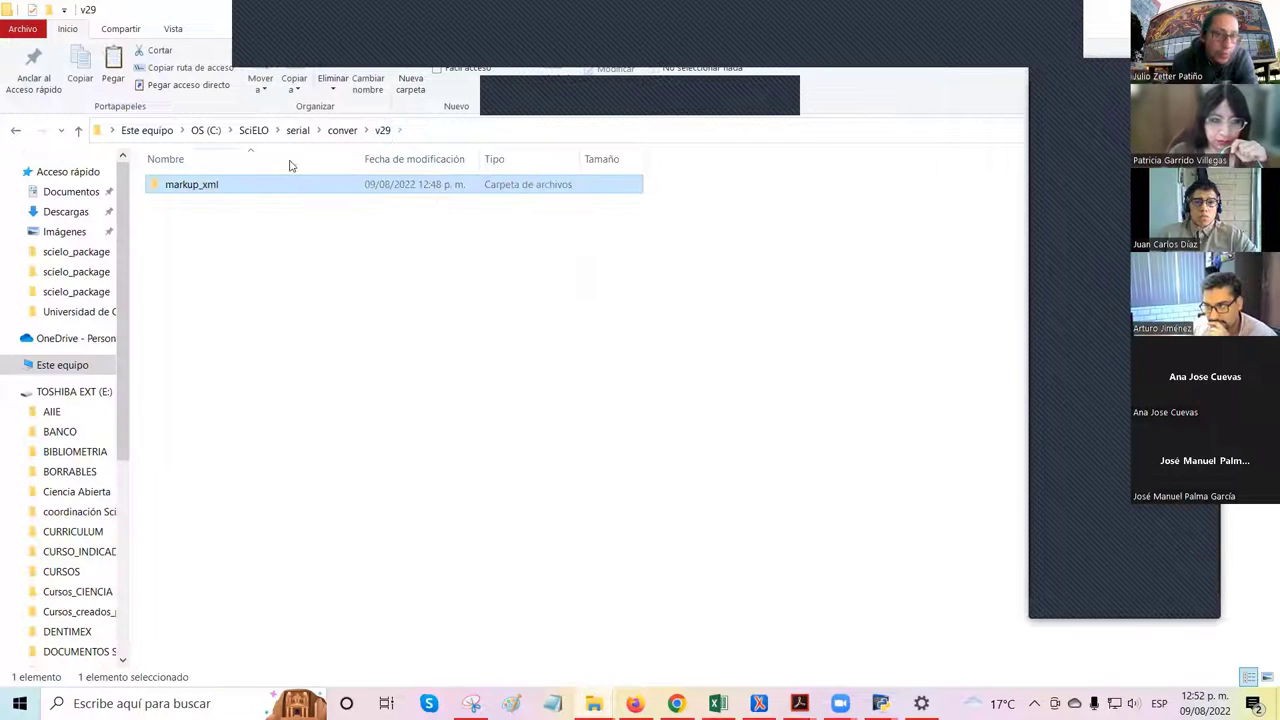
{"action": "left_click", "coordinate": [342, 130]}
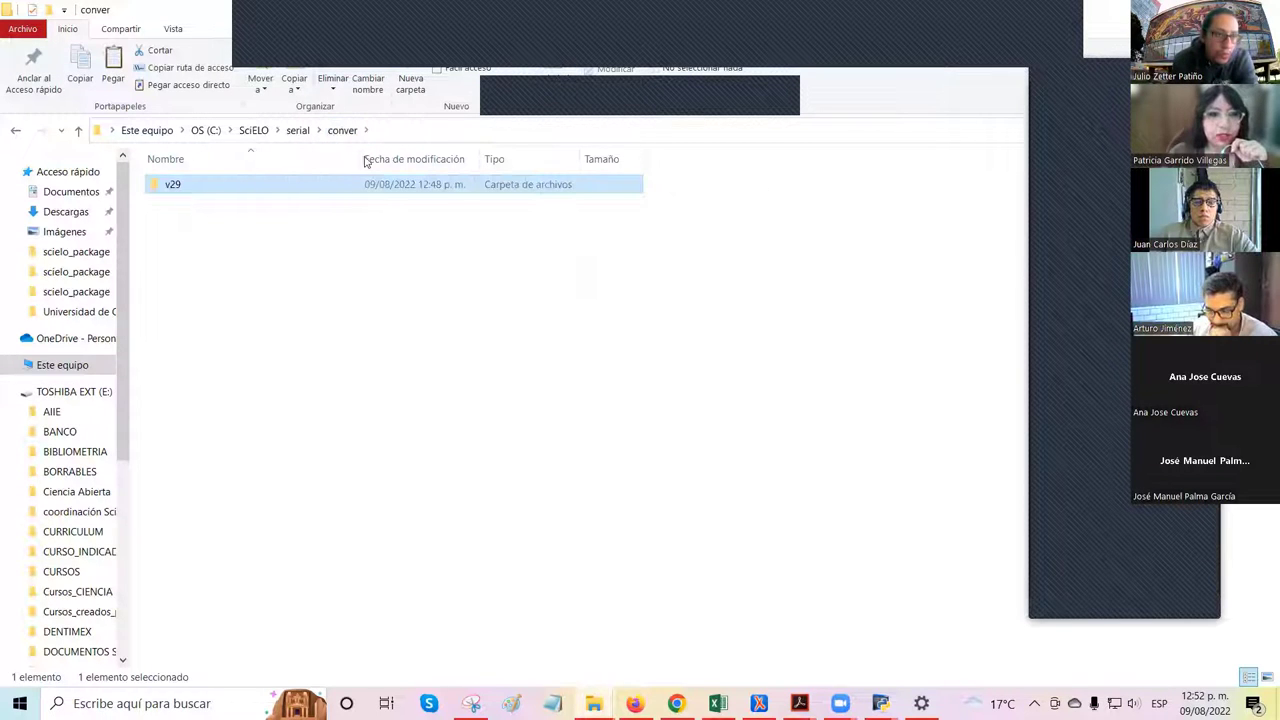
{"action": "left_click", "coordinate": [380, 133]}
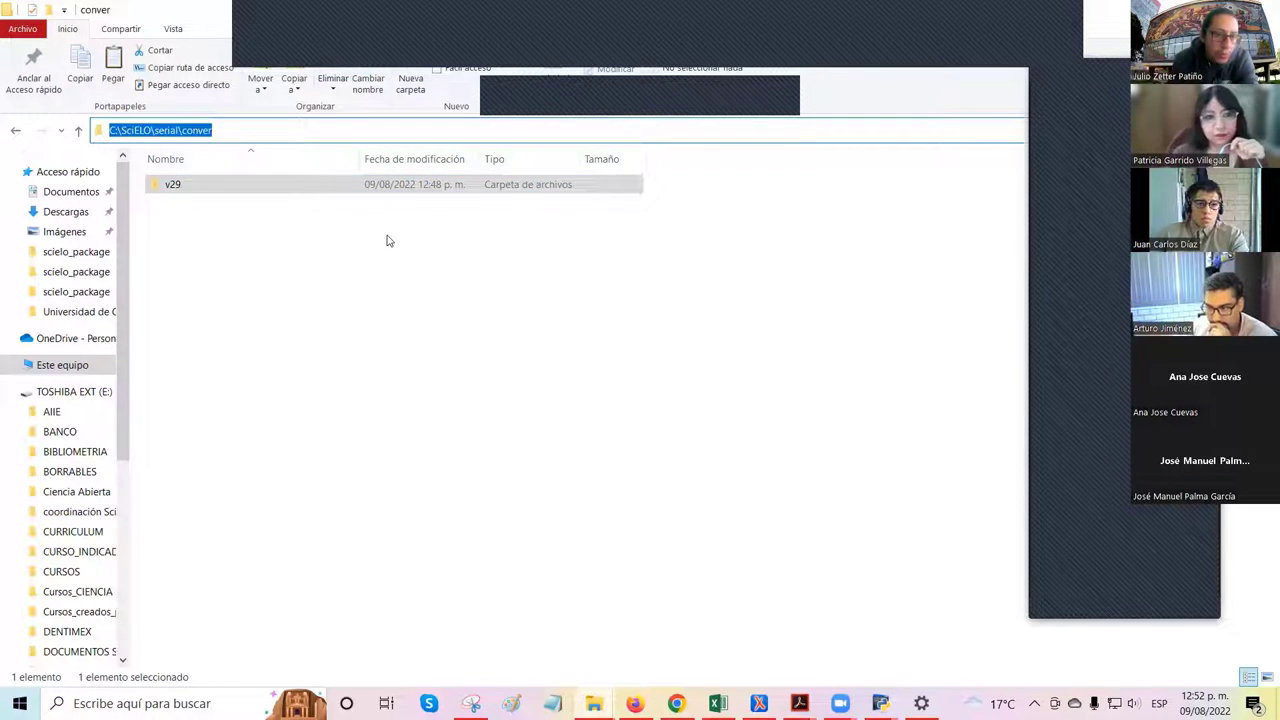
{"action": "left_click", "coordinate": [407, 245]}
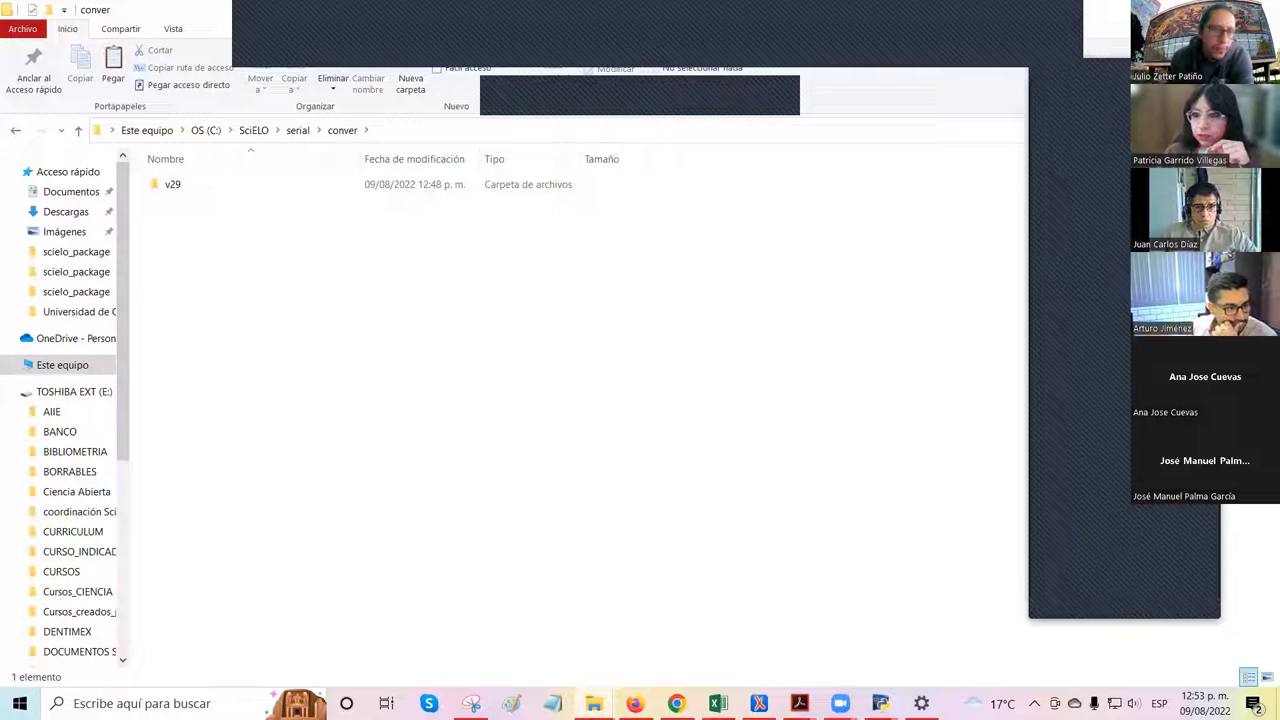
Step: Show the desktop, search the computer for "maku" to find the Markup program, and clear the query
{"action": "key", "text": "super+d"}
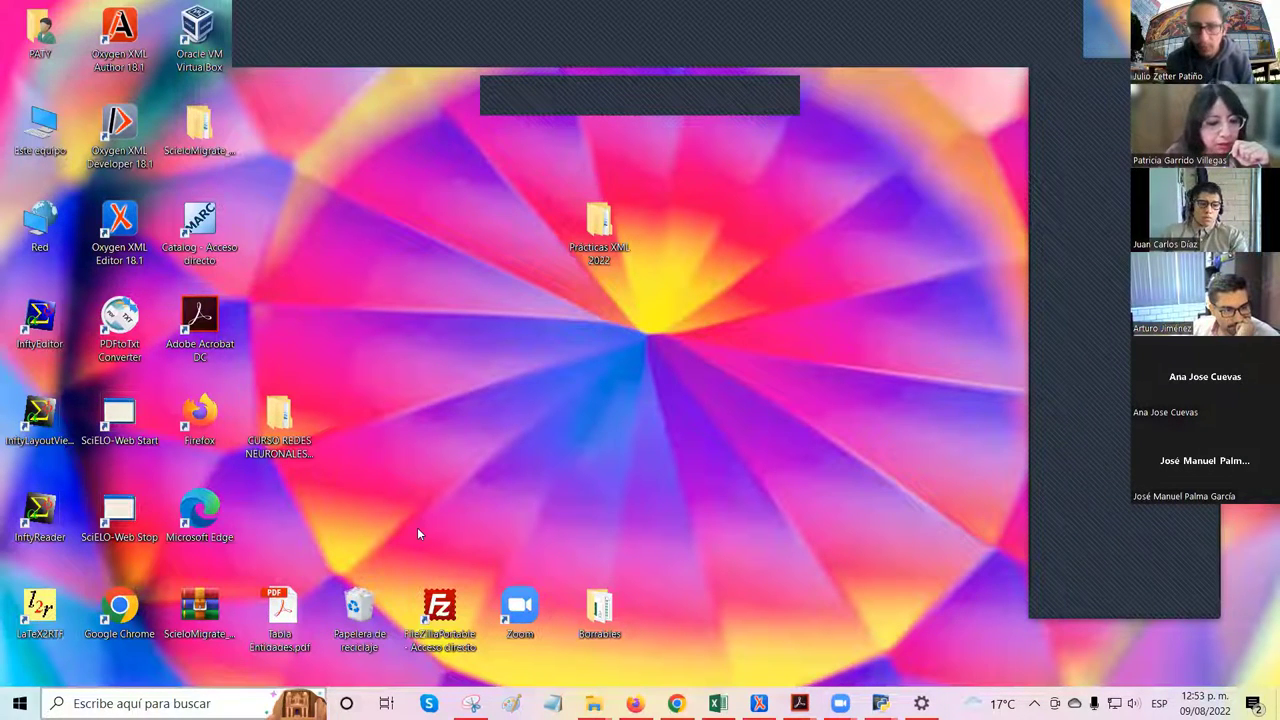
{"action": "key", "text": "super+s"}
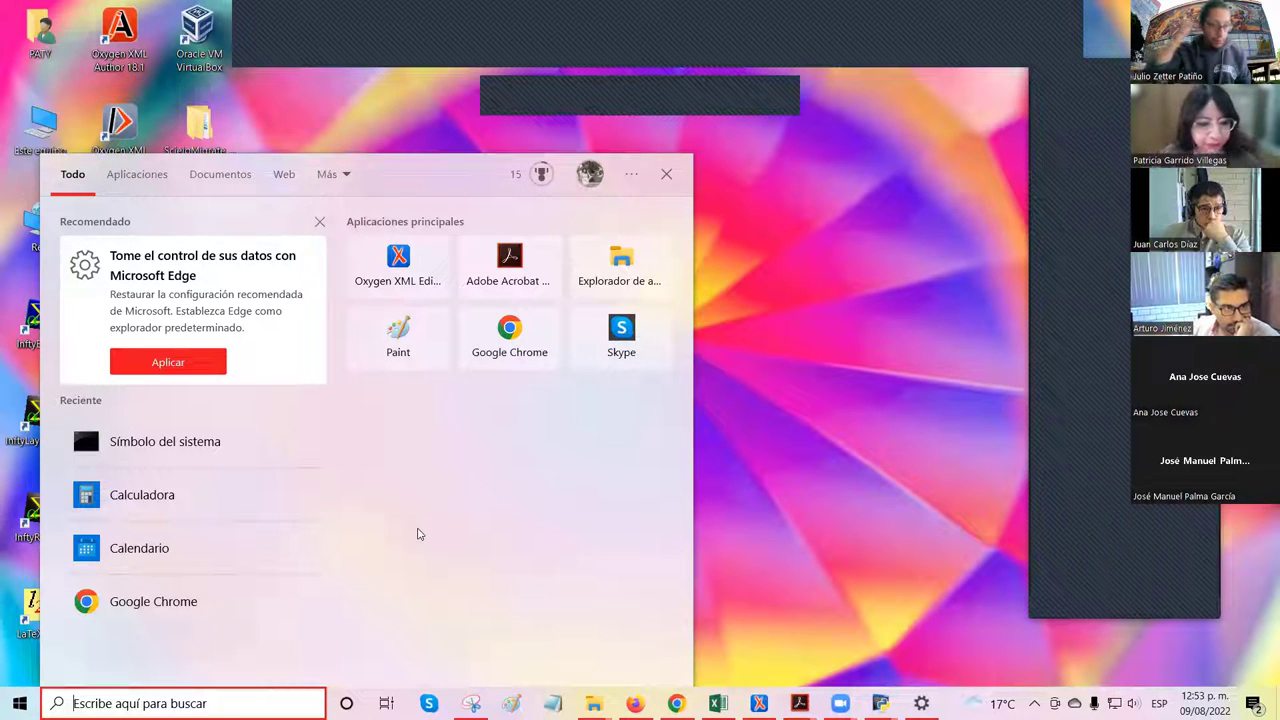
{"action": "type", "text": "m"}
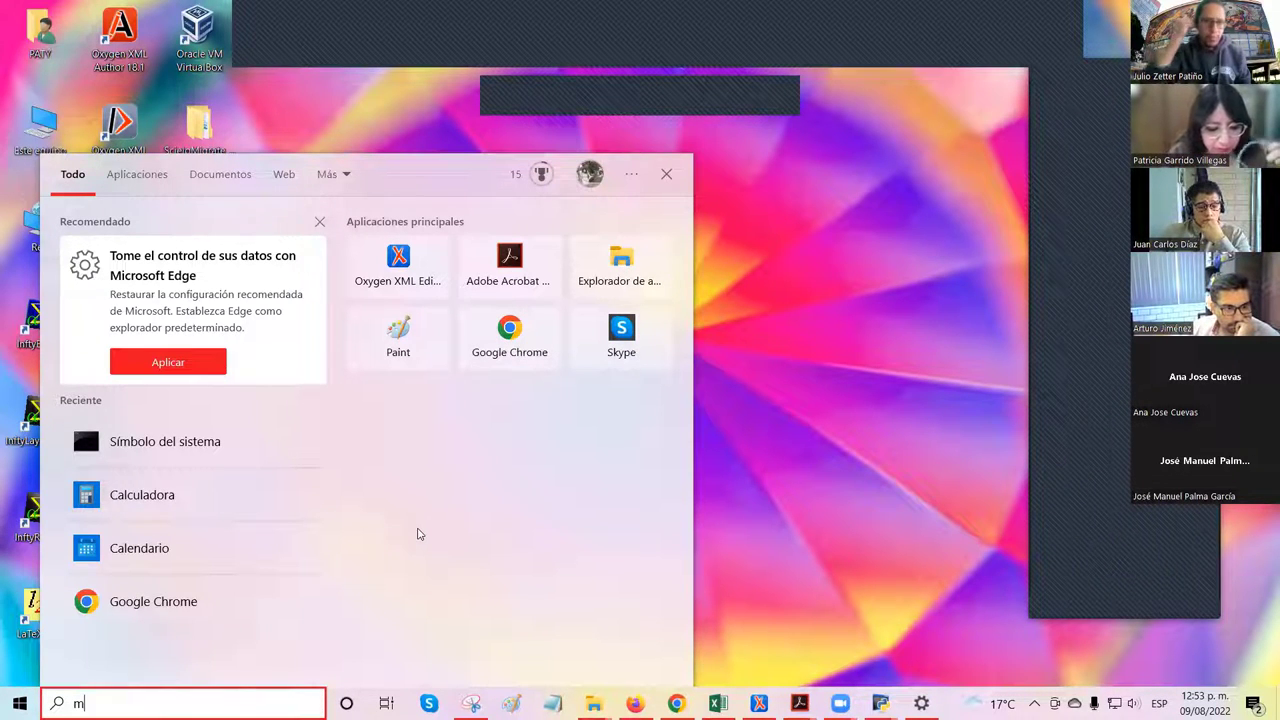
{"action": "type", "text": "aku"}
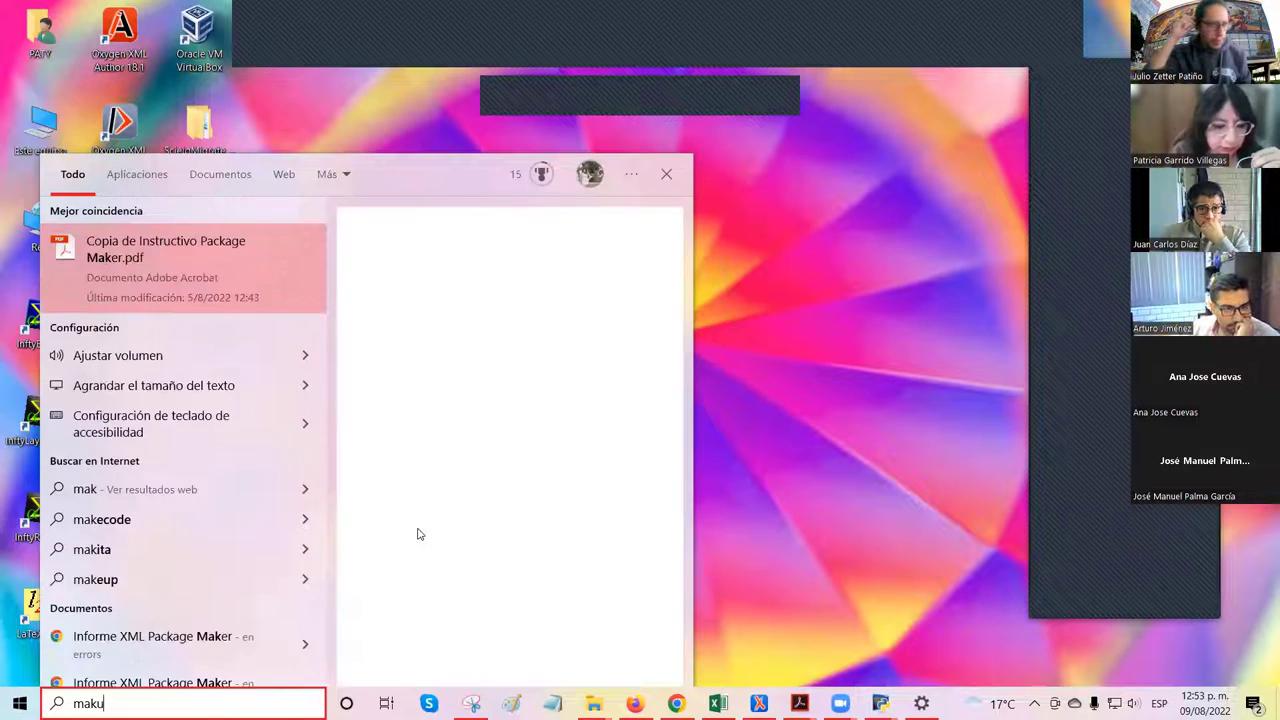
{"action": "key", "text": "BackSpace"}
{"action": "key", "text": "BackSpace"}
{"action": "key", "text": "BackSpace"}
{"action": "key", "text": "BackSpace"}
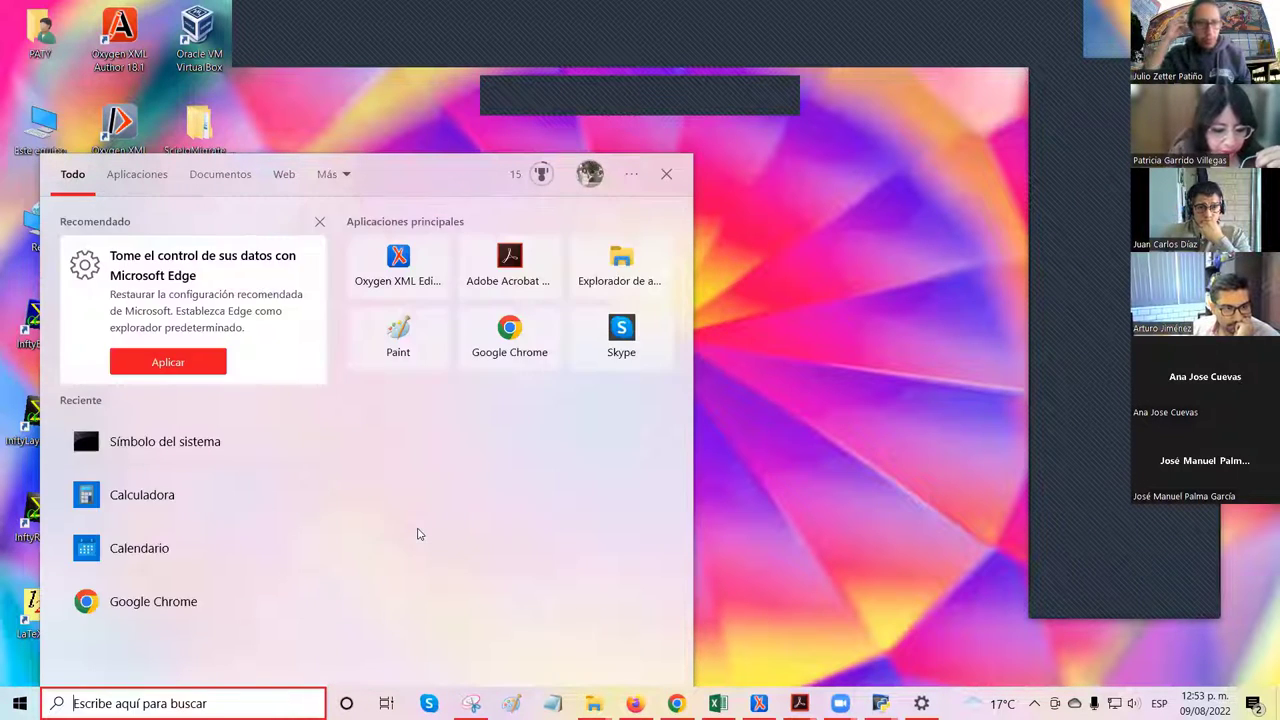
Step: Search the computer for "scielo m" and "markup" to find the Markup program, and close the search
{"action": "type", "text": "scielo"}
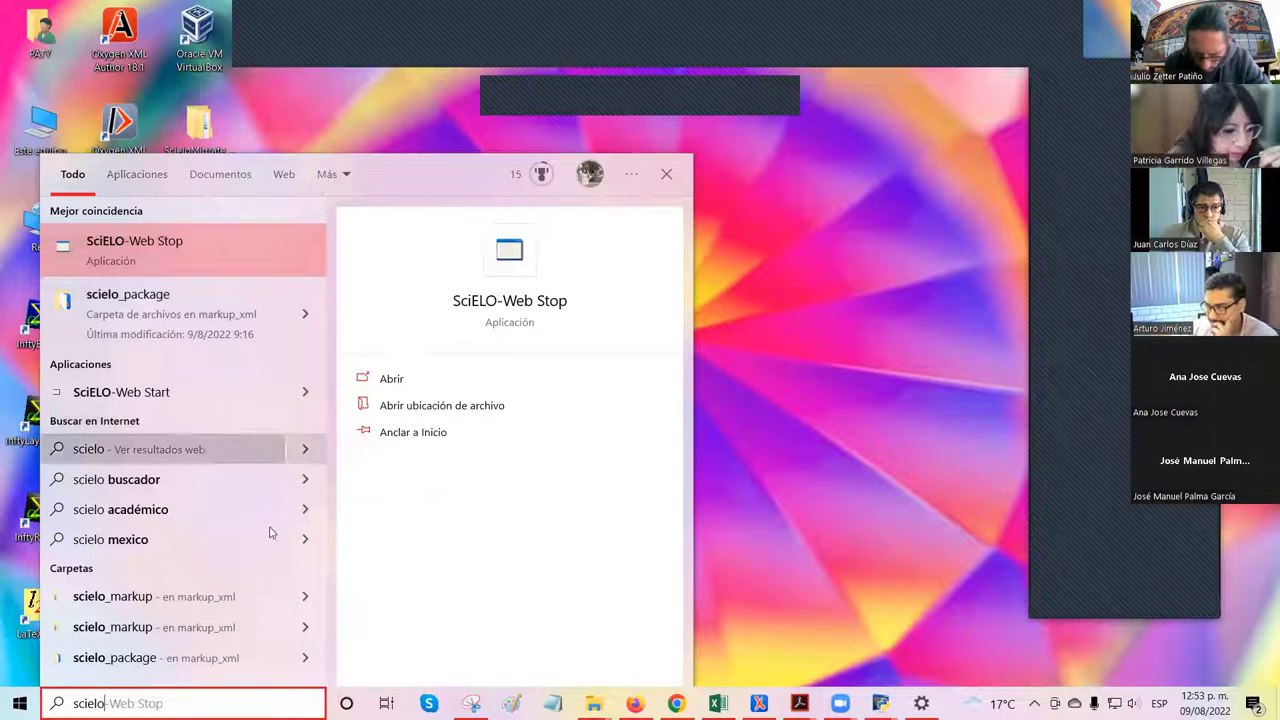
{"action": "type", "text": "ma"}
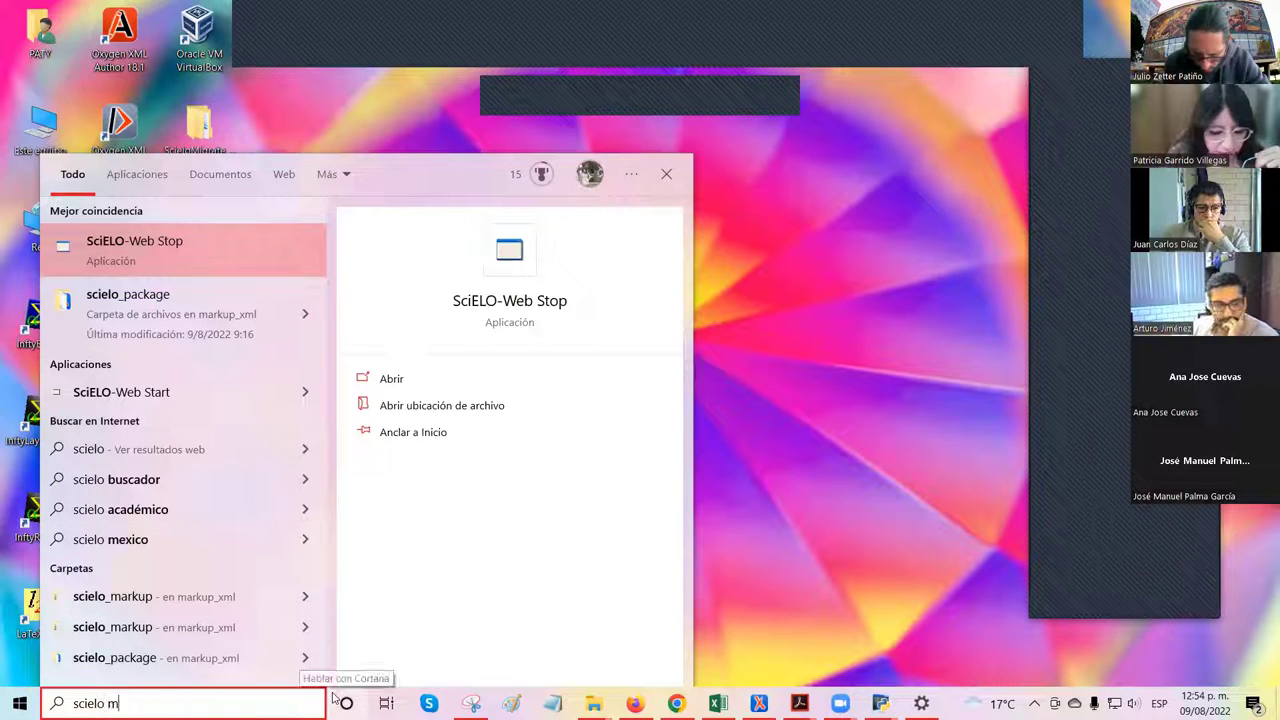
{"action": "key", "text": "BackSpace"}
{"action": "key", "text": "BackSpace"}
{"action": "key", "text": "BackSpace"}
{"action": "key", "text": "BackSpace"}
{"action": "key", "text": "BackSpace"}
{"action": "key", "text": "BackSpace"}
{"action": "key", "text": "BackSpace"}
{"action": "key", "text": "BackSpace"}
{"action": "key", "text": "BackSpace"}
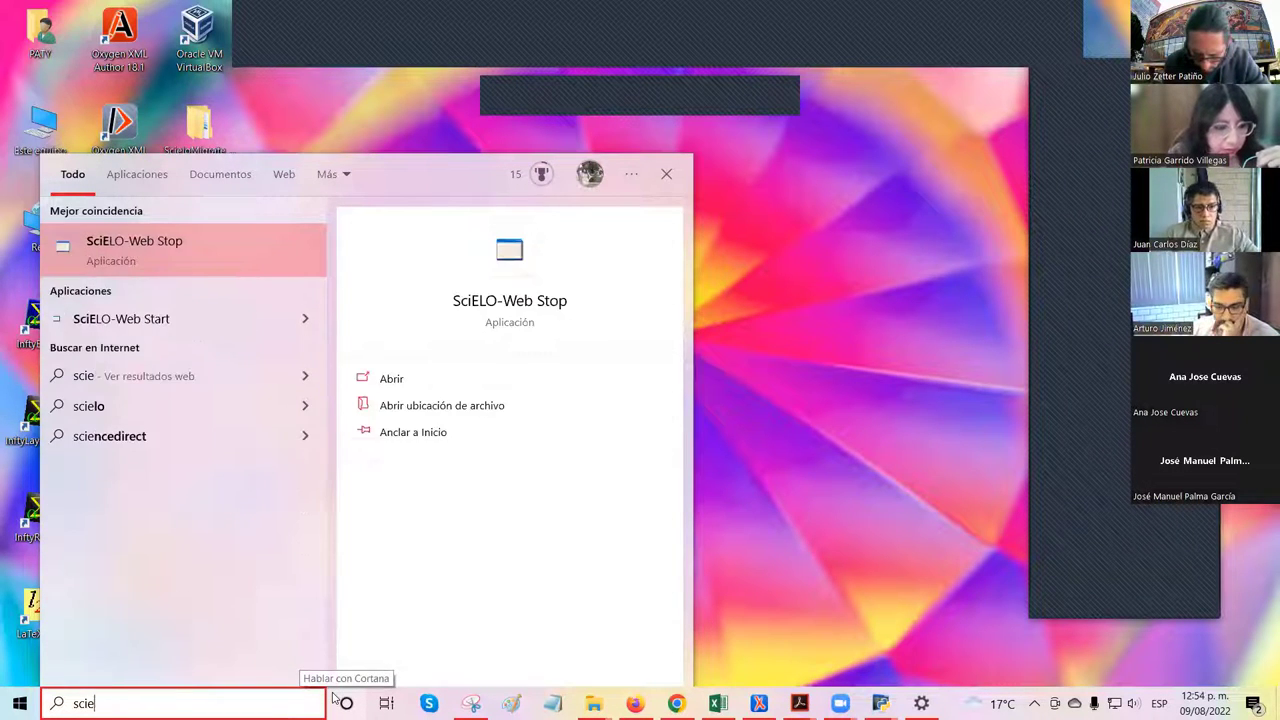
{"action": "type", "text": "markup"}
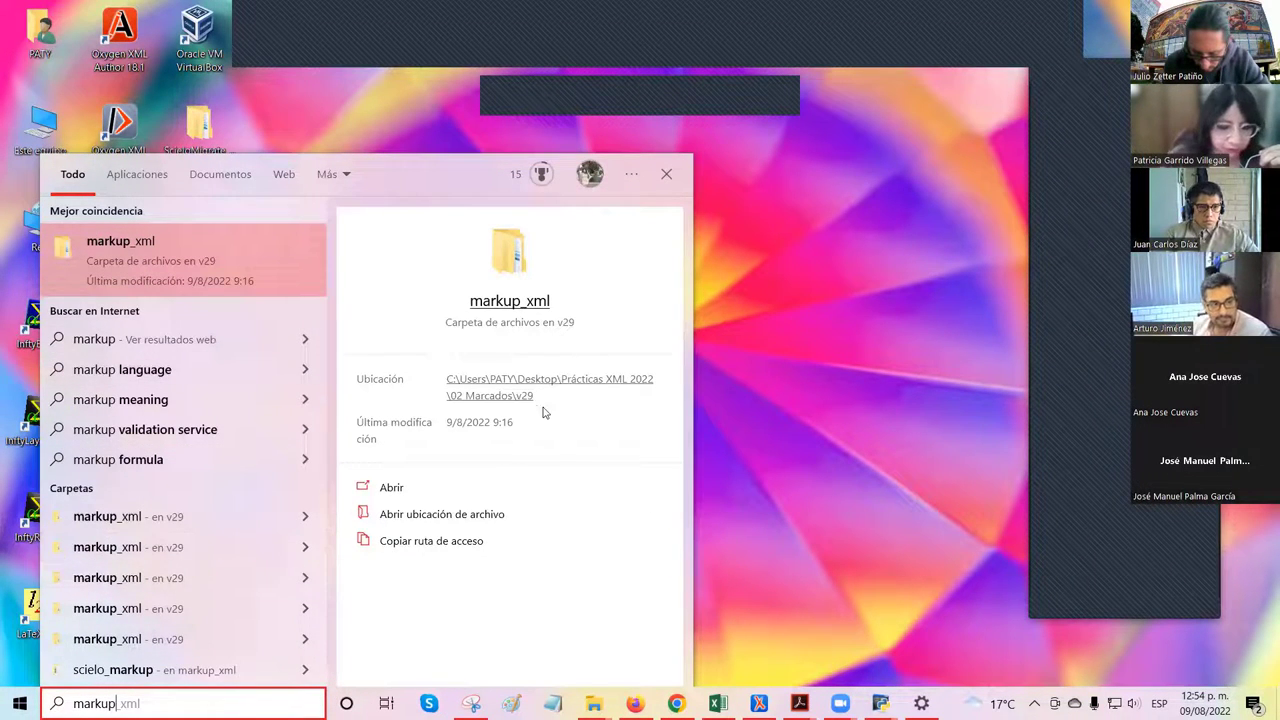
{"action": "left_click", "coordinate": [514, 522]}
Step: Return to the conver folder window and browse from there to C:\SciELO96\bin\markup
{"action": "mouse_move", "coordinate": [594, 703]}
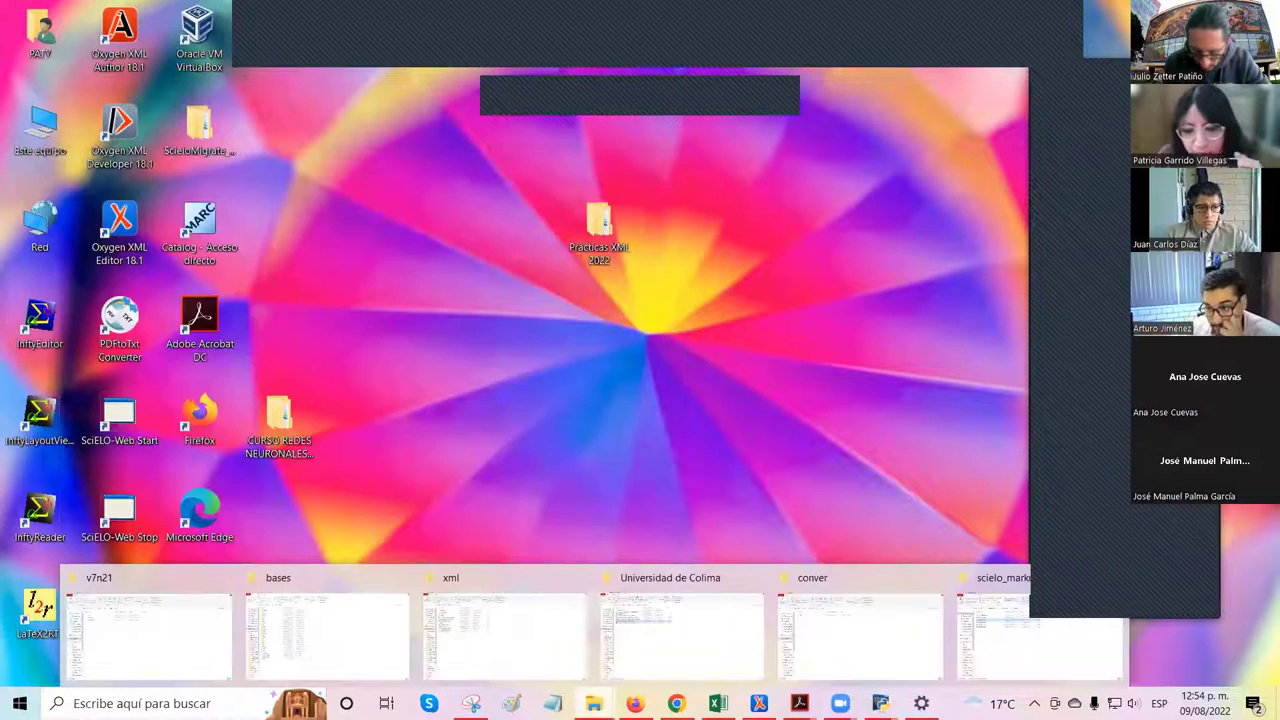
{"action": "left_click", "coordinate": [850, 600]}
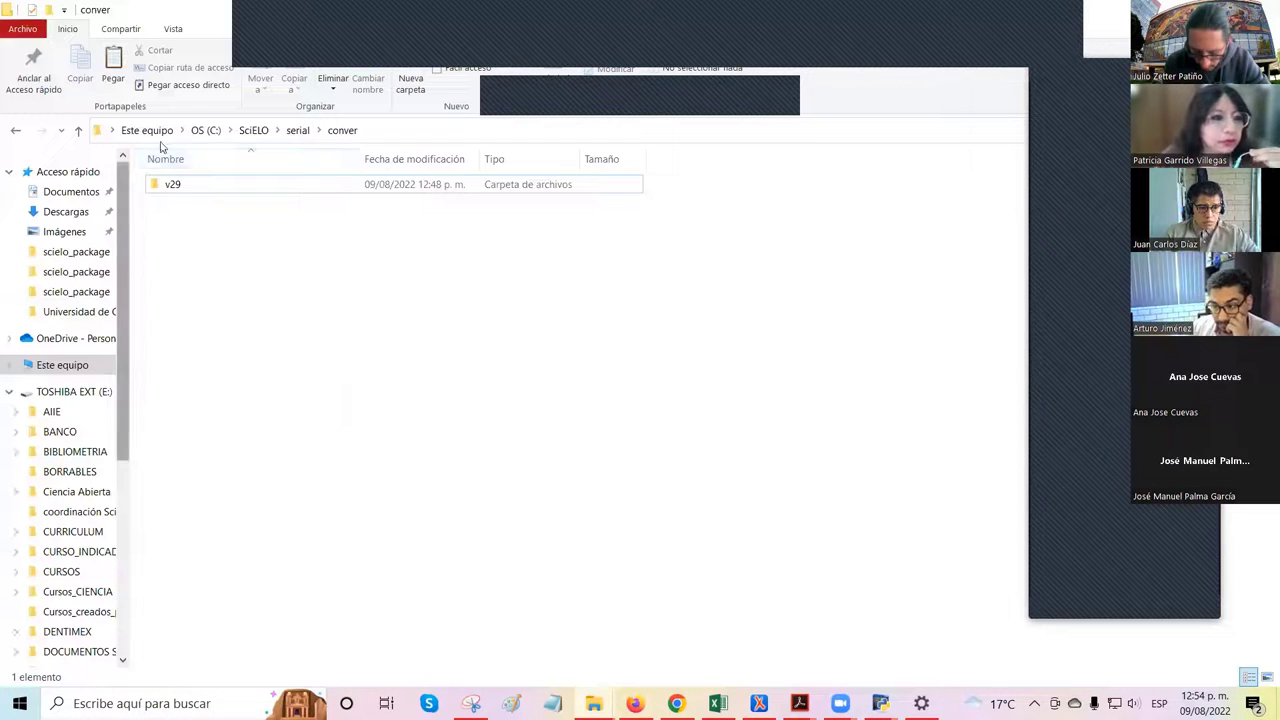
{"action": "left_click", "coordinate": [205, 131]}
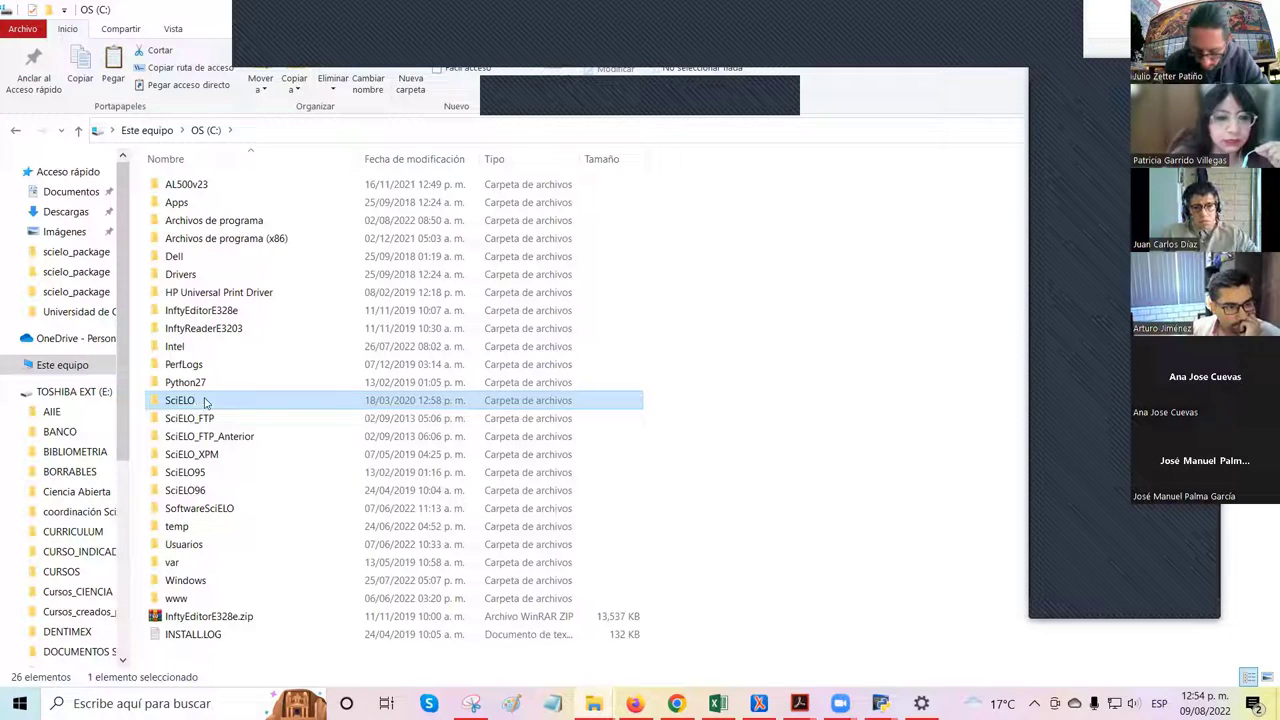
{"action": "left_click", "coordinate": [221, 494]}
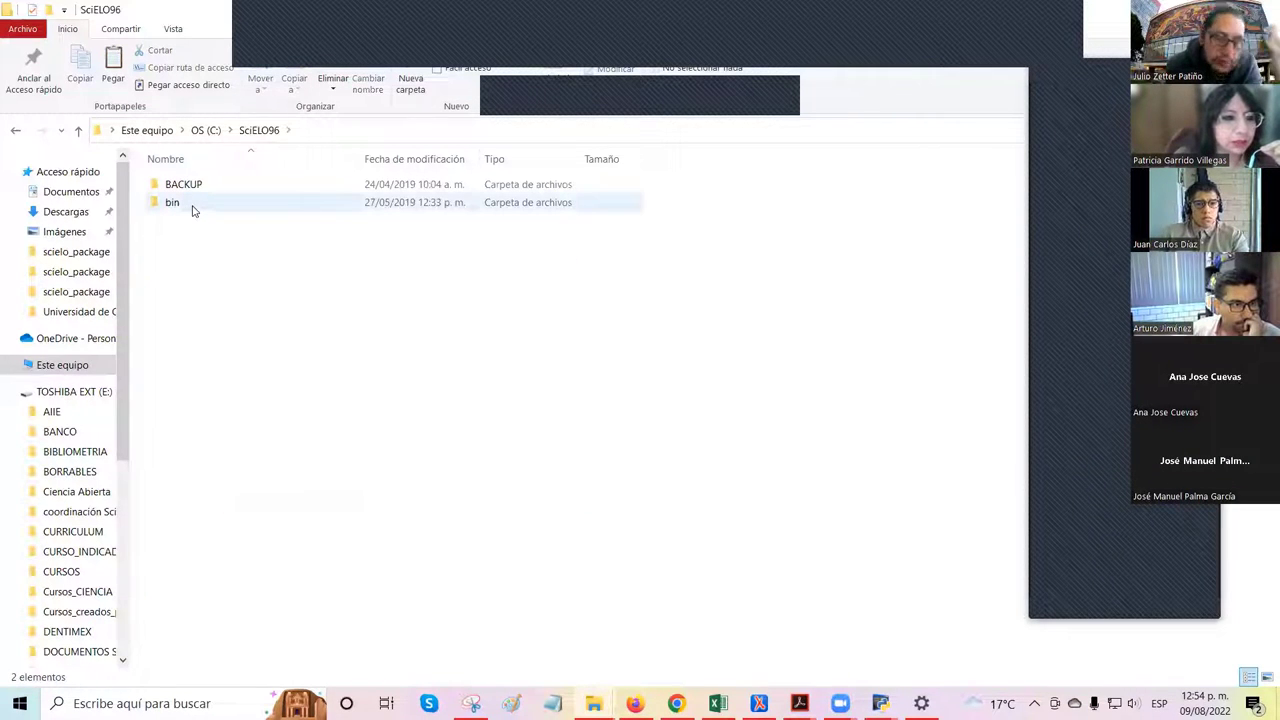
{"action": "mouse_move", "coordinate": [194, 212]}
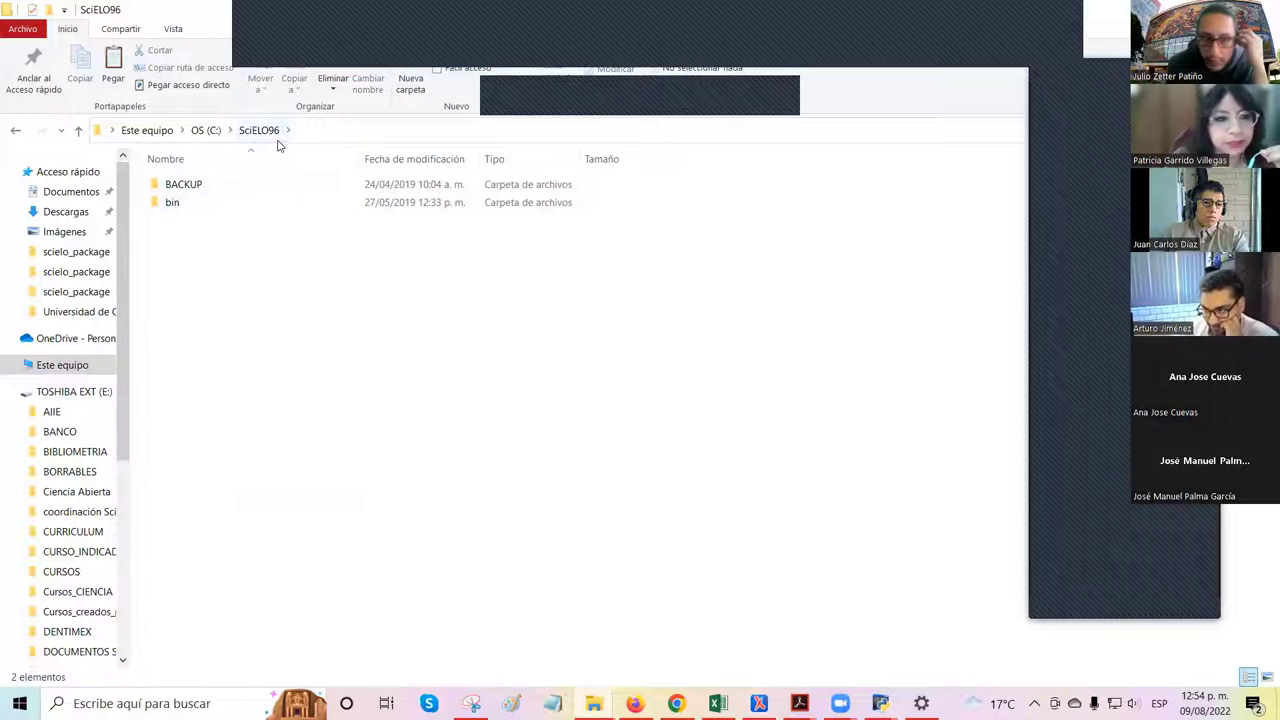
{"action": "left_click", "coordinate": [200, 204]}
{"action": "double_click", "coordinate": [200, 204]}
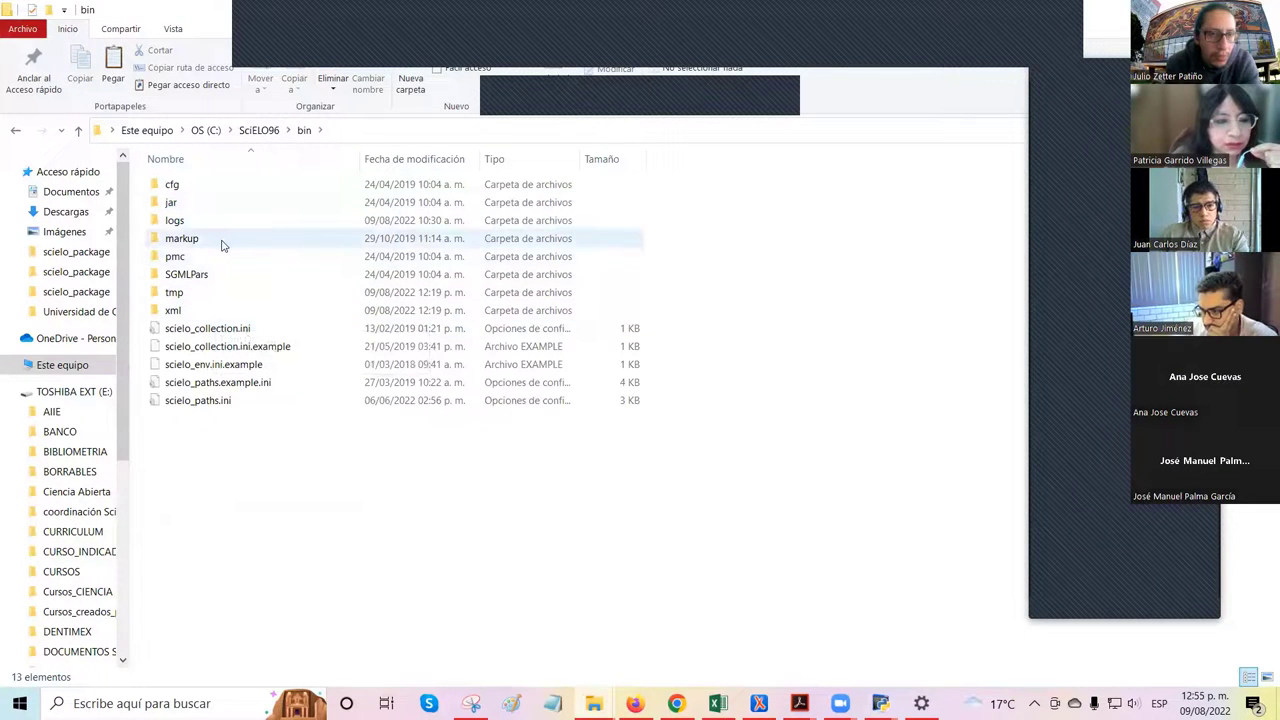
{"action": "double_click", "coordinate": [222, 243]}
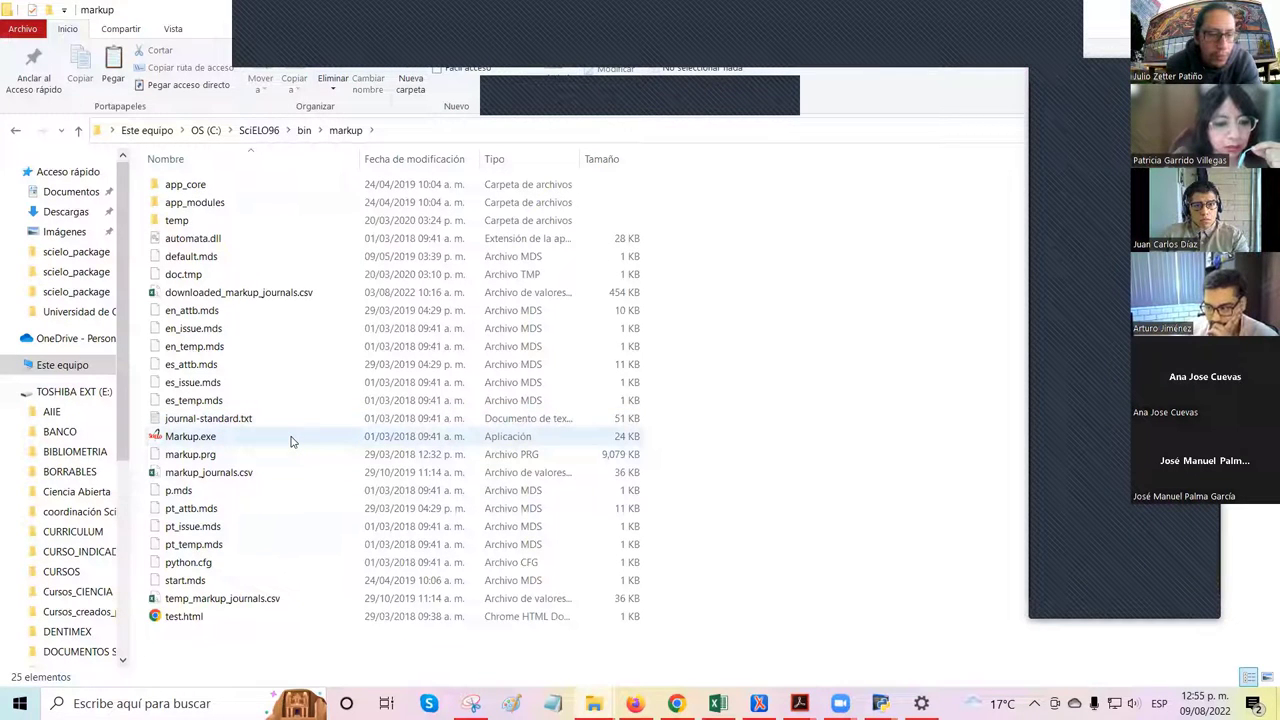
Step: Create a desktop shortcut for Markup.exe from the SciELO96\bin\markup folder
{"action": "left_click", "coordinate": [290, 441]}
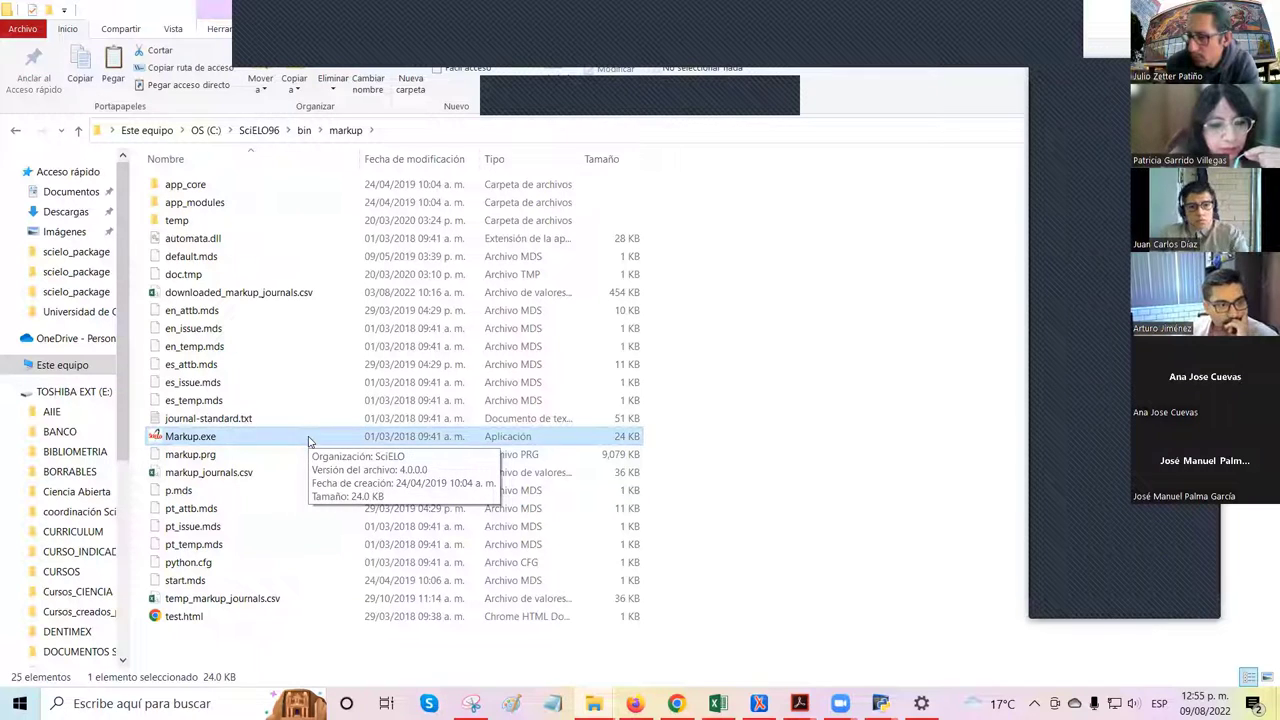
{"action": "right_click", "coordinate": [309, 441]}
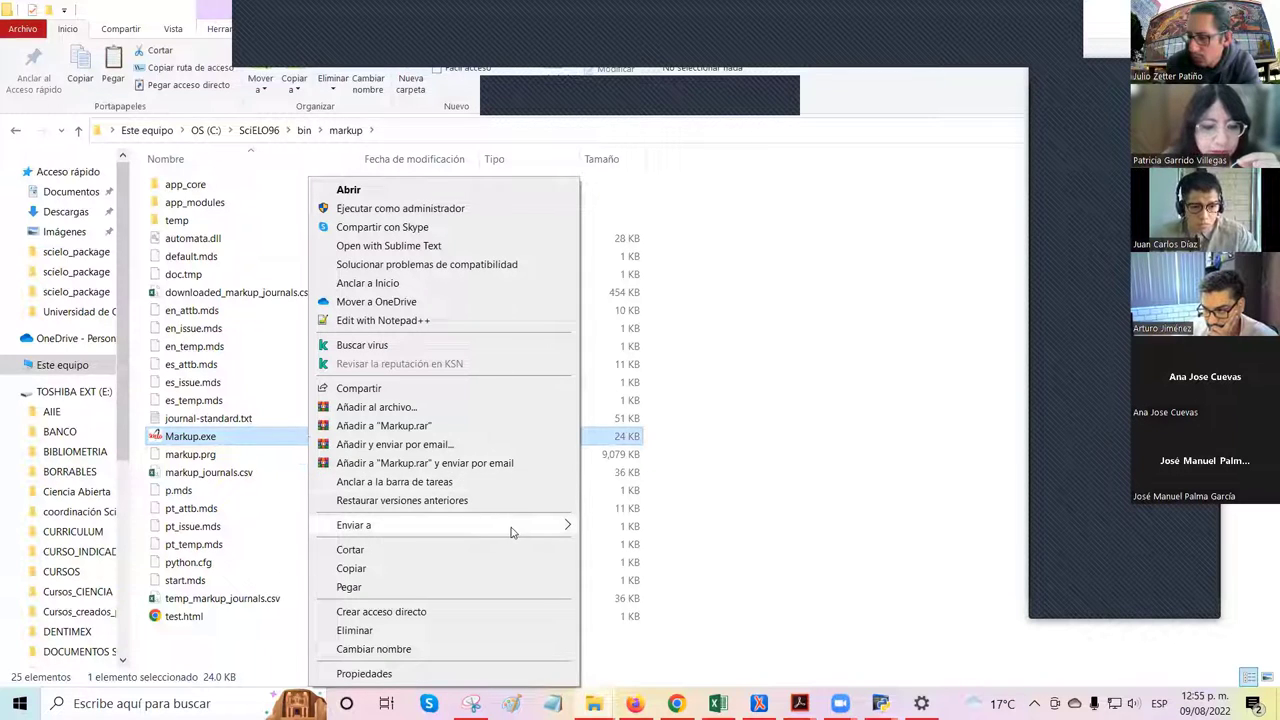
{"action": "mouse_move", "coordinate": [531, 532]}
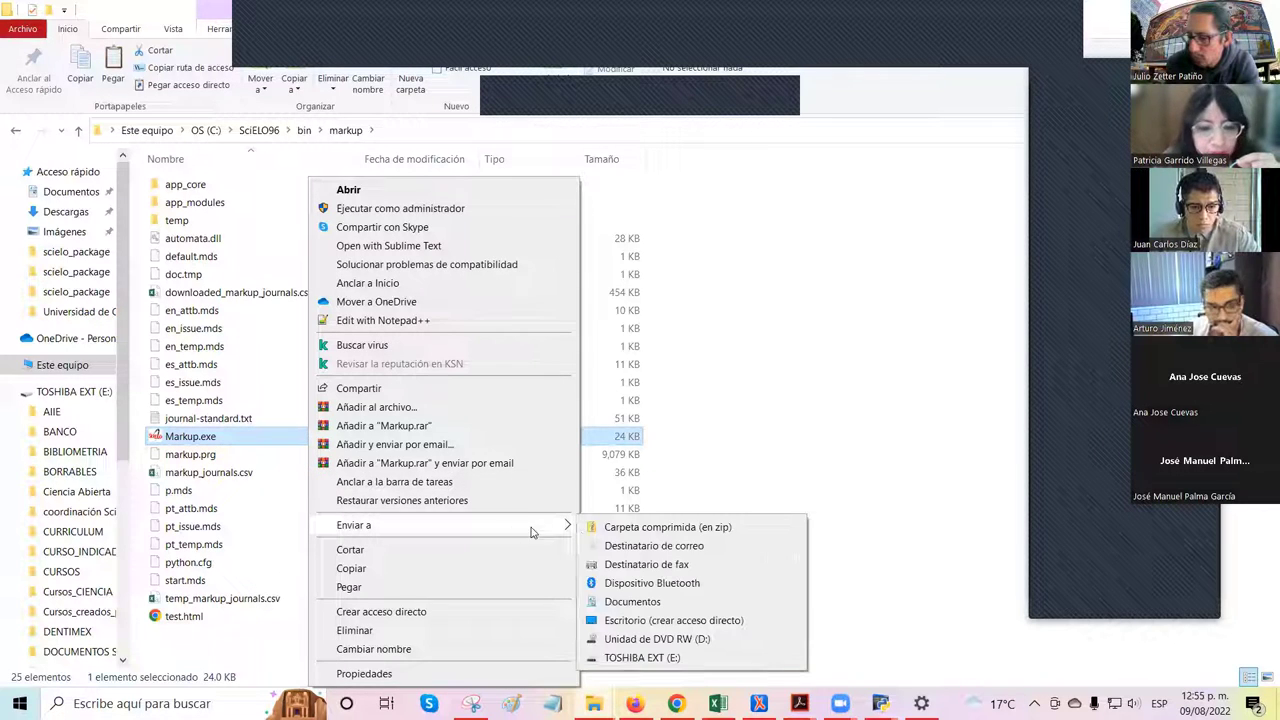
{"action": "left_click", "coordinate": [752, 622]}
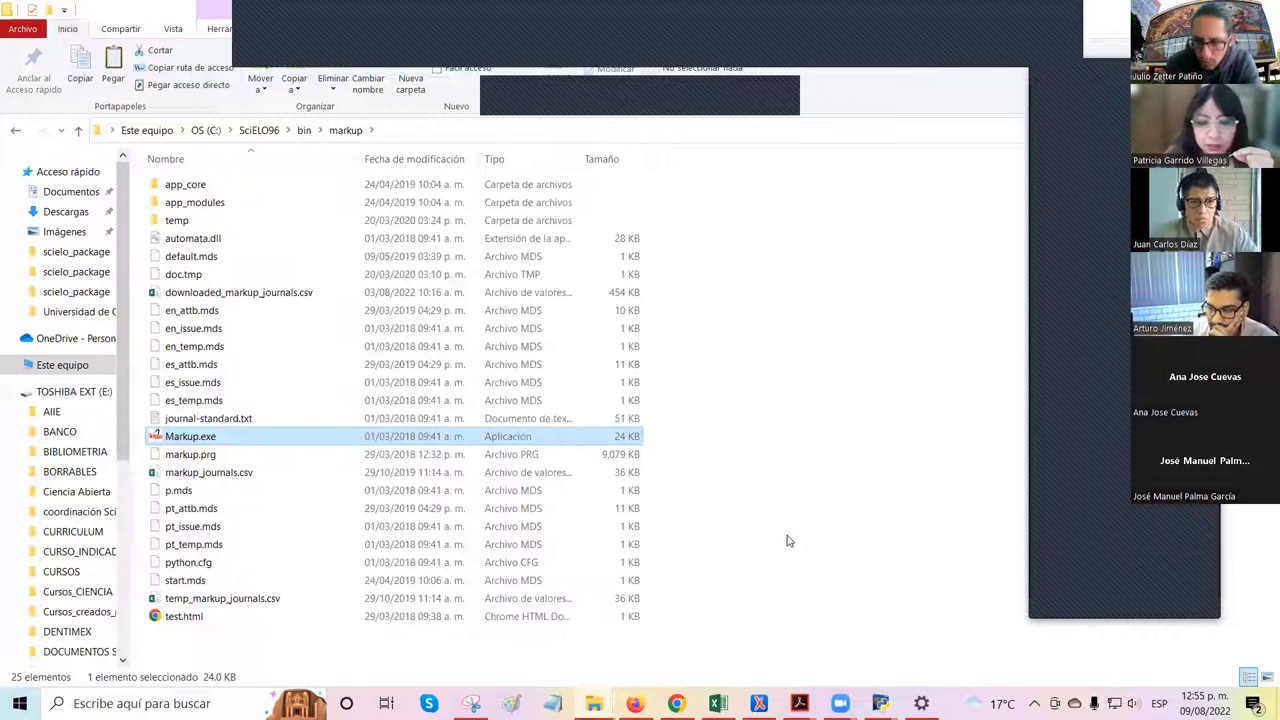
Step: Show the desktop and bring up the open scielo_markup folder of Prácticas XML 2022\01 Preparados
{"action": "key", "text": "super+d"}
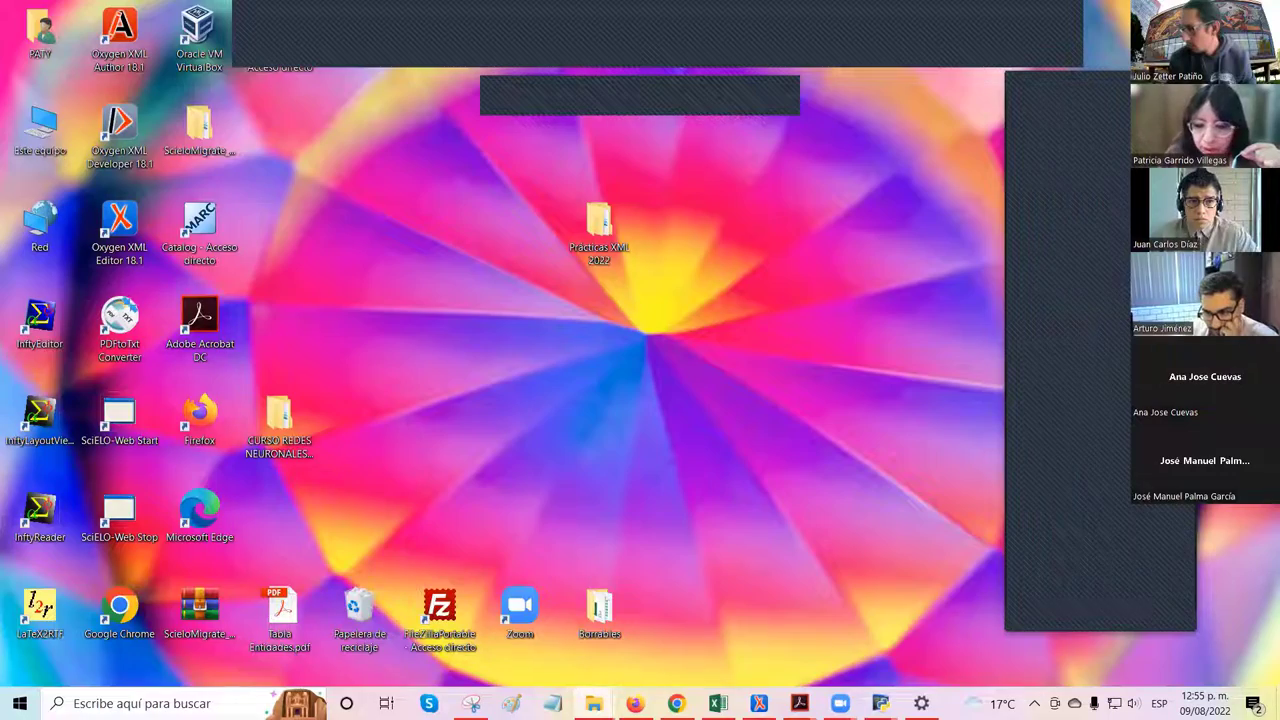
{"action": "mouse_move", "coordinate": [594, 703]}
{"action": "left_click", "coordinate": [1041, 645]}
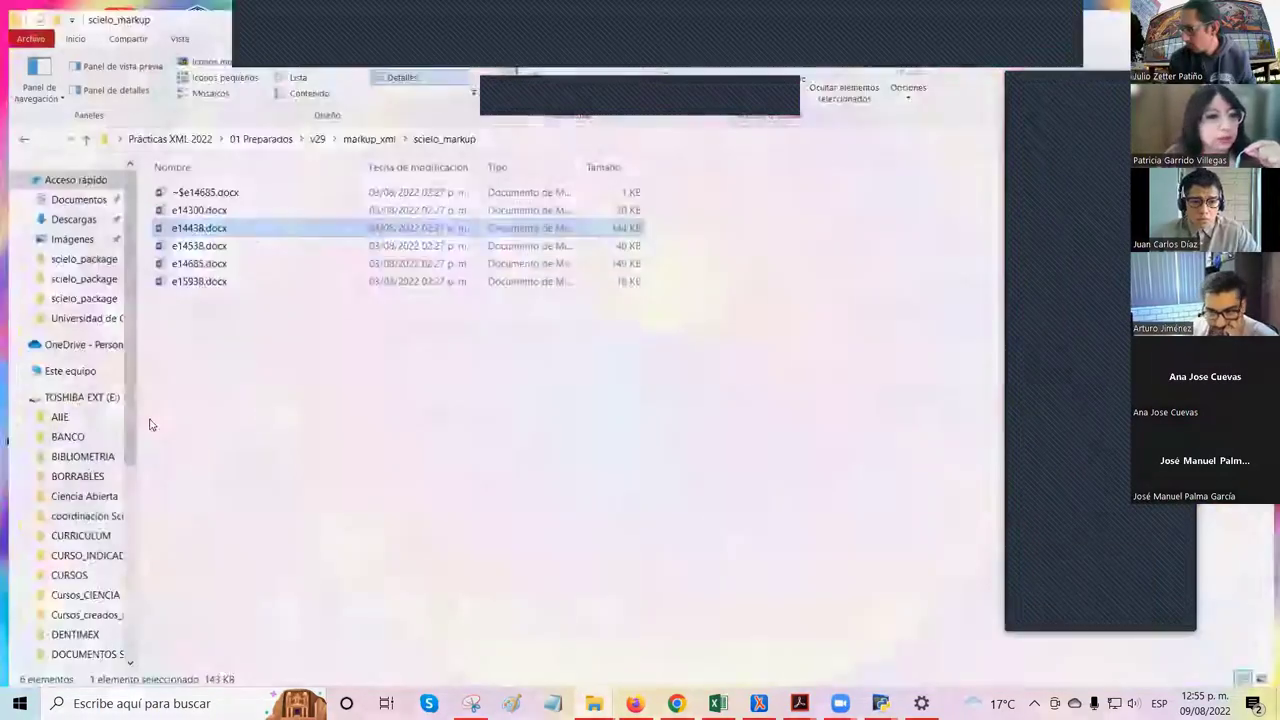